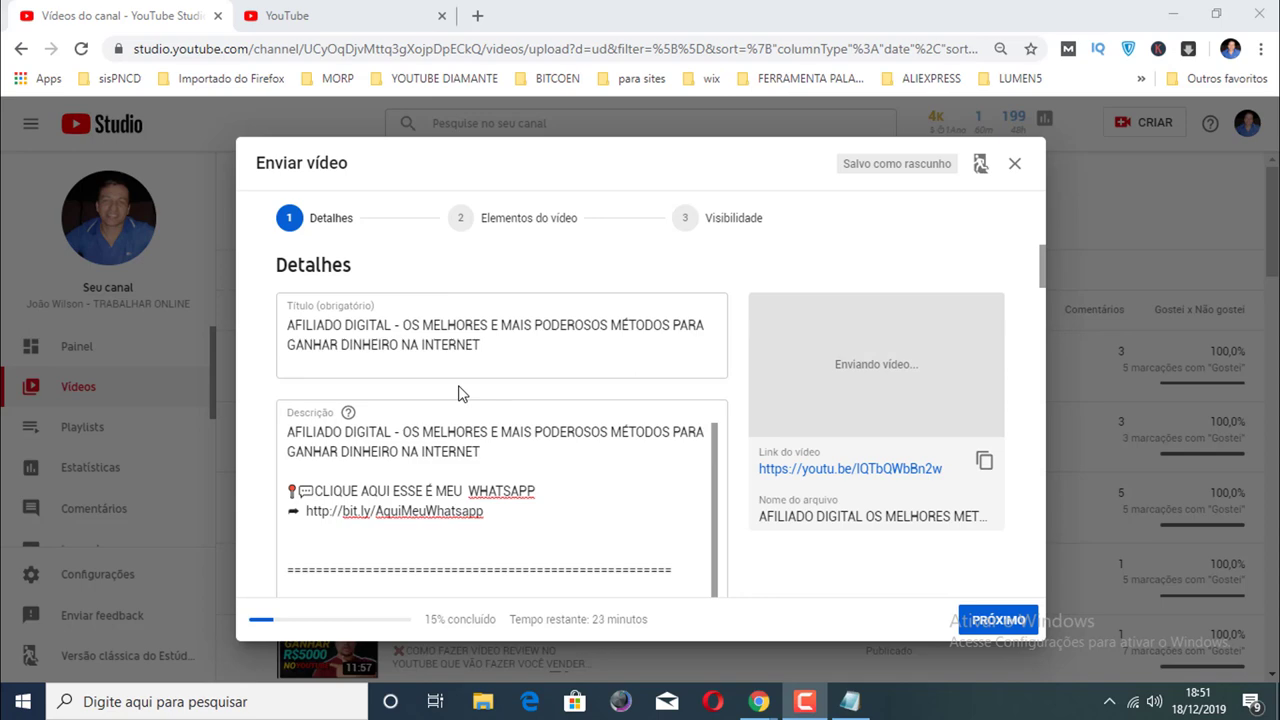
Step: Open the YouTube home page in an incognito window from the existing YouTube tab
click(316, 16)
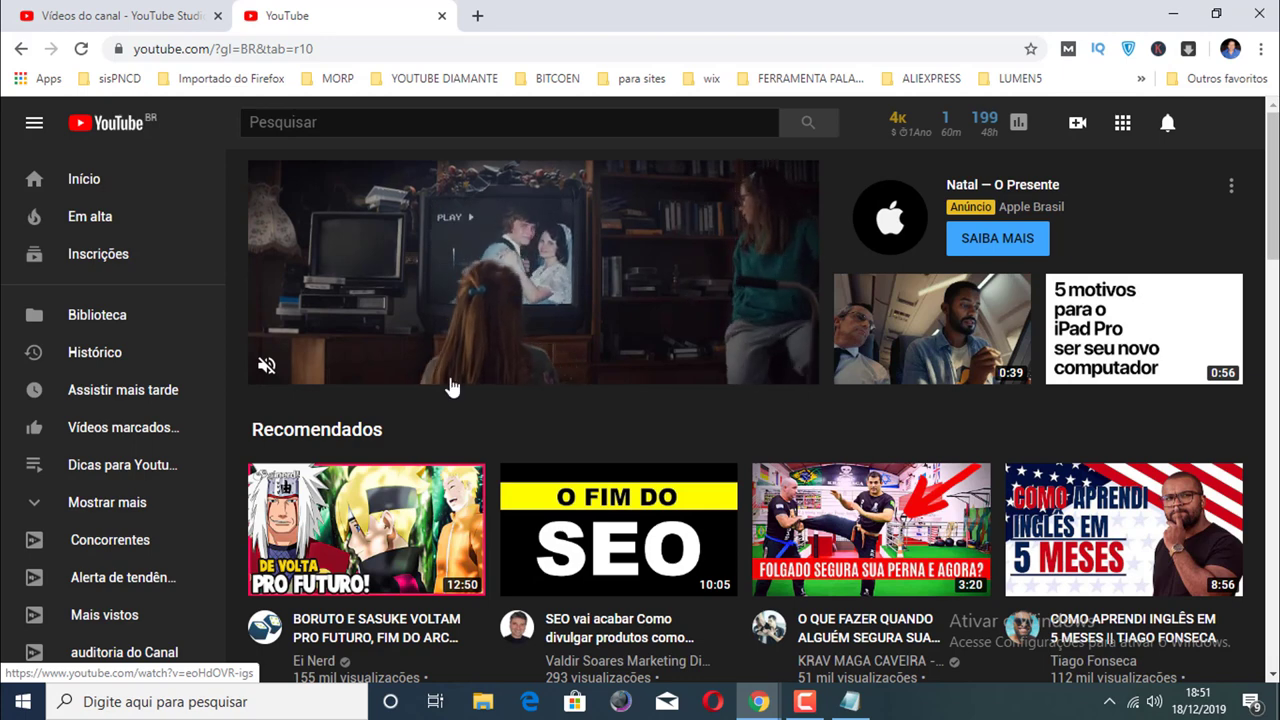
right_click(79, 136)
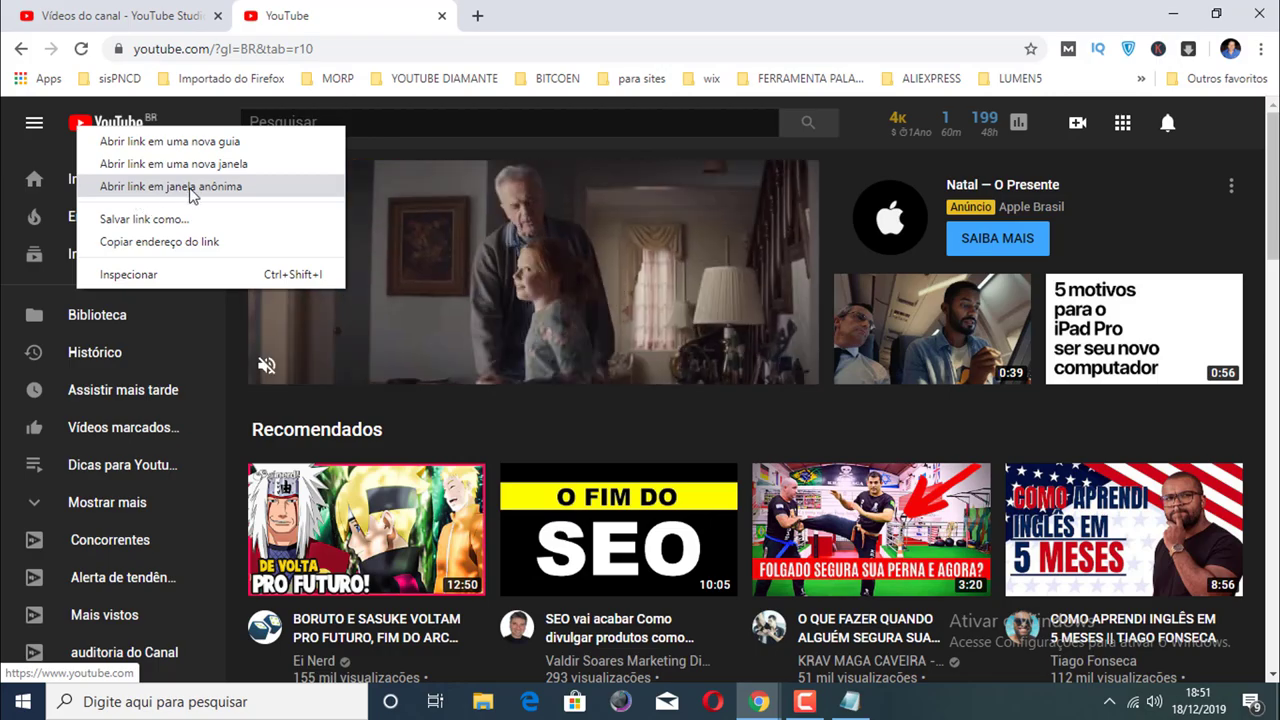
click(190, 189)
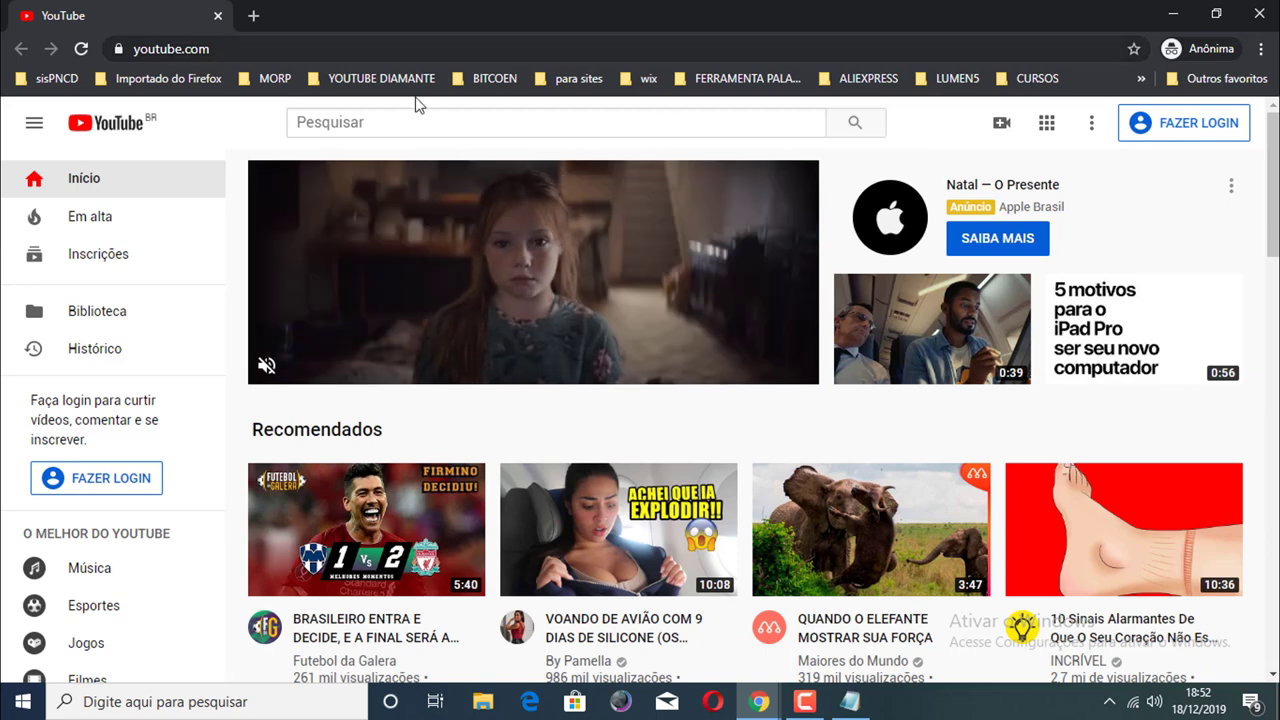
Step: Search YouTube for "afiliado digital"
click(344, 124)
text(AFILI)
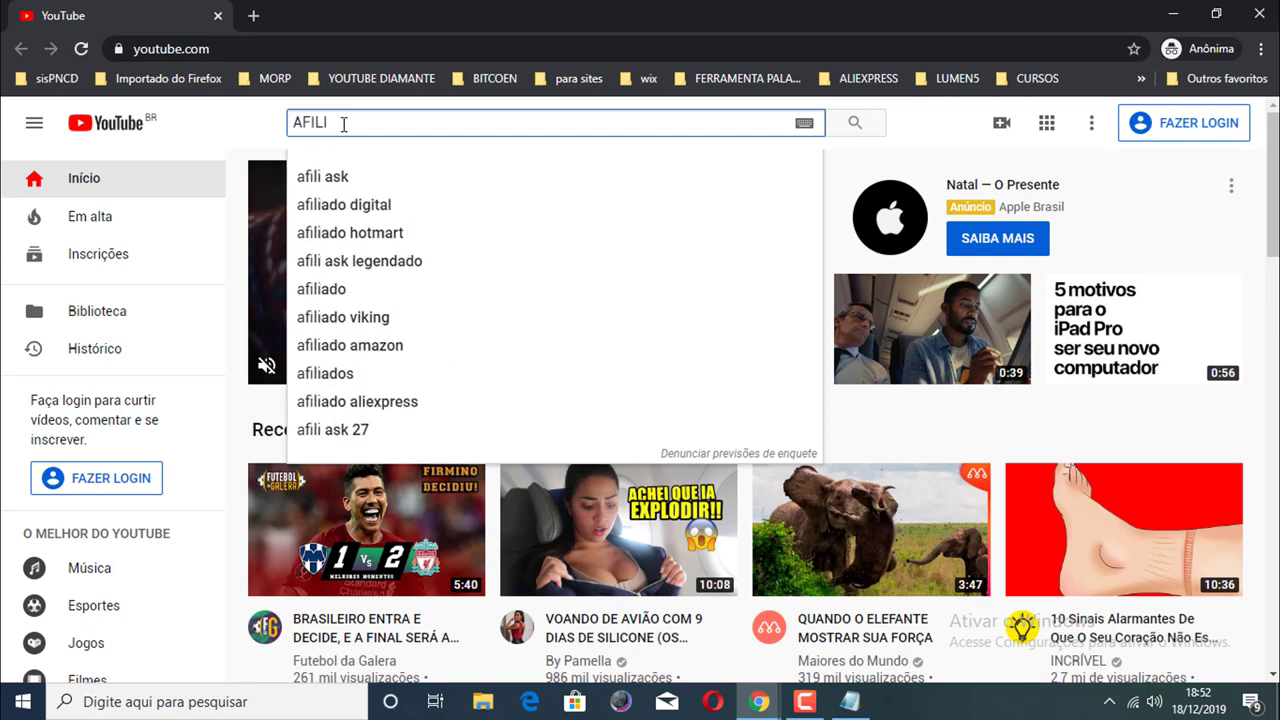
key(BackSpace)
key(BackSpace)
key(BackSpace)
key(BackSpace)
key(BackSpace)
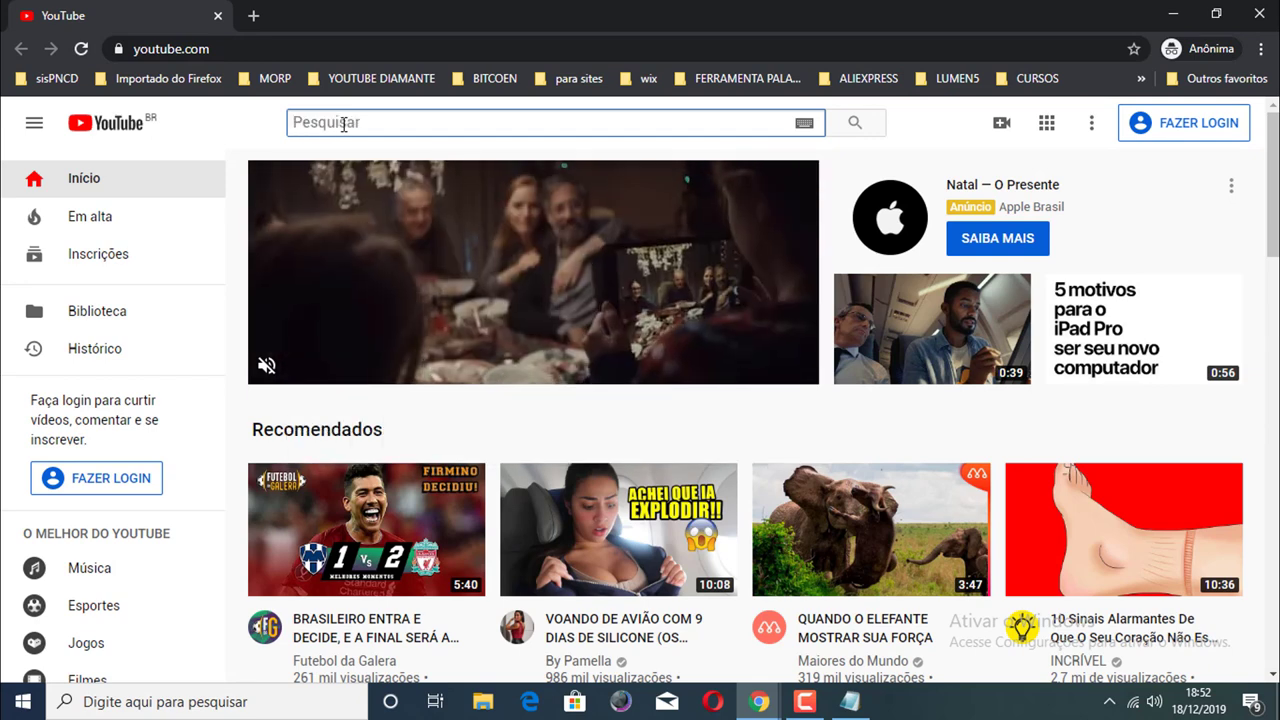
text(afilia)
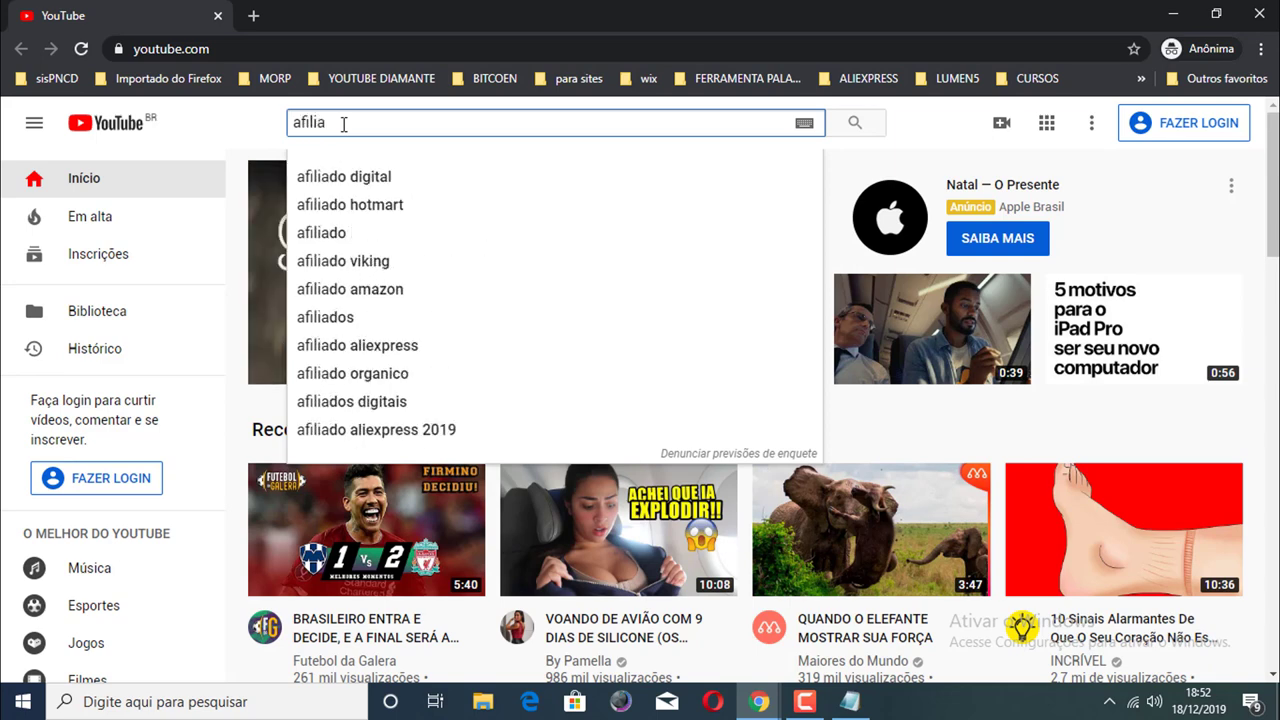
text(do)
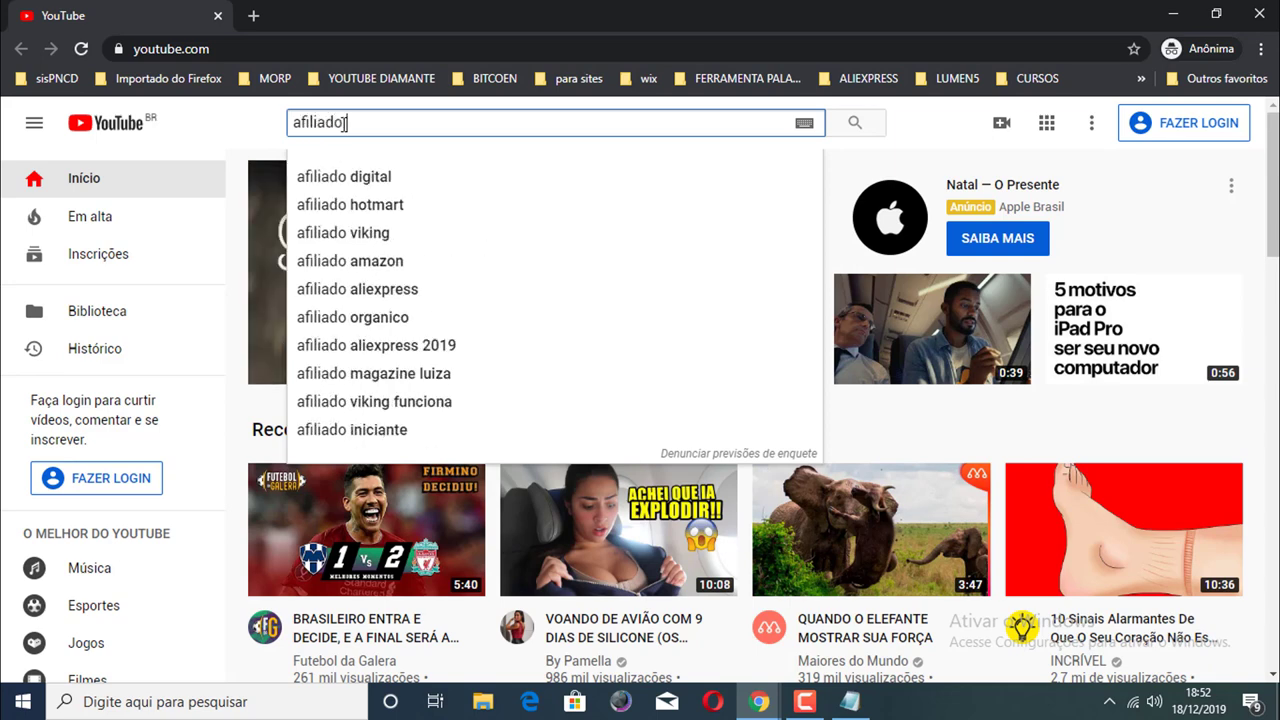
text( digi)
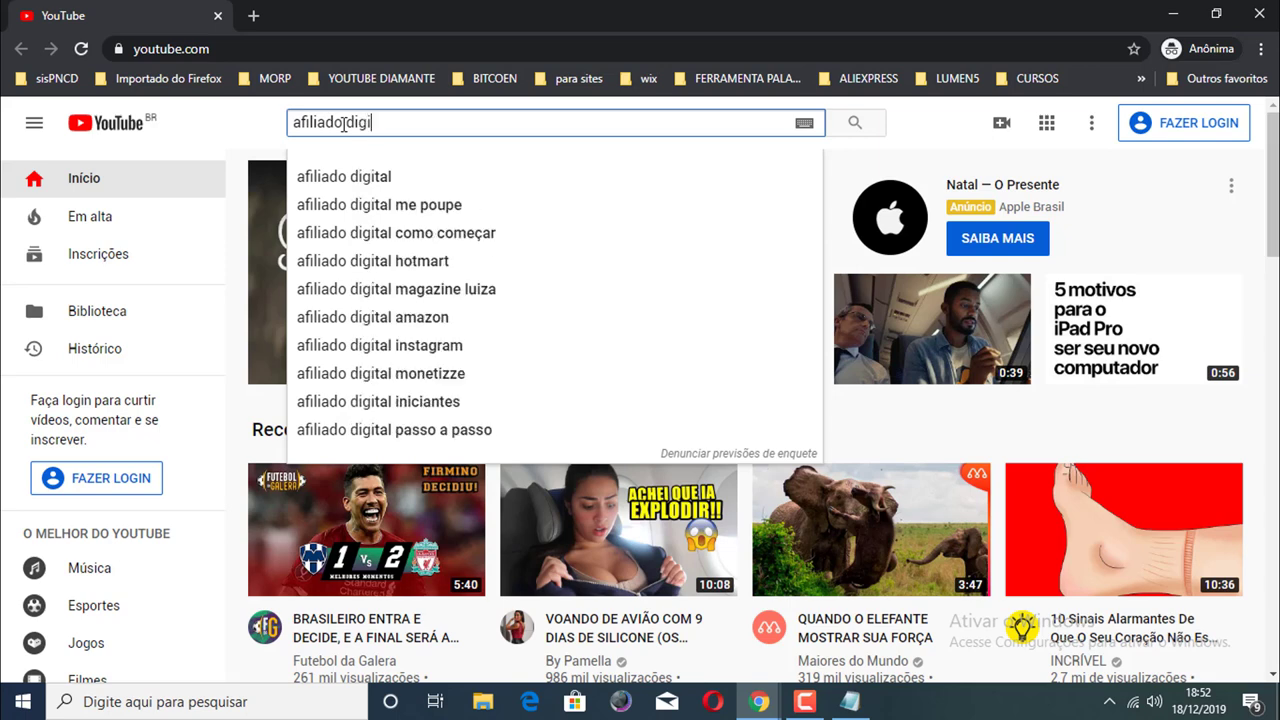
text(tal)
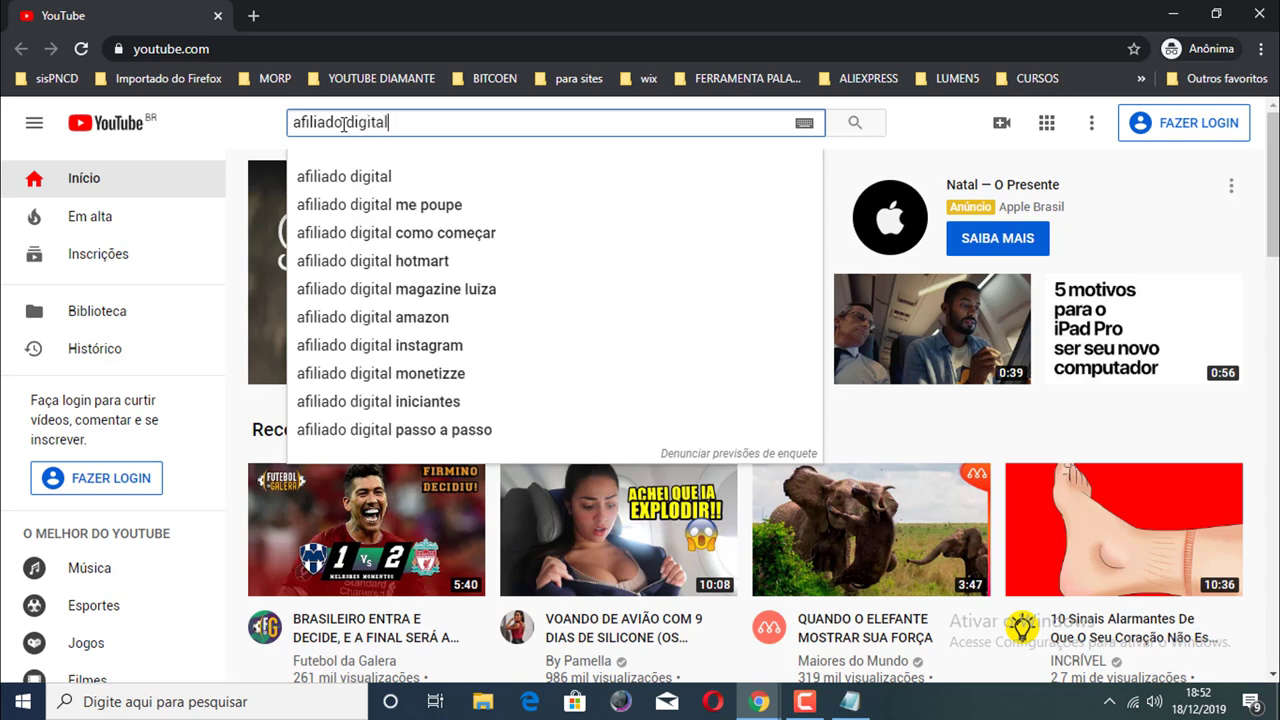
key(Return)
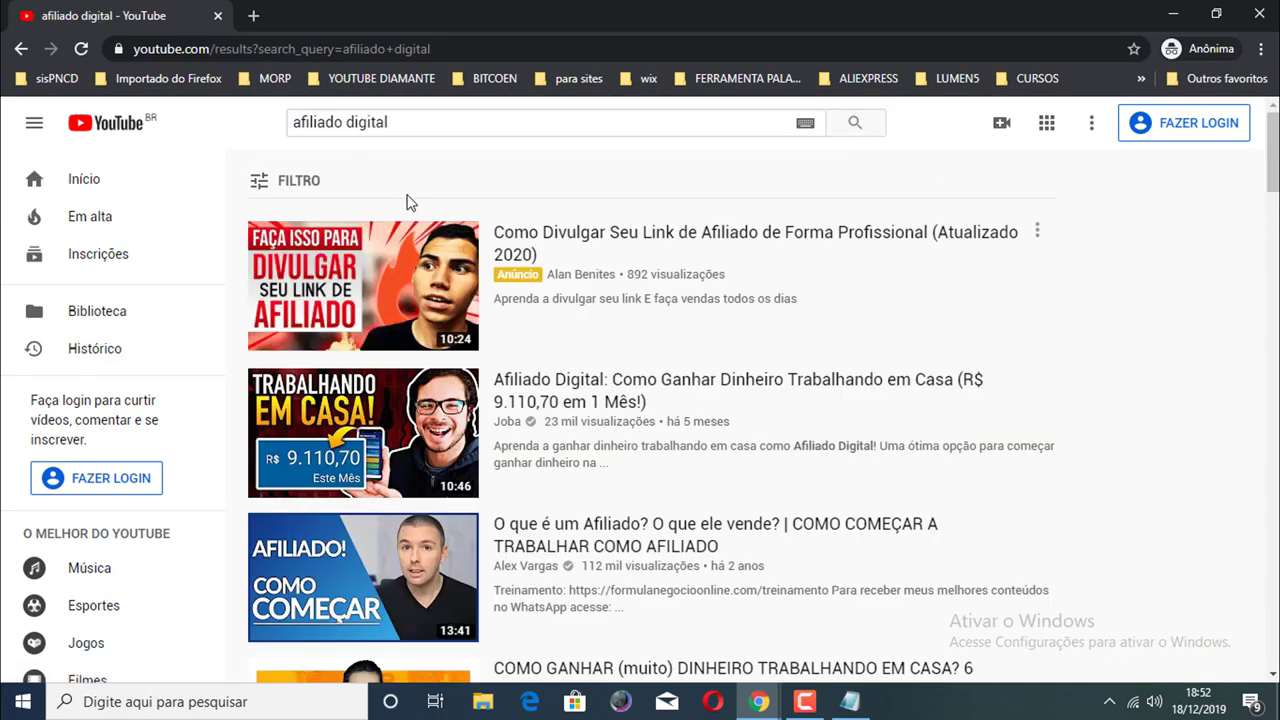
Step: Examine the top search results for "afiliado digital", comparing the advertised video with the organic ones
scroll(678, 313, down, 1)
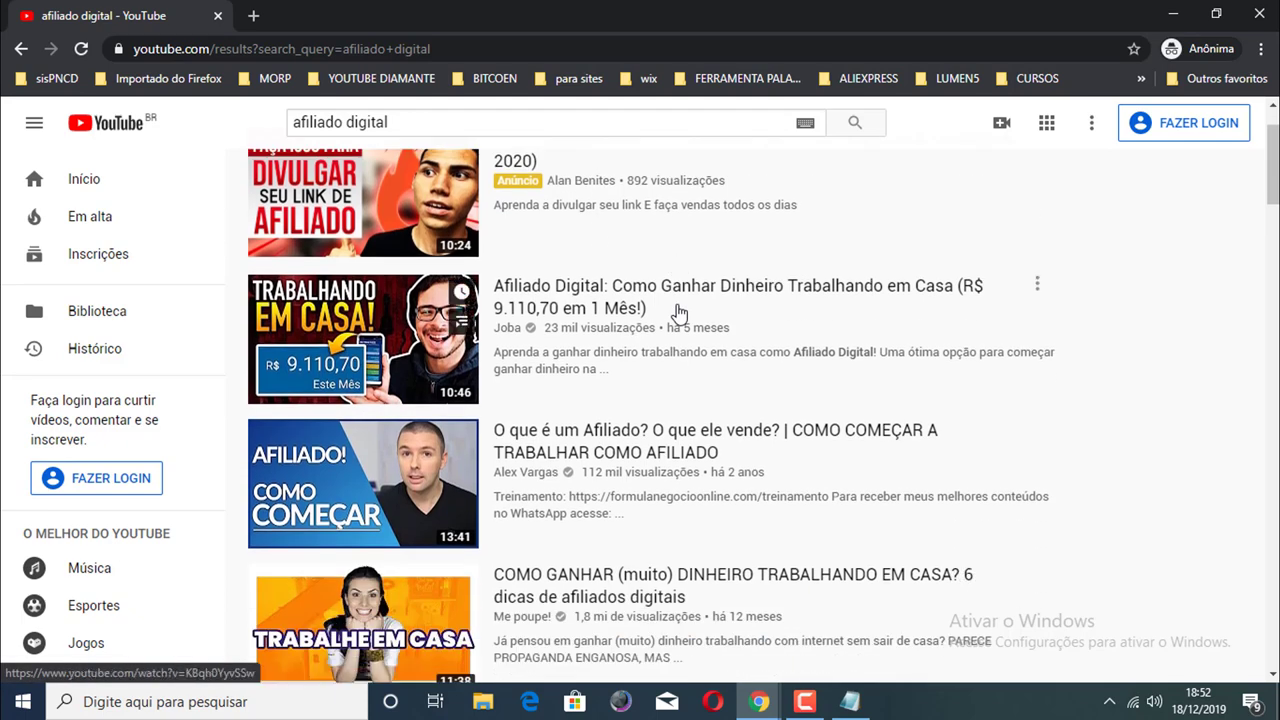
scroll(548, 287, up, 1)
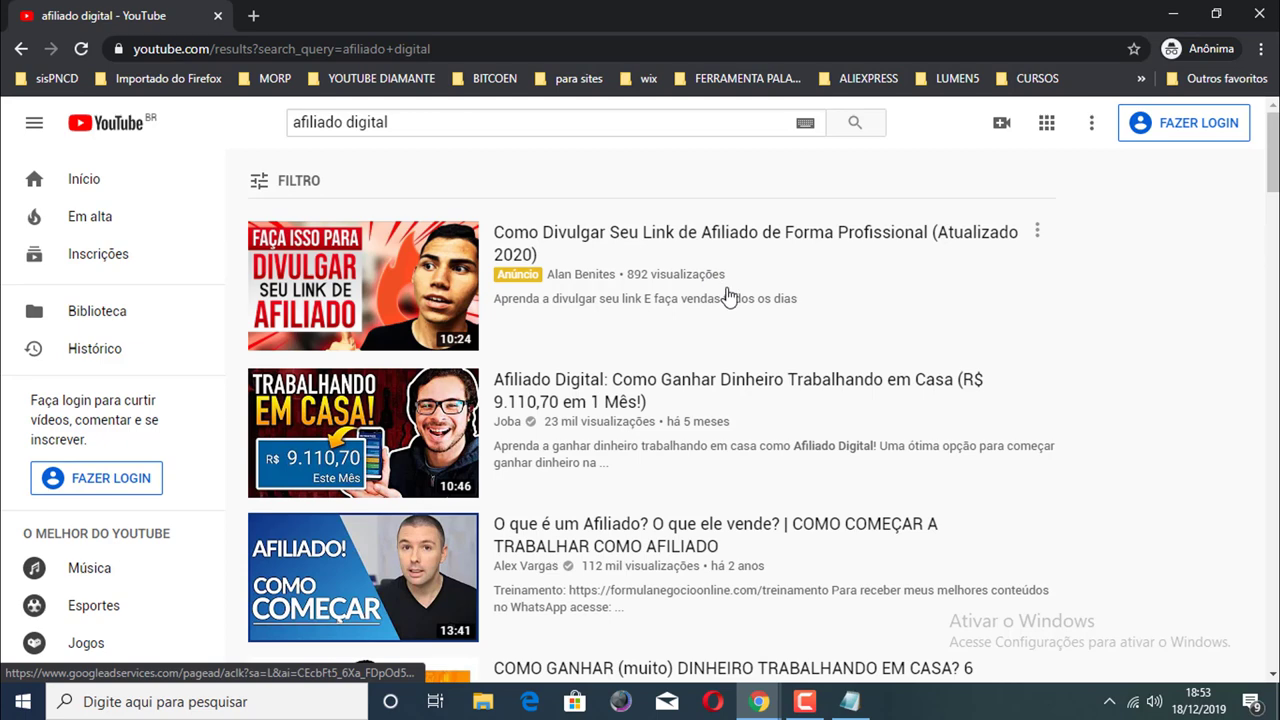
scroll(730, 295, down, 2)
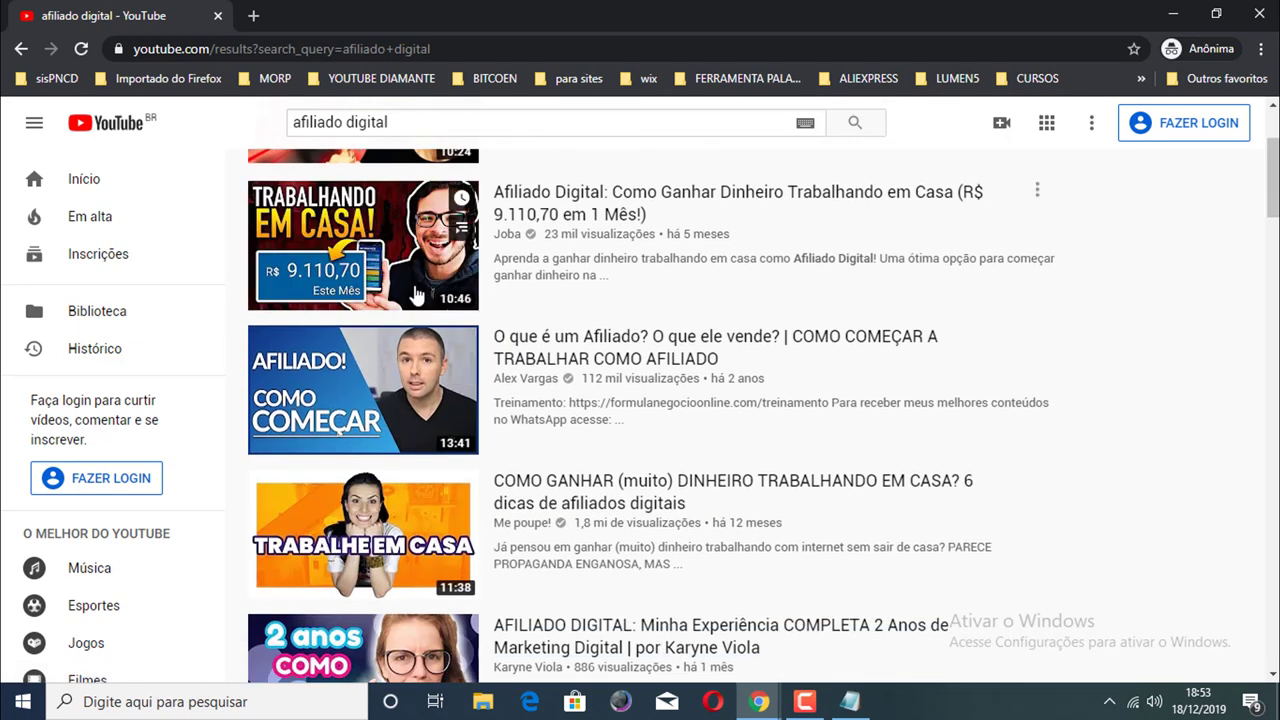
scroll(410, 285, down, 2)
scroll(395, 275, up, 2)
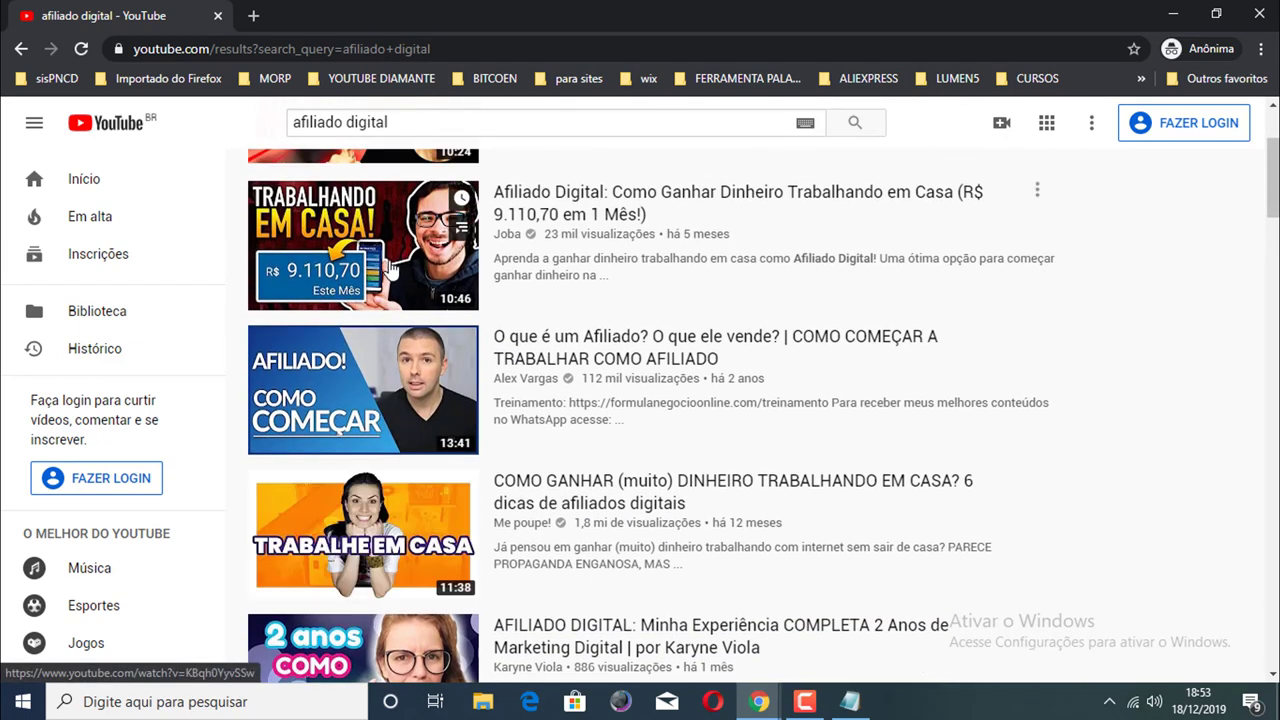
scroll(390, 270, up, 1)
scroll(505, 350, down, 1)
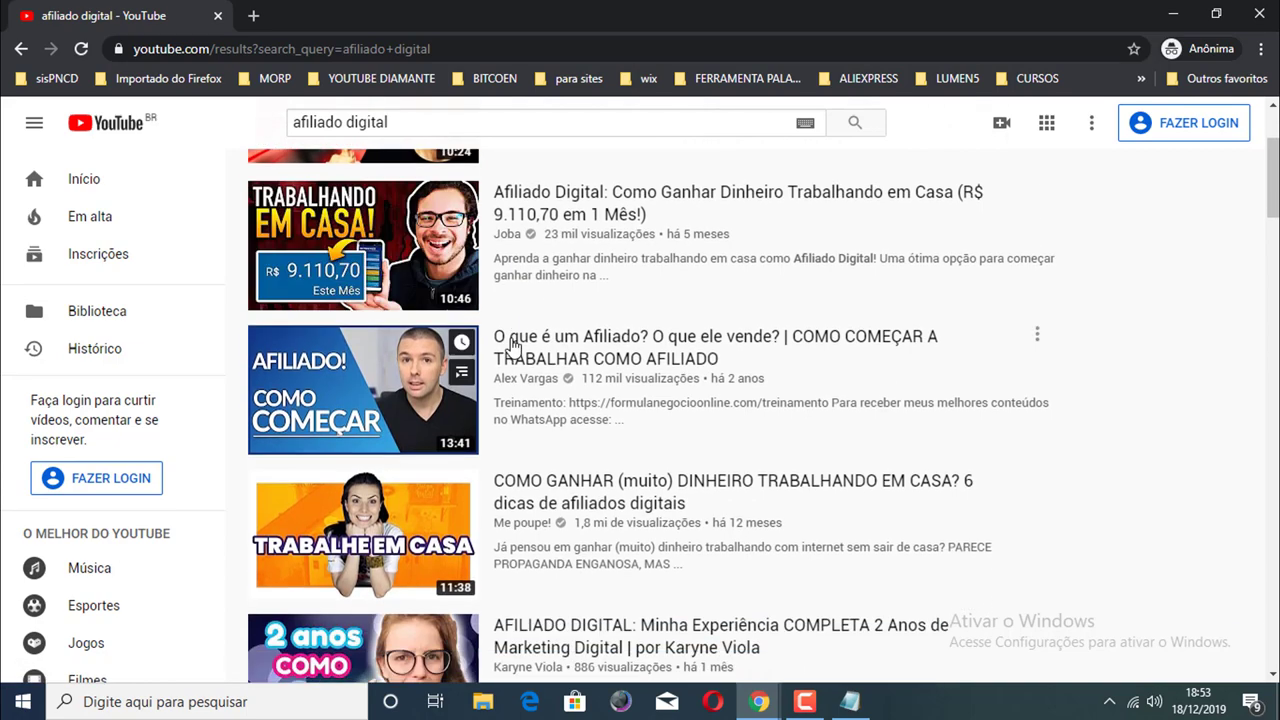
scroll(430, 360, down, 3)
scroll(423, 368, up, 3)
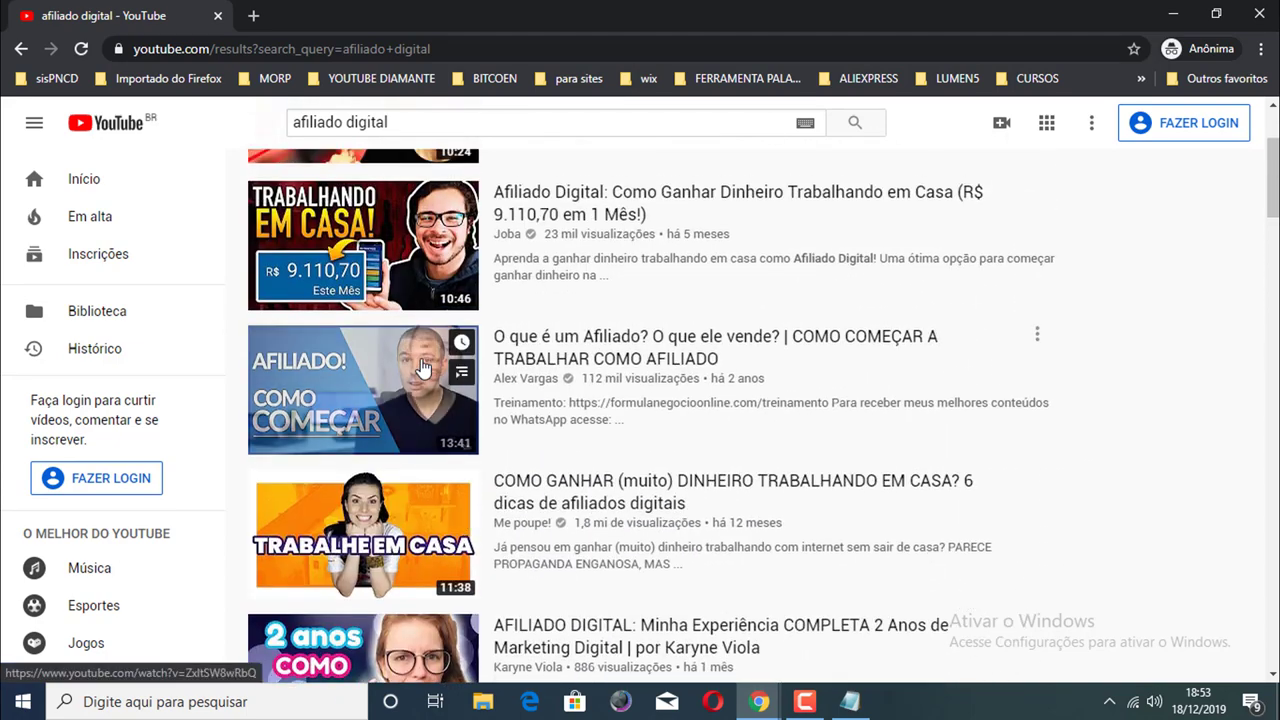
scroll(423, 368, up, 2)
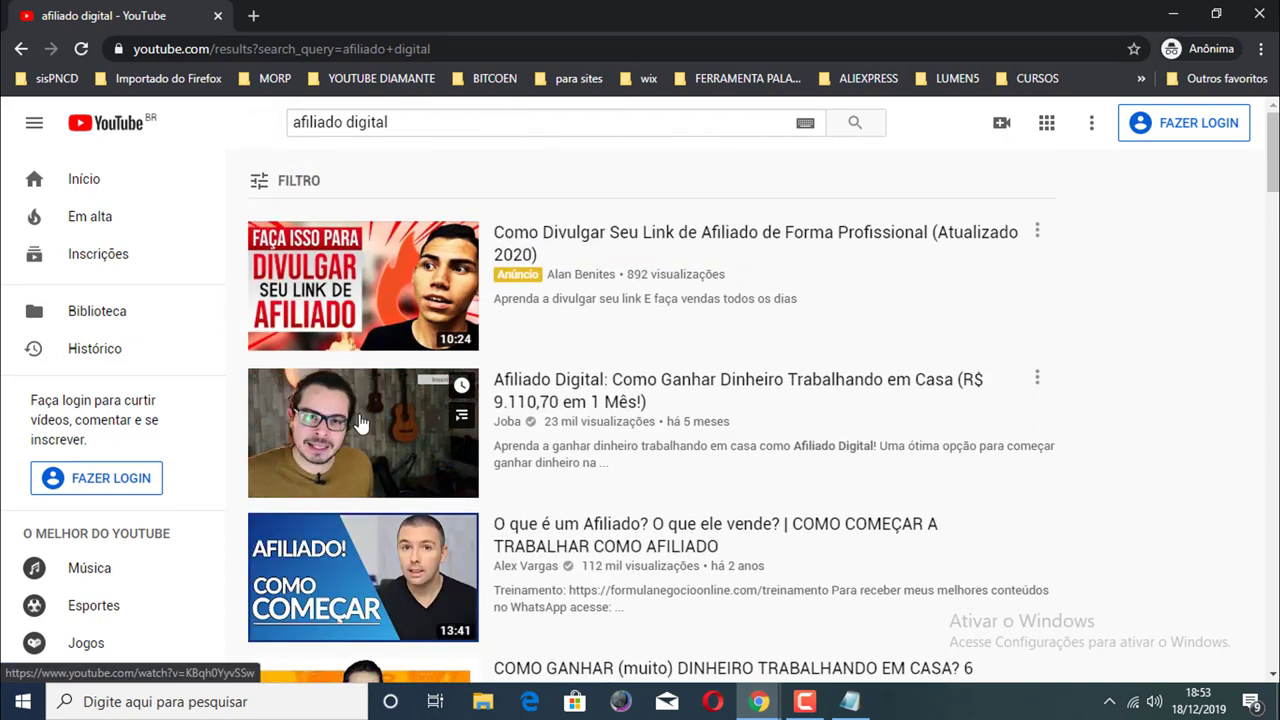
Step: Open the video "Afiliado Digital: Como Ganhar Dinheiro Trabalhando em Casa" in a new tab and switch to it
scroll(360, 423, down, 1)
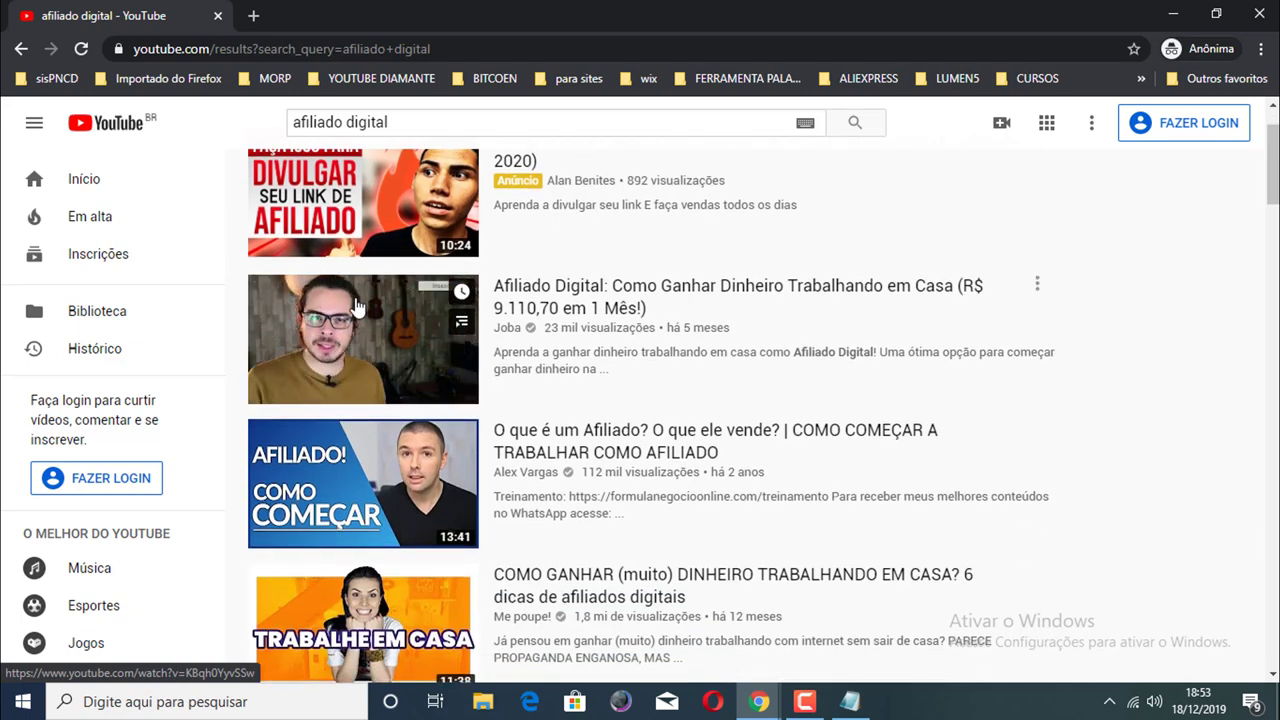
right_click(356, 302)
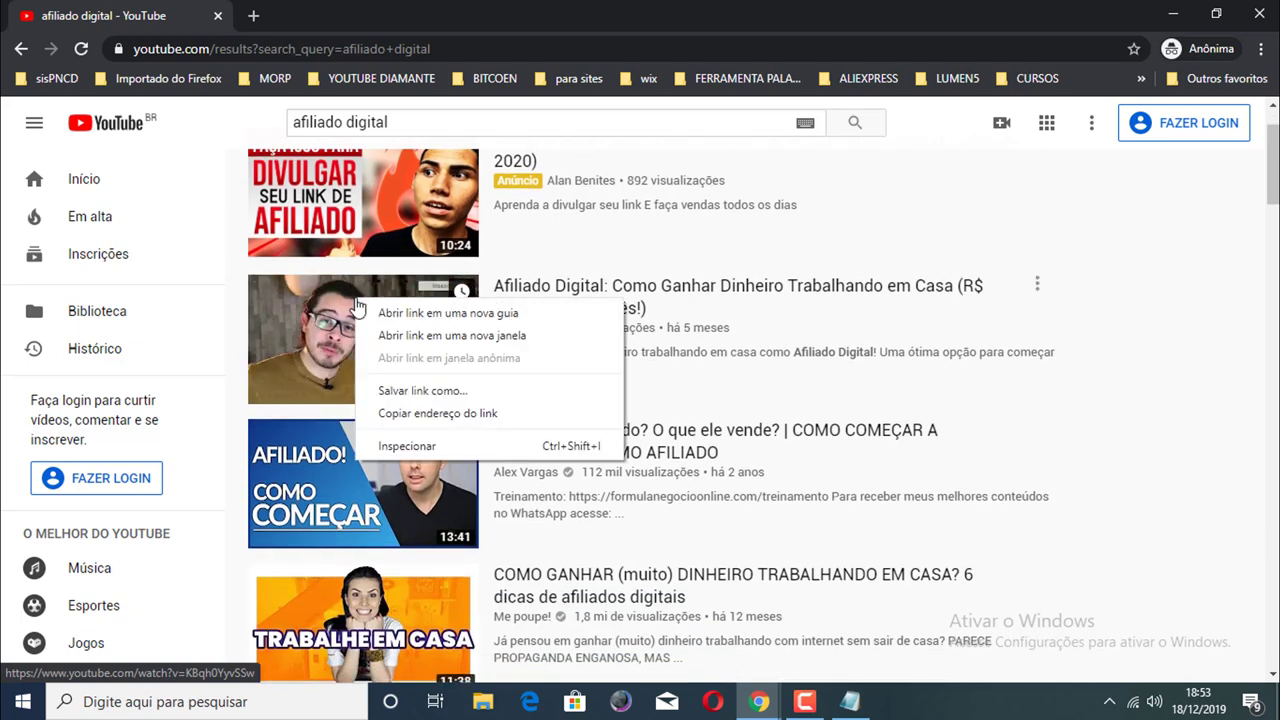
click(440, 318)
click(320, 17)
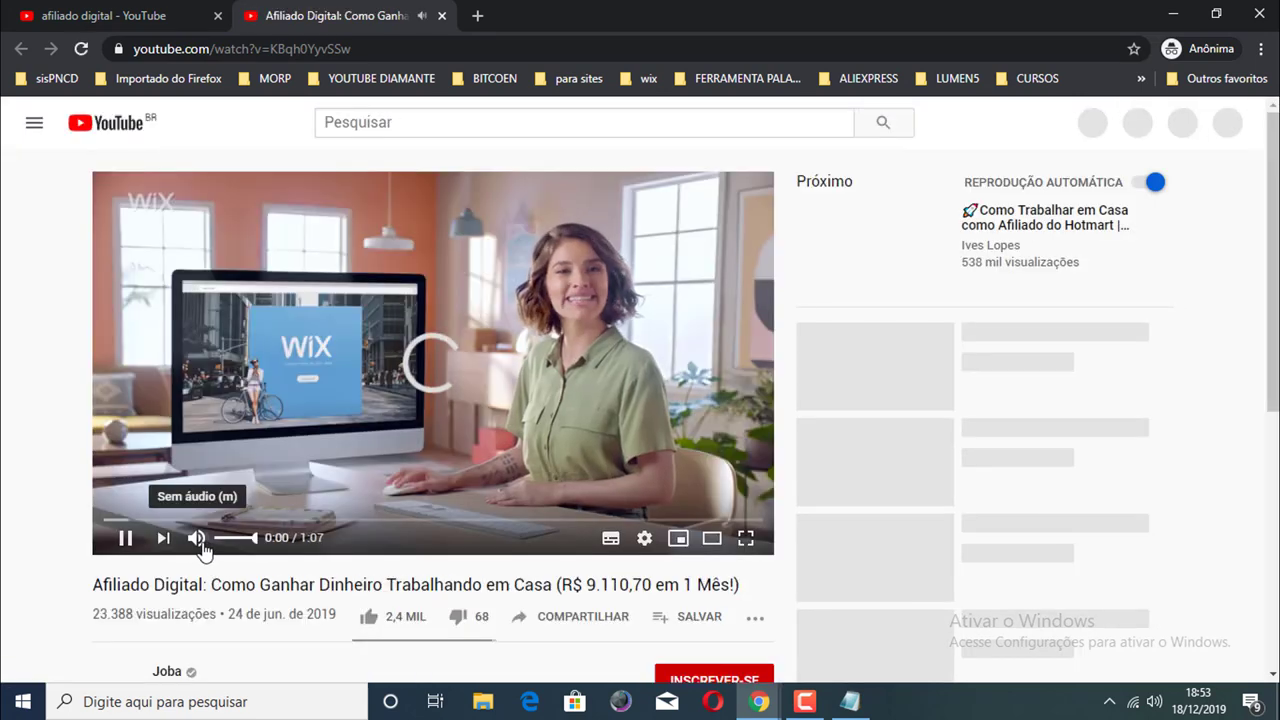
Step: Mute the player, skip the ad and pause the video
click(197, 539)
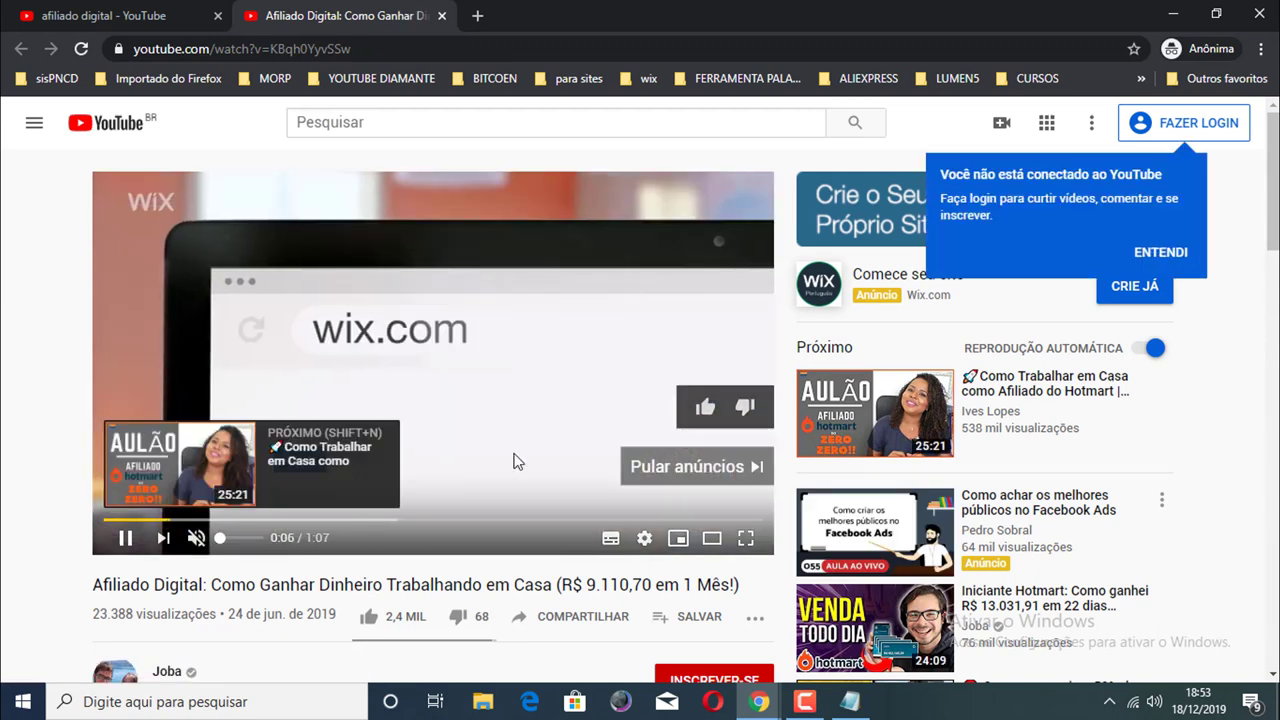
click(697, 466)
click(125, 537)
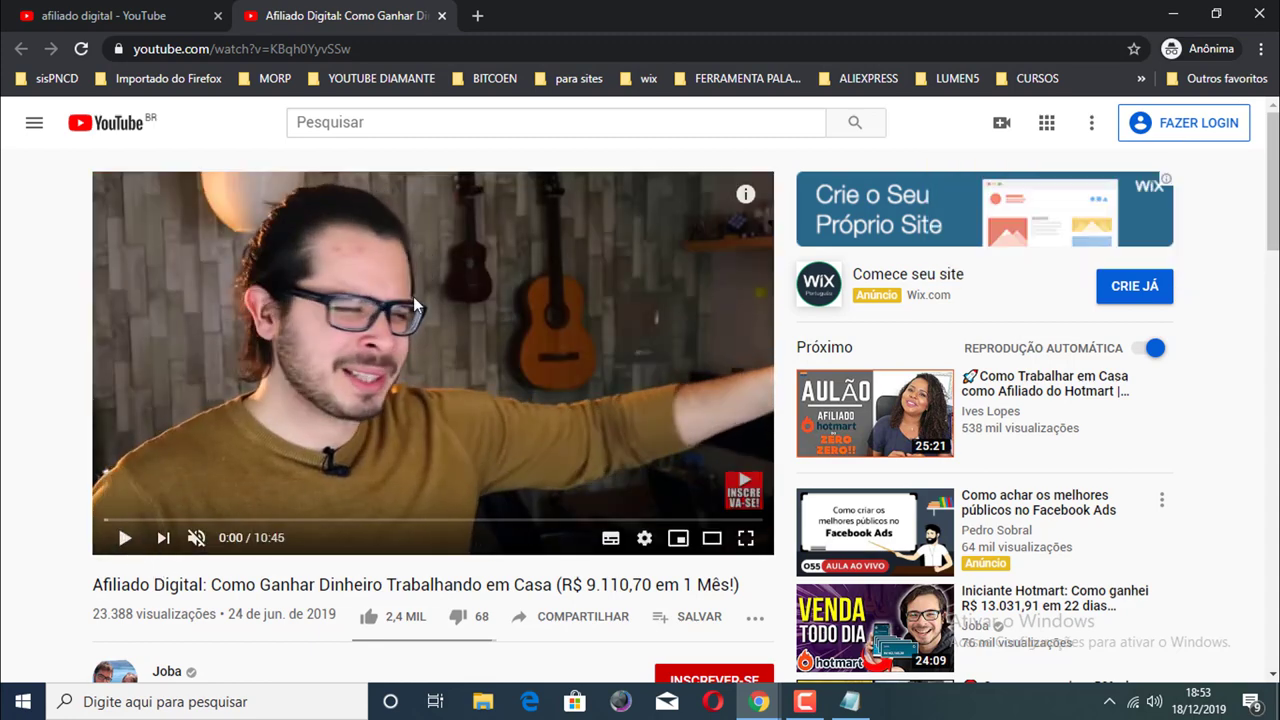
Step: Copy the full title of the video "Afiliado Digital: Como Ganhar Dinheiro Trabalhando em Casa (R$ 9.110,70 em 1 Mês!)"
scroll(414, 299, down, 4)
scroll(414, 302, up, 1)
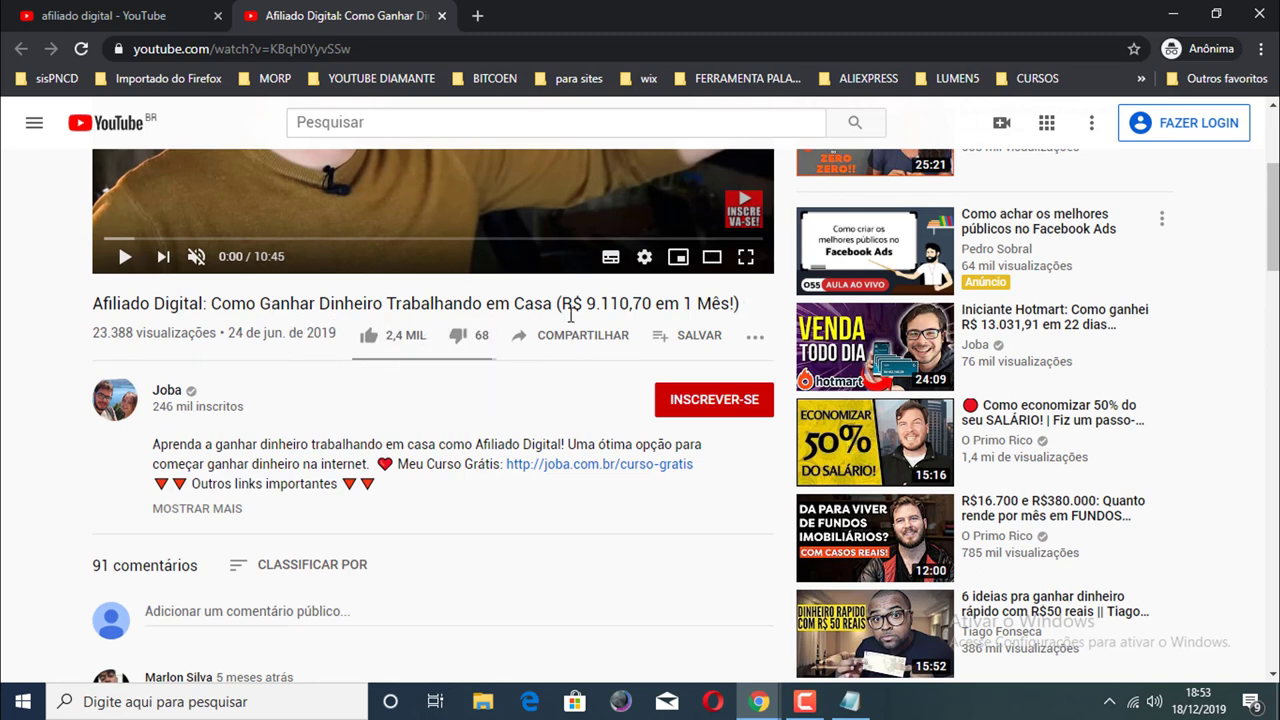
drag(722, 304, 110, 305)
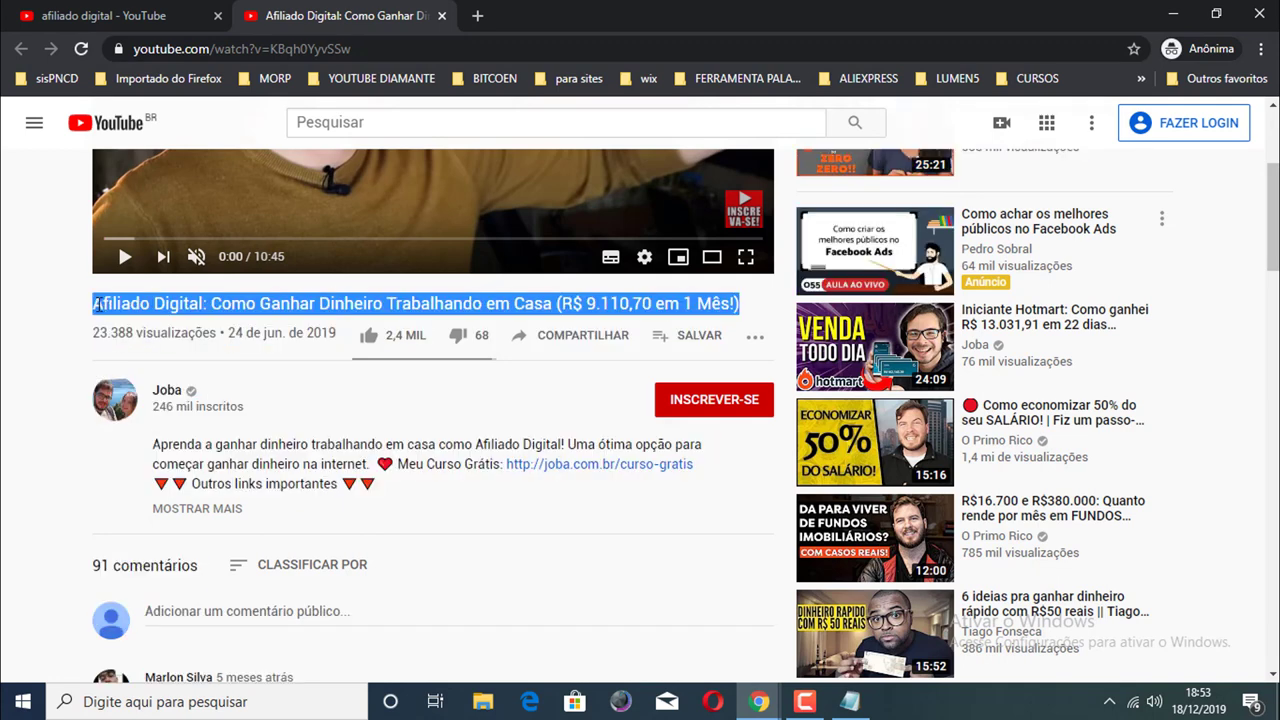
right_click(97, 305)
click(130, 321)
Step: Switch to Notepad, paste the copied title into the empty document followed by a comma, and minimize the window
click(852, 707)
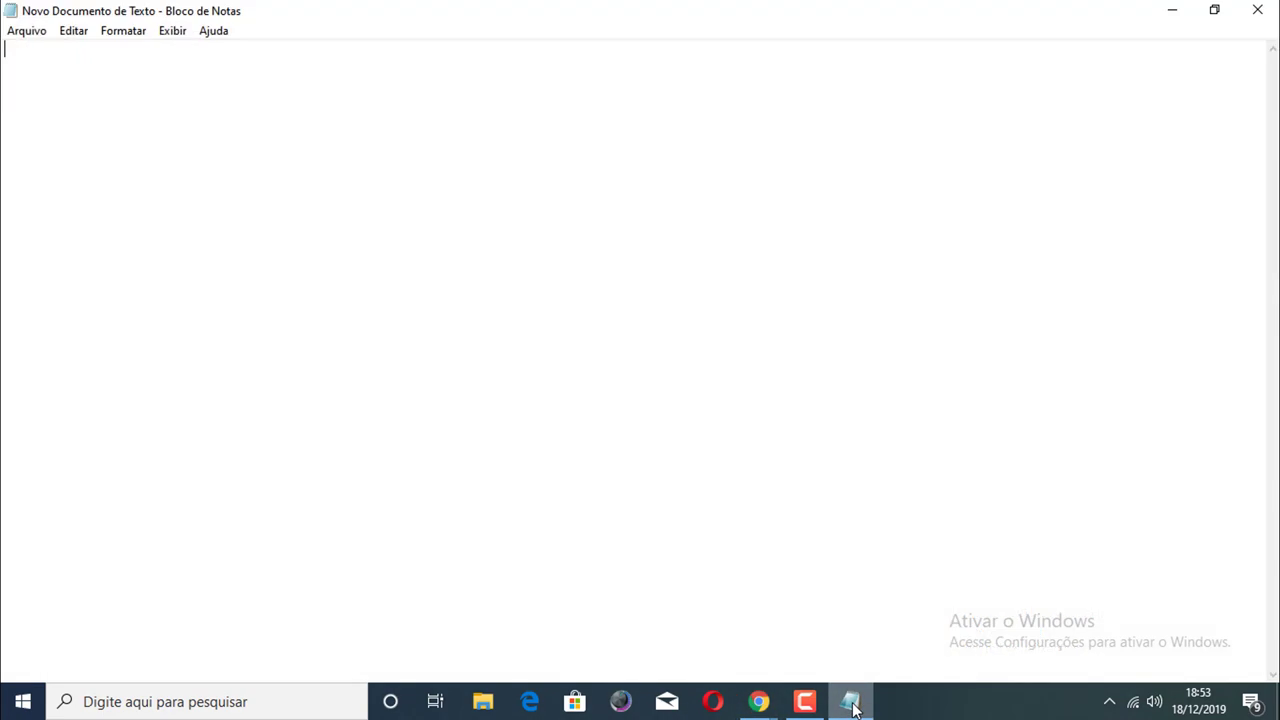
right_click(111, 72)
click(202, 156)
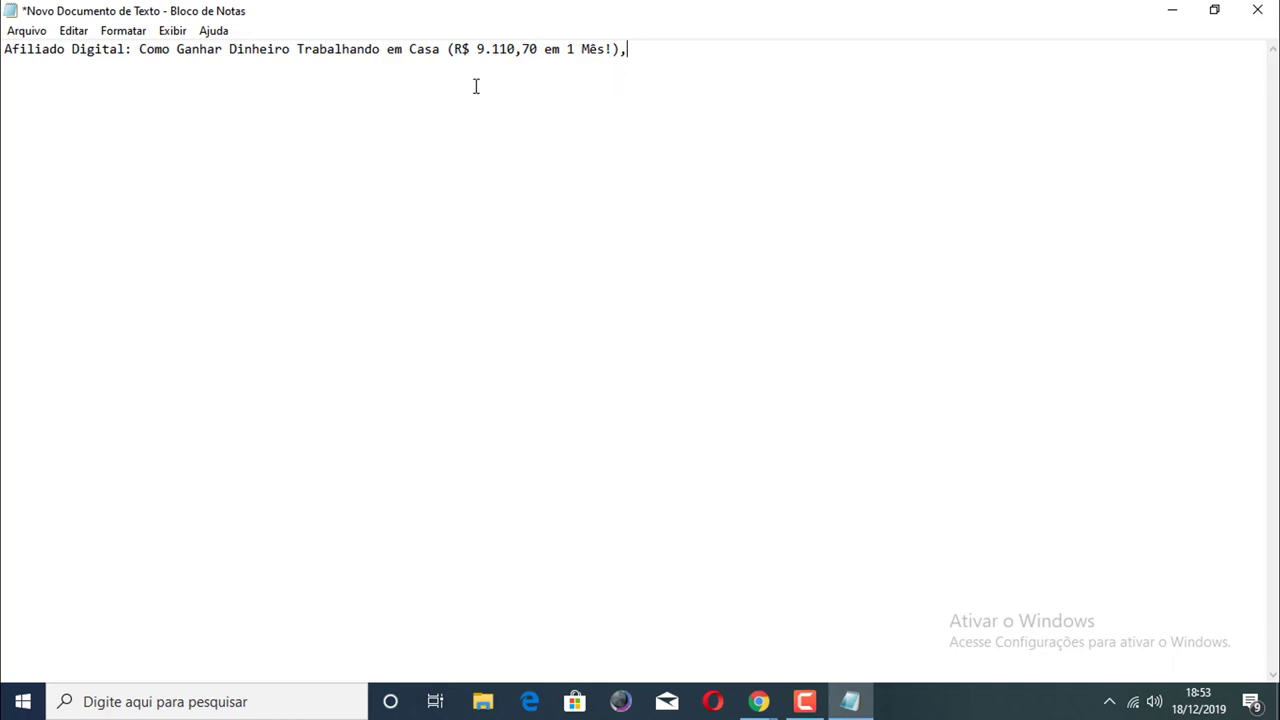
click(1176, 16)
Step: From the search results, open the video "O que é um Afiliado? O que ele vende?" in a new tab and pause it
click(150, 16)
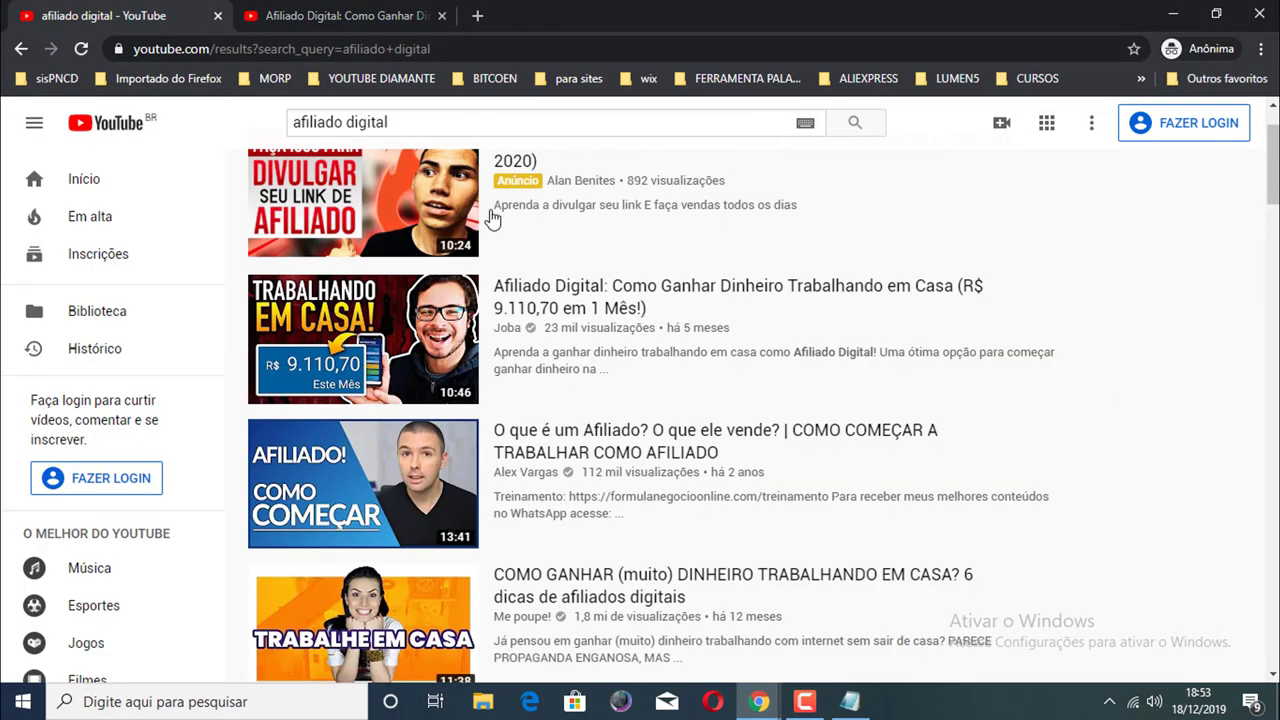
scroll(340, 325, down, 2)
right_click(327, 301)
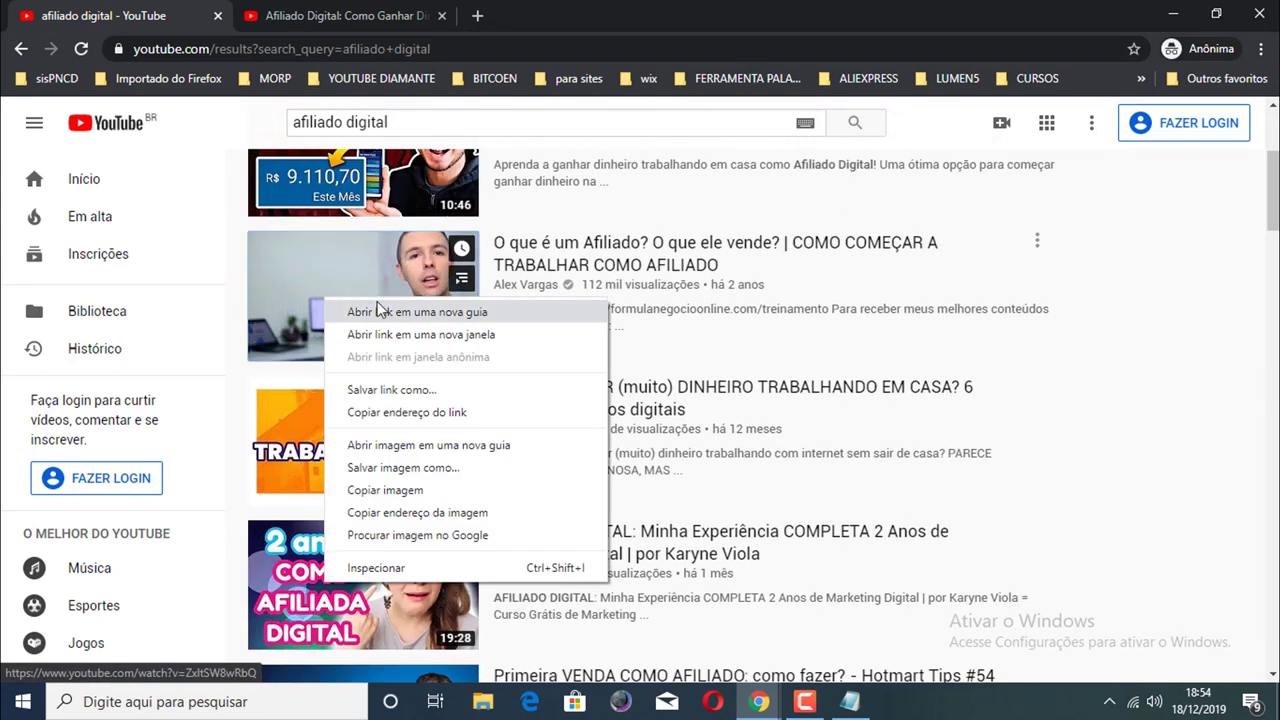
click(381, 312)
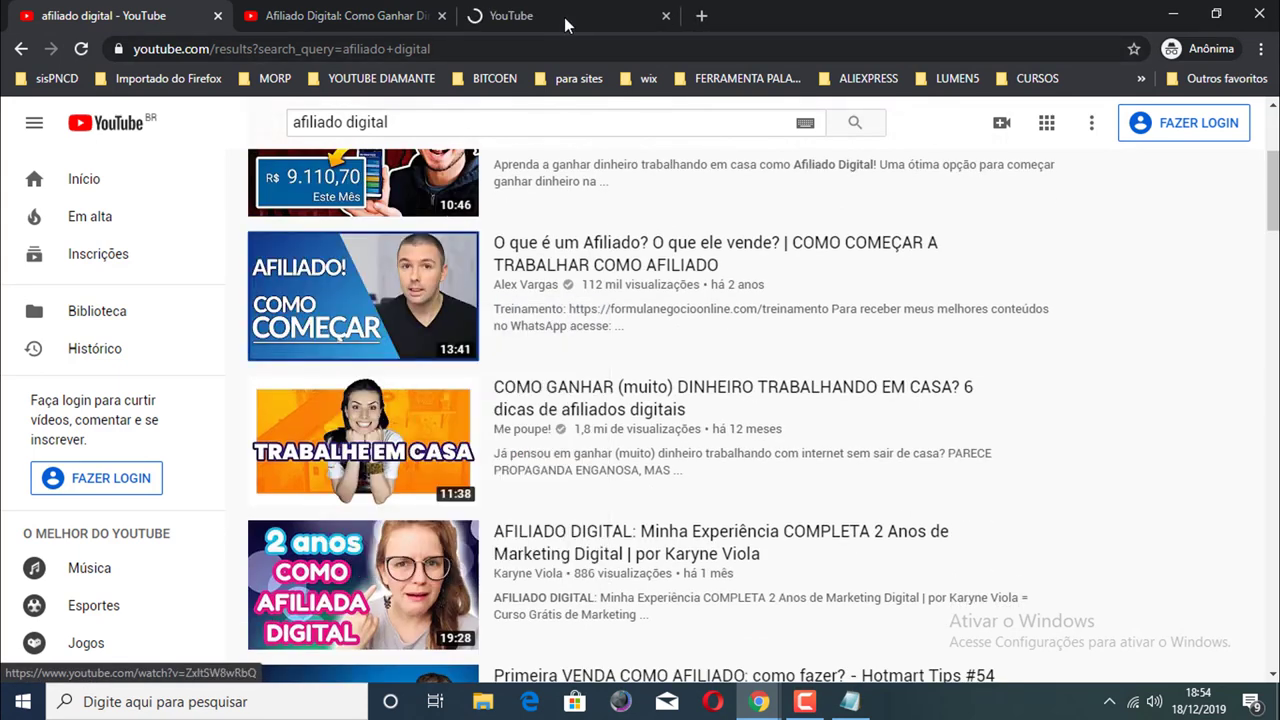
click(564, 17)
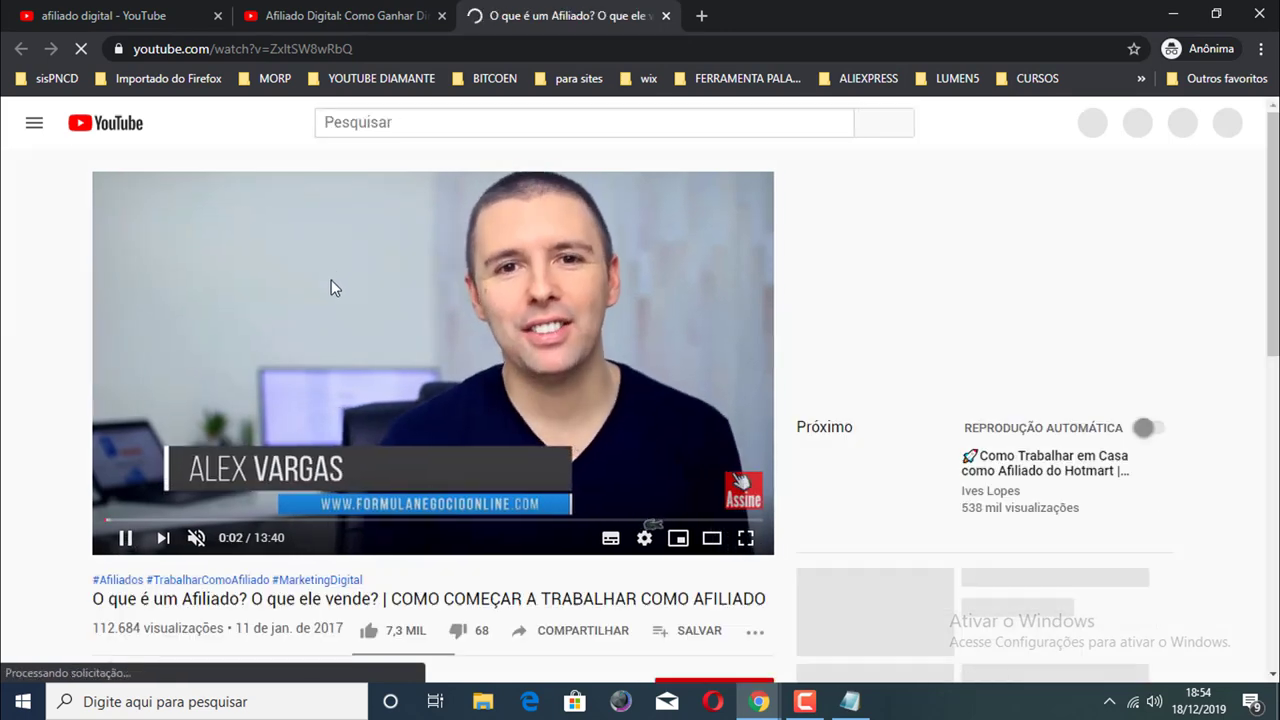
click(126, 538)
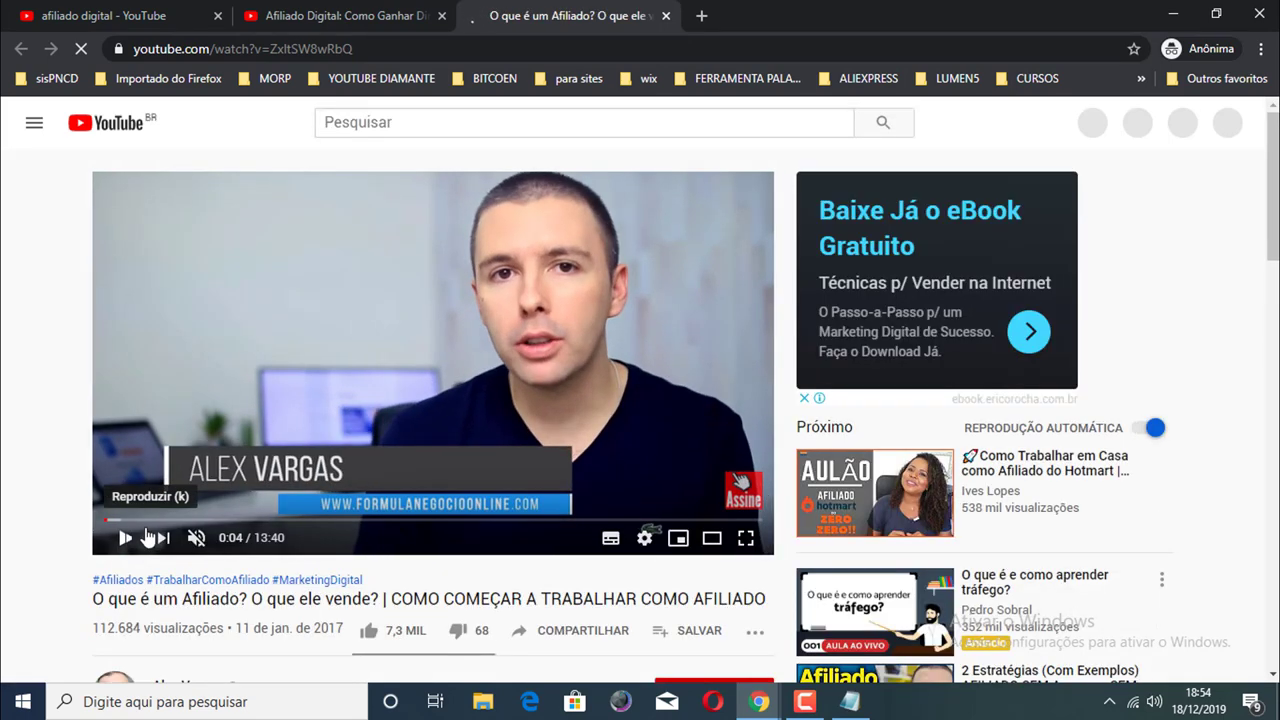
Step: Copy the full title "O que é um Afiliado? O que ele vende? | COMO COMEÇAR A TRABALHAR COMO AFILIADO"
scroll(310, 417, down, 3)
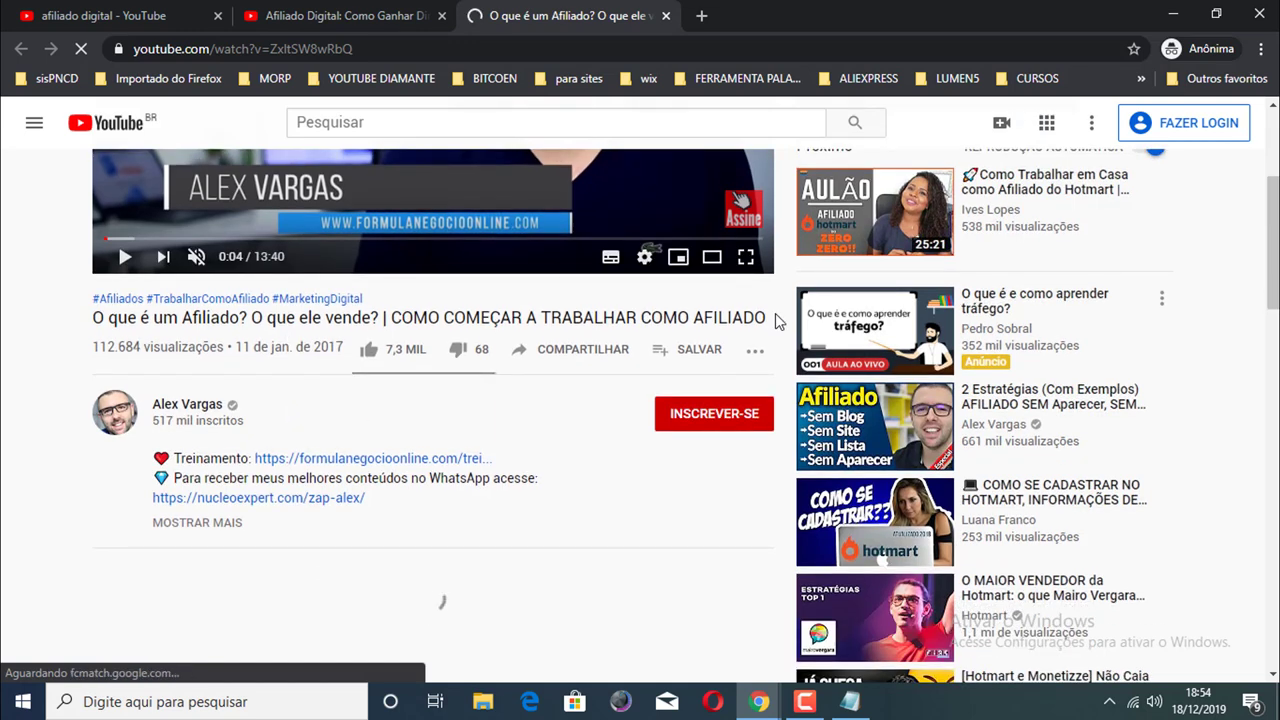
drag(772, 318, 106, 316)
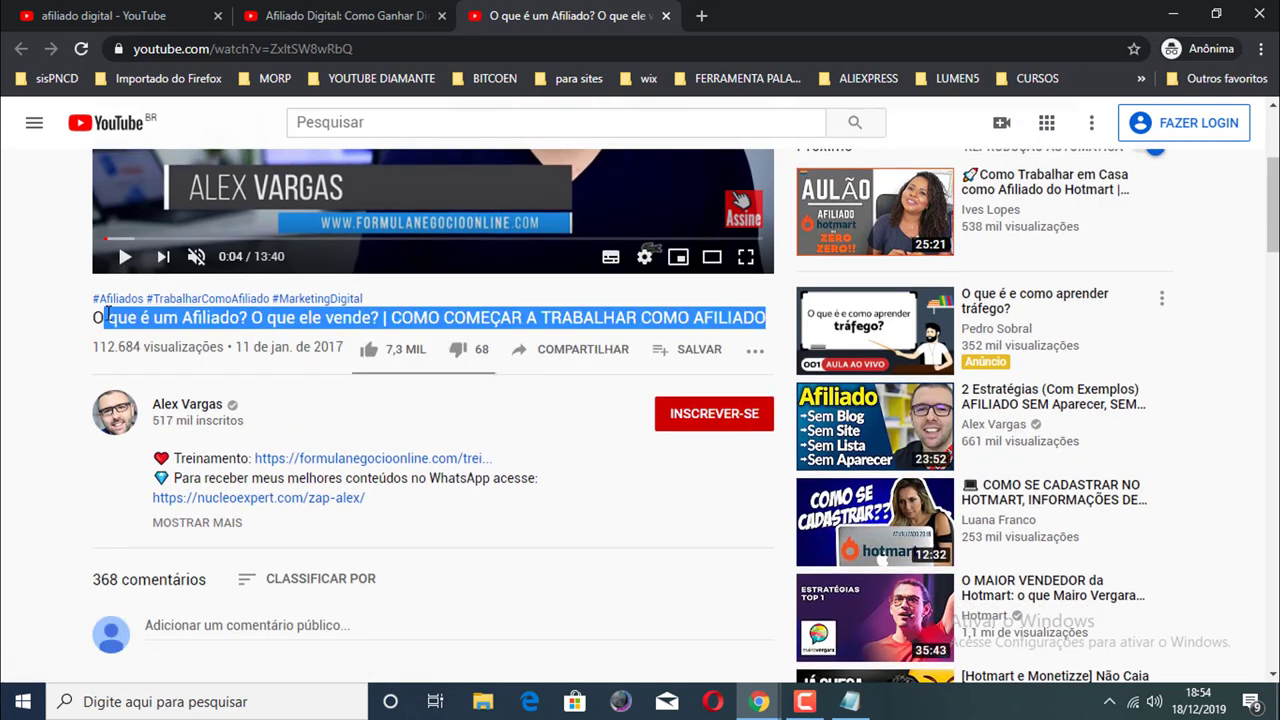
click(761, 318)
drag(769, 319, 100, 320)
right_click(104, 321)
click(150, 337)
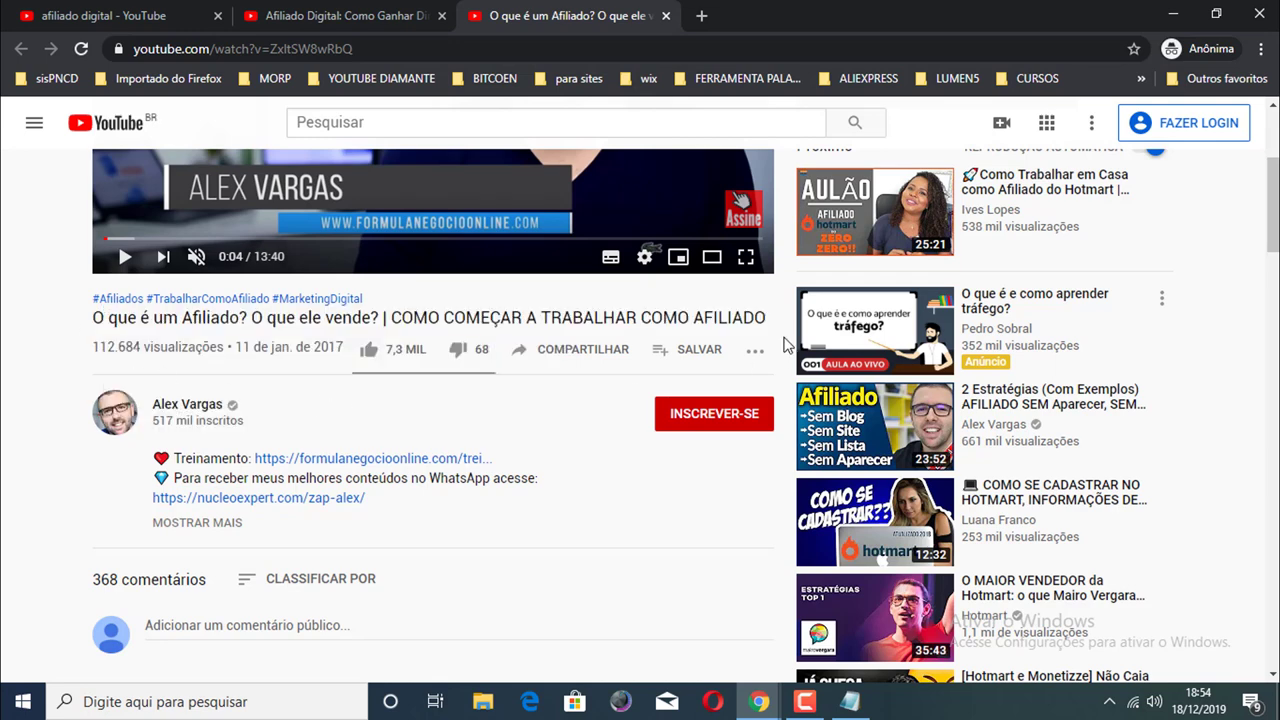
drag(771, 325, 97, 312)
right_click(118, 317)
click(155, 330)
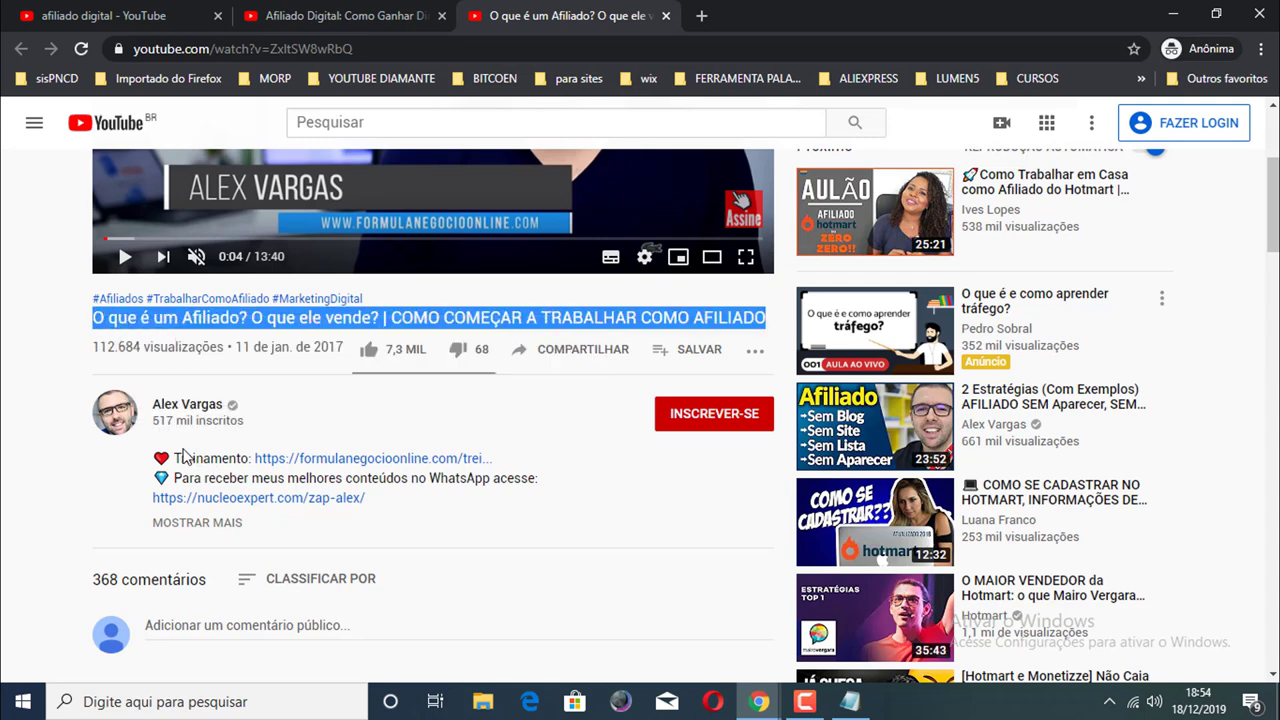
Step: Copy the selected title "O que é um Afiliado? O que ele vende? | COMO COMEÇAR A TRABALHAR COMO AFILIADO" into Notepad's second line, followed by a comma
scroll(495, 467, up, 3)
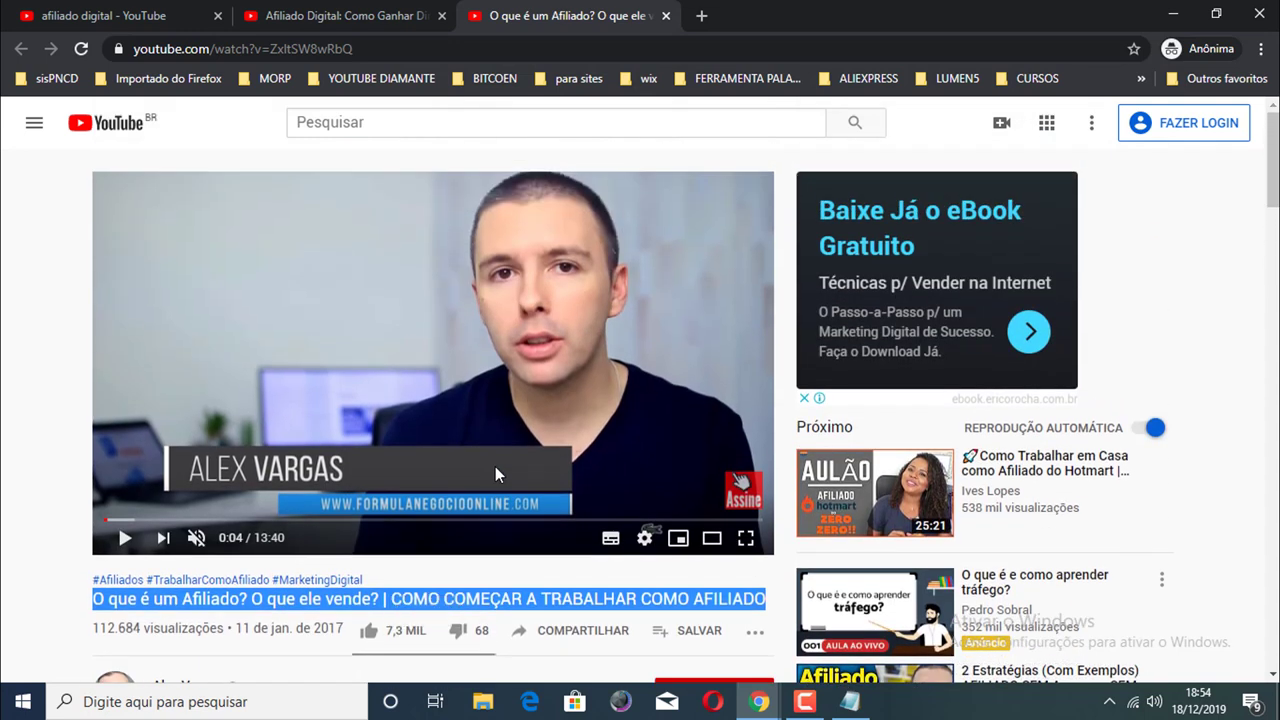
scroll(495, 466, down, 2)
right_click(452, 414)
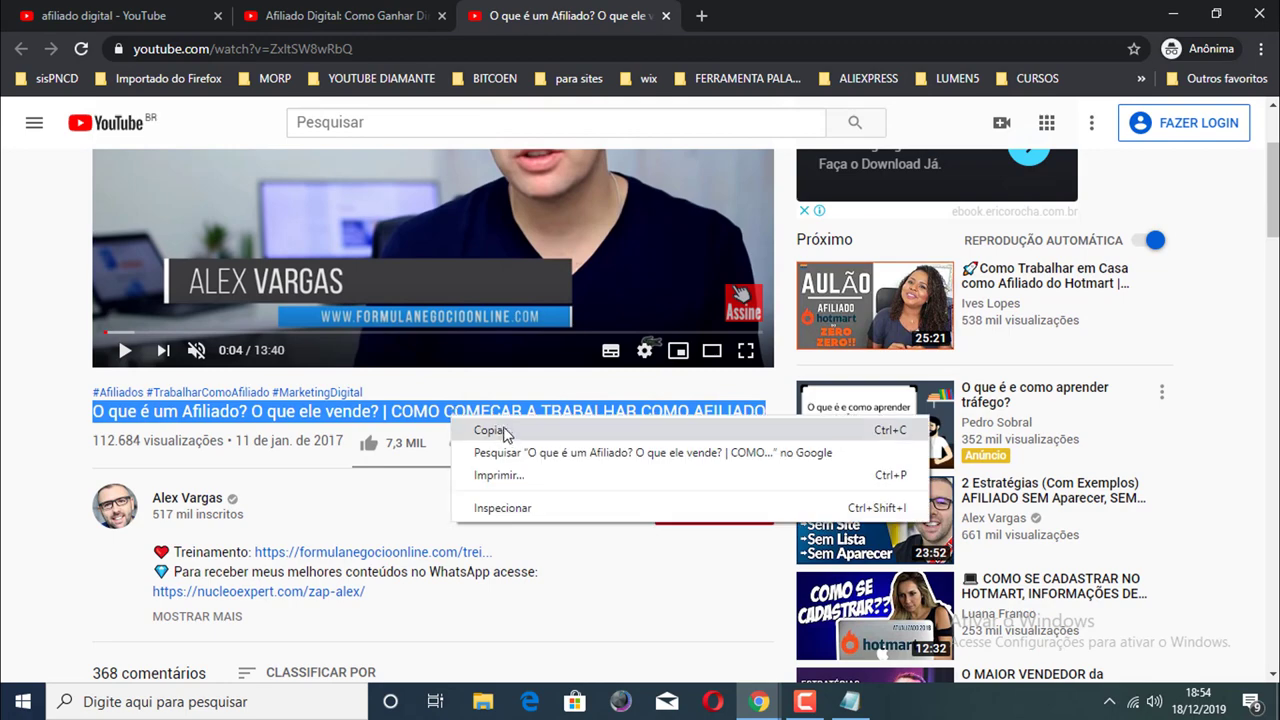
click(495, 425)
click(864, 705)
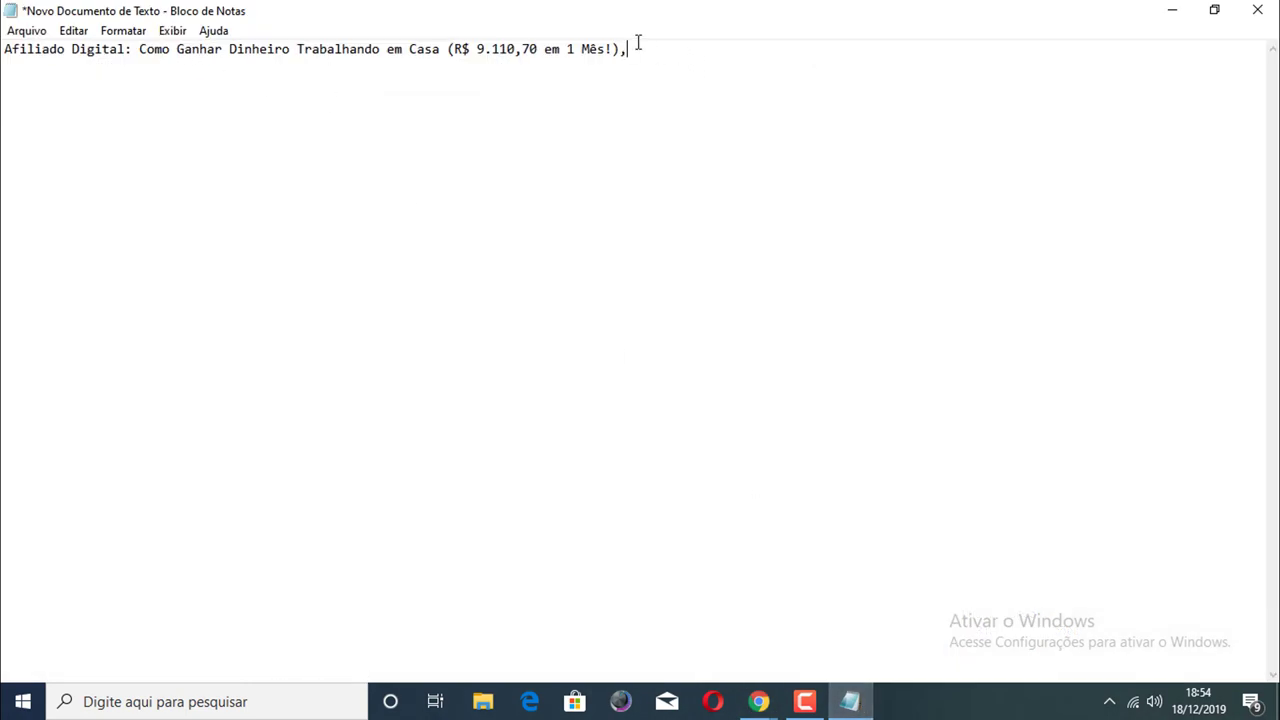
right_click(211, 90)
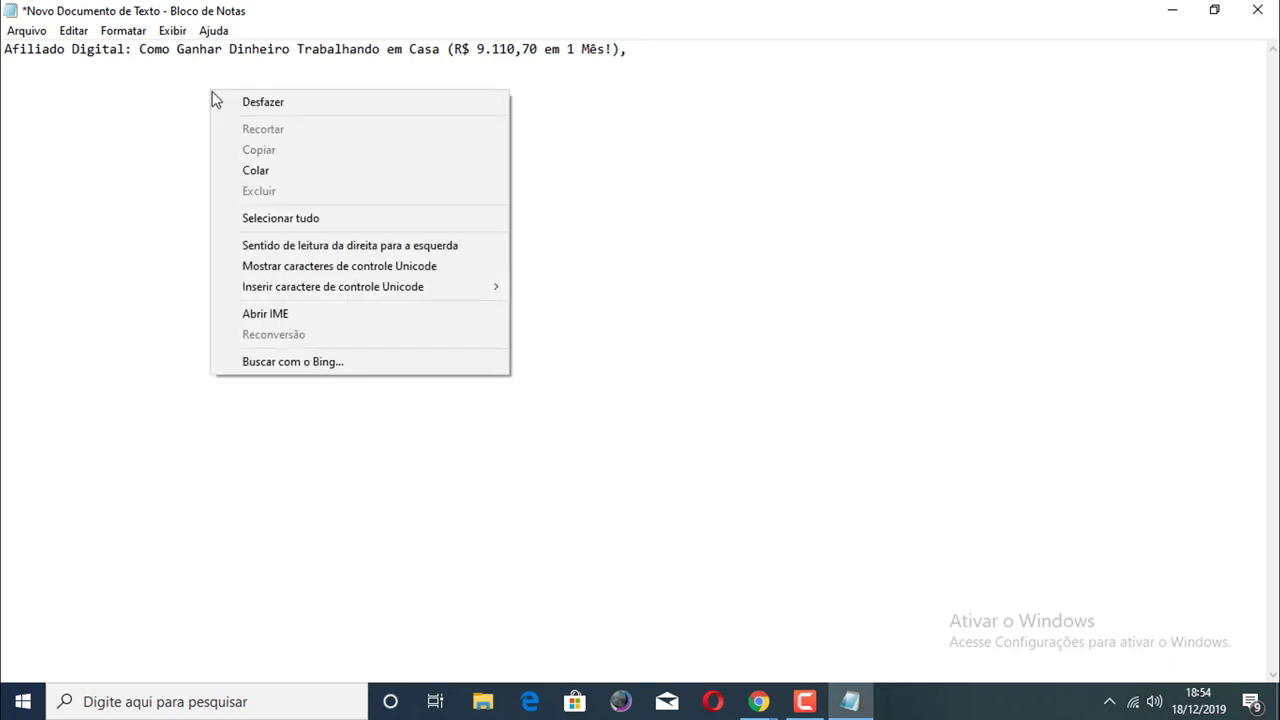
click(289, 177)
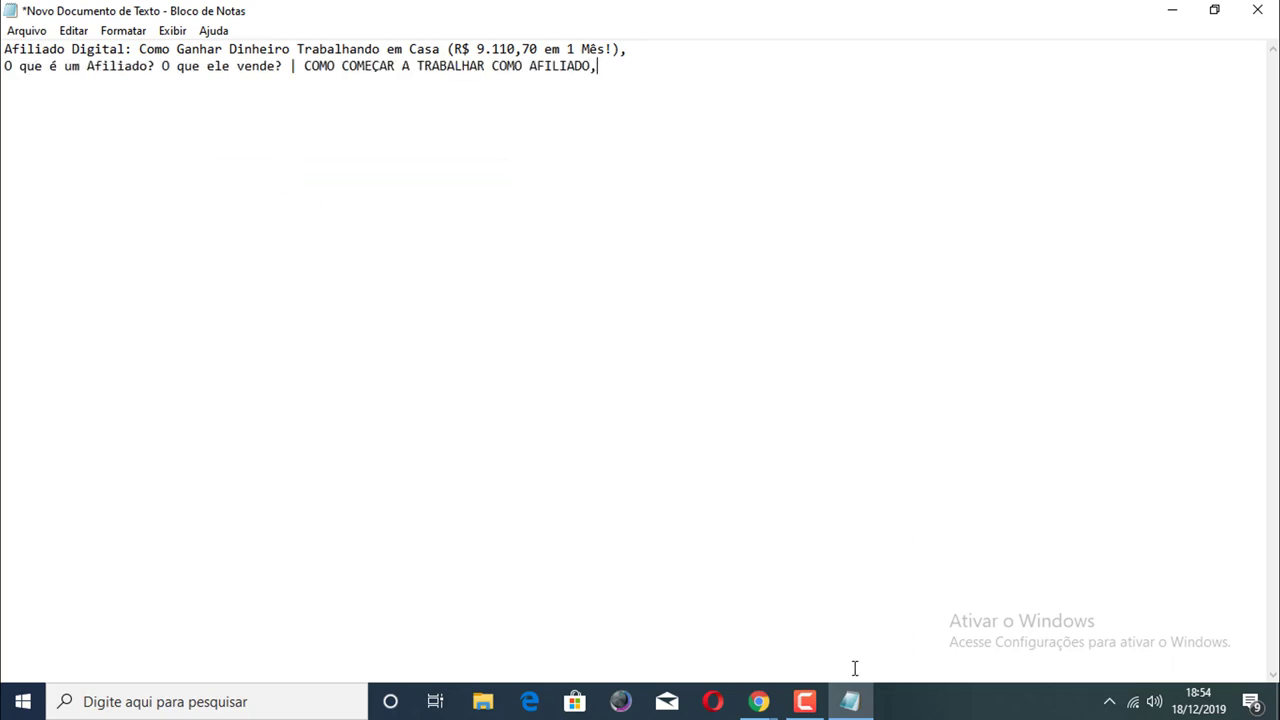
Step: Return to the YouTube search results in Chrome, open "COMO GANHAR (muito) DINHEIRO TRABALHANDO EM CASA?" in a new tab, and pause it
click(758, 703)
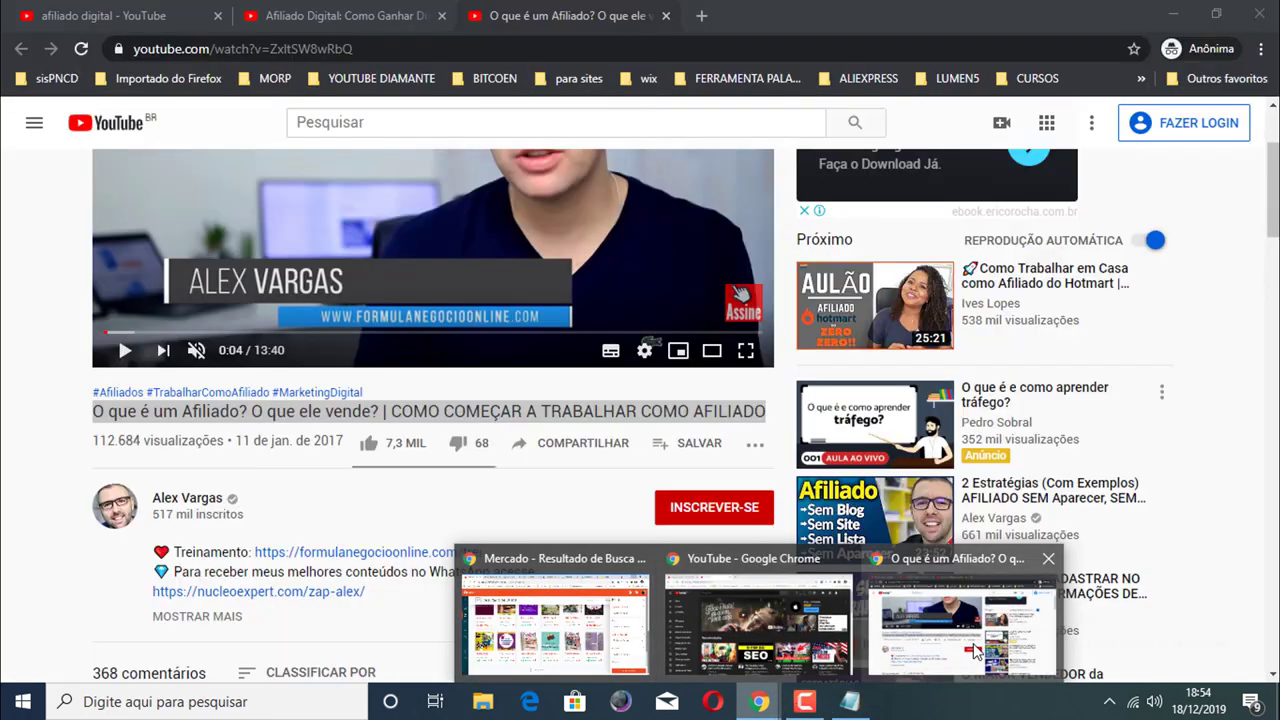
click(977, 651)
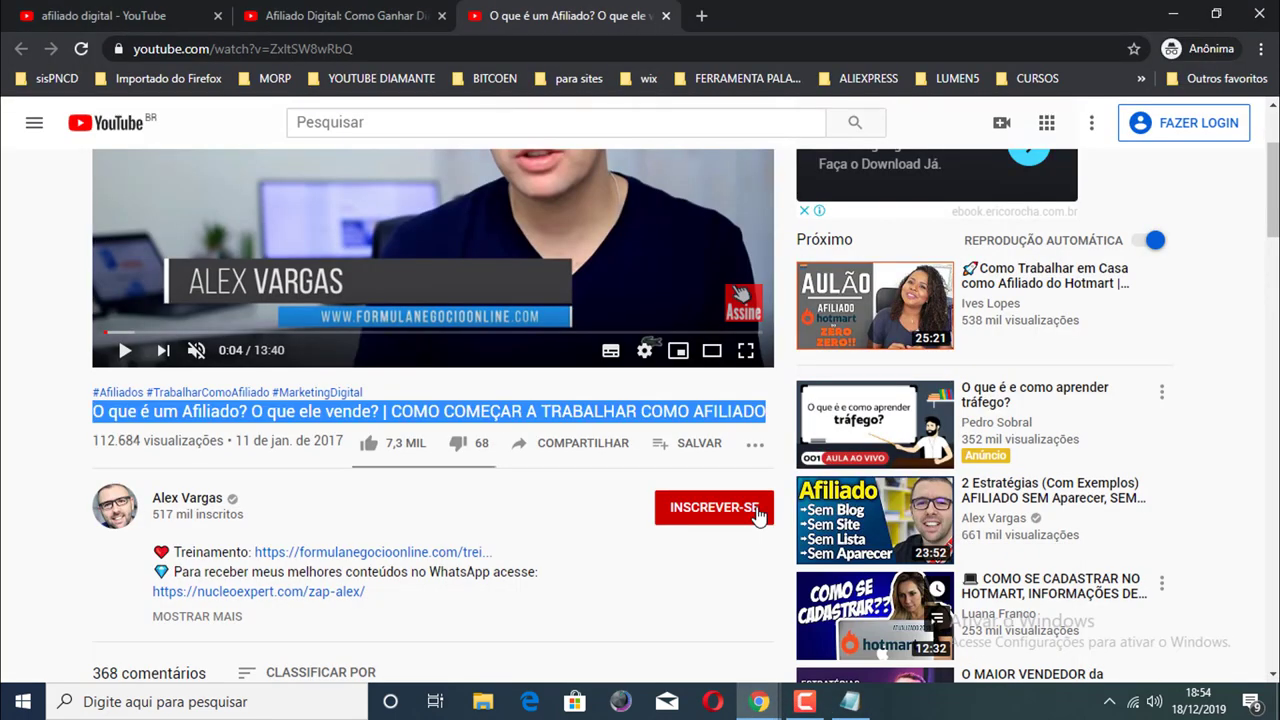
click(172, 12)
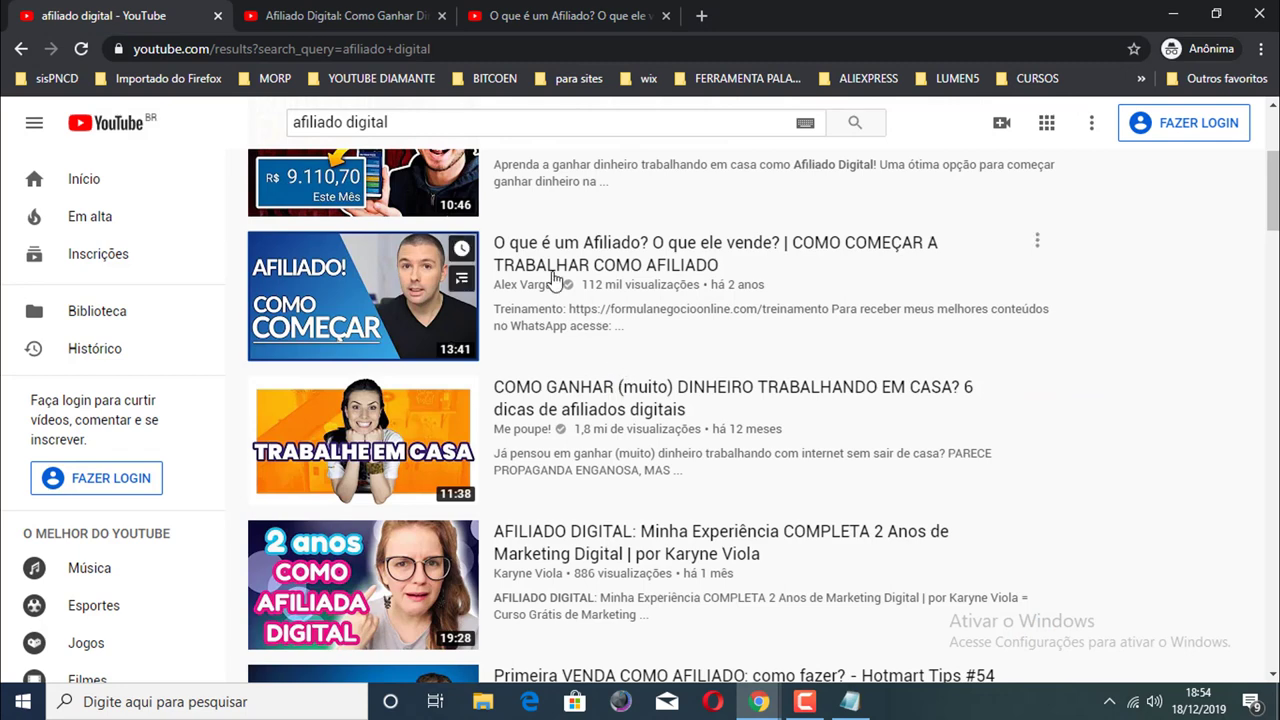
scroll(553, 278, up, 2)
scroll(555, 278, down, 1)
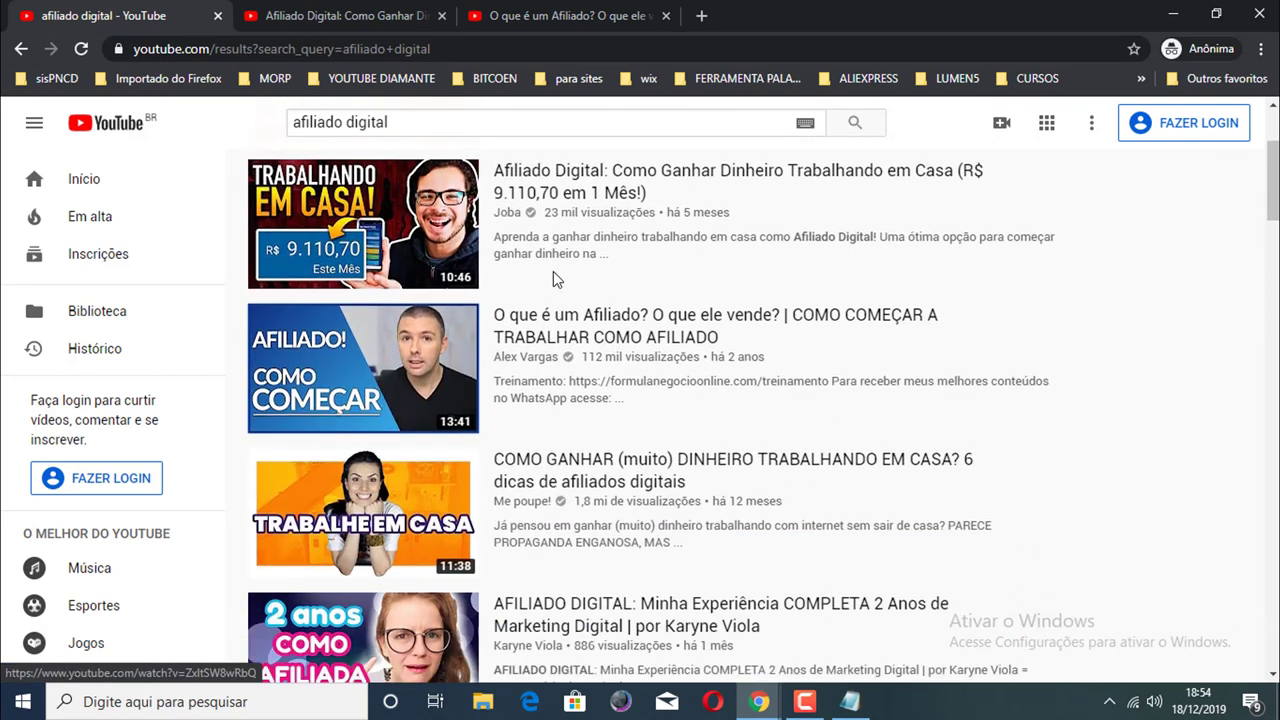
scroll(553, 271, down, 3)
mouse_move(362, 262)
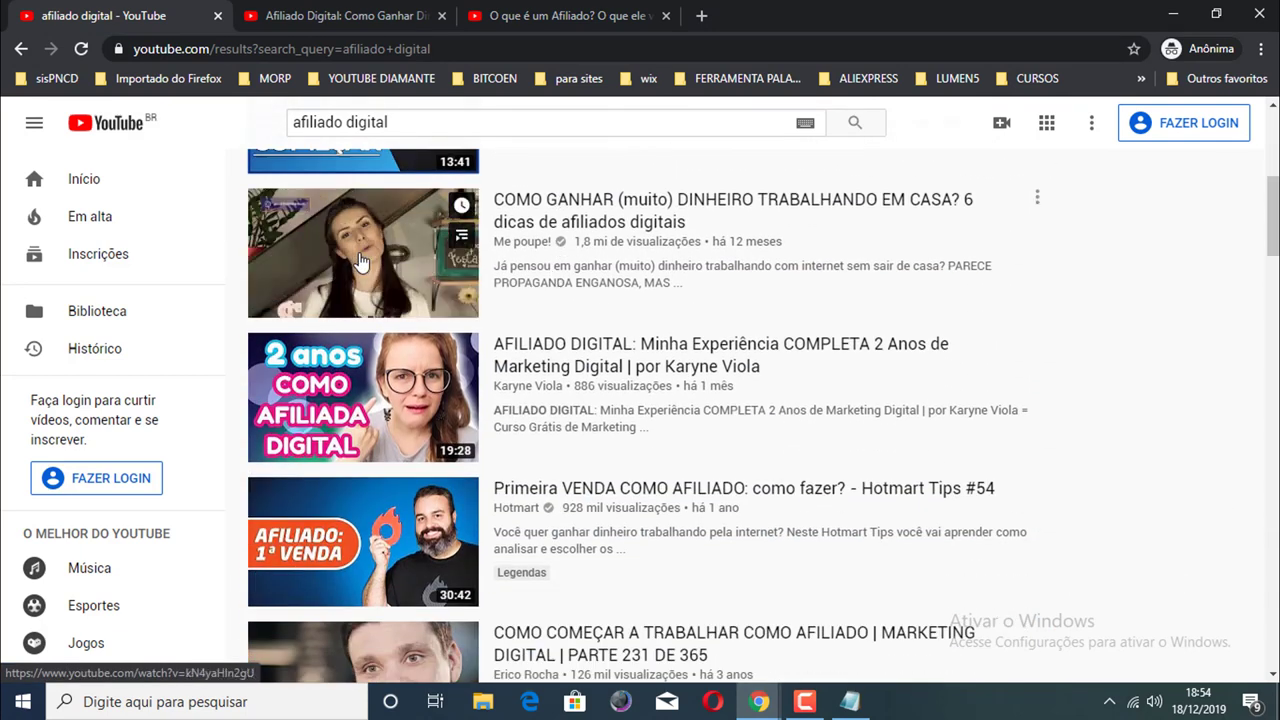
right_click(364, 254)
click(430, 261)
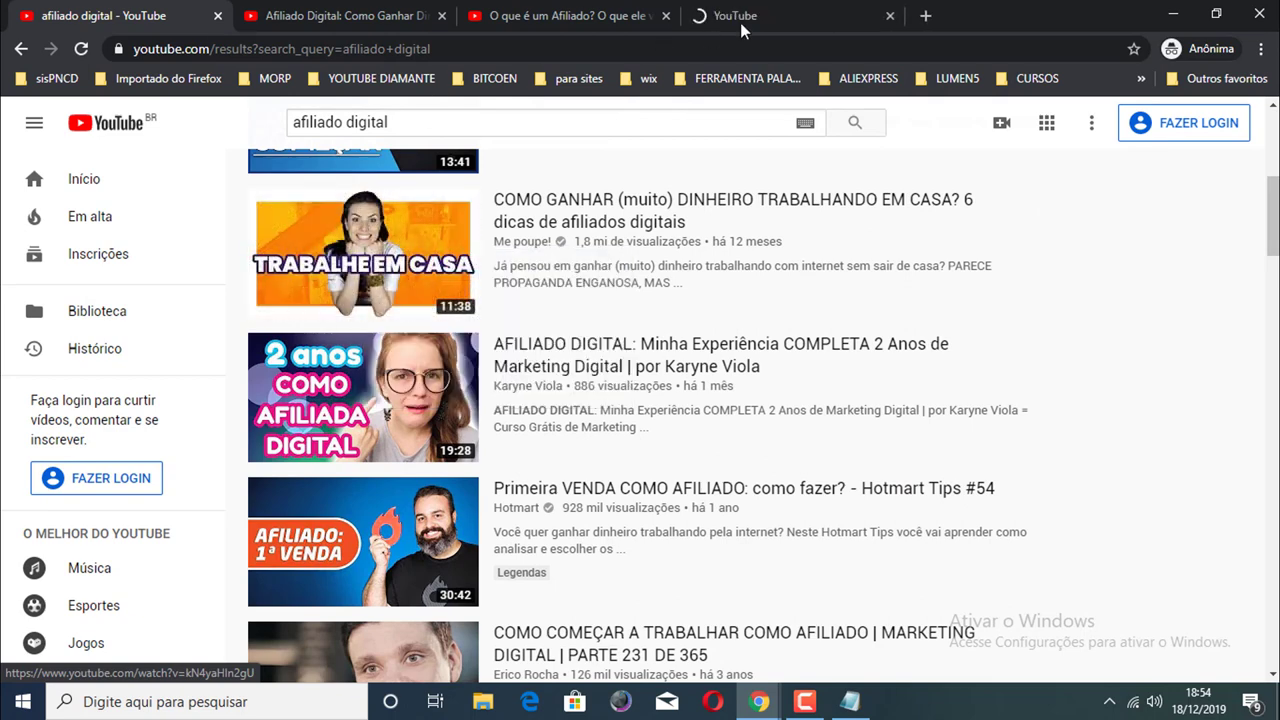
click(740, 22)
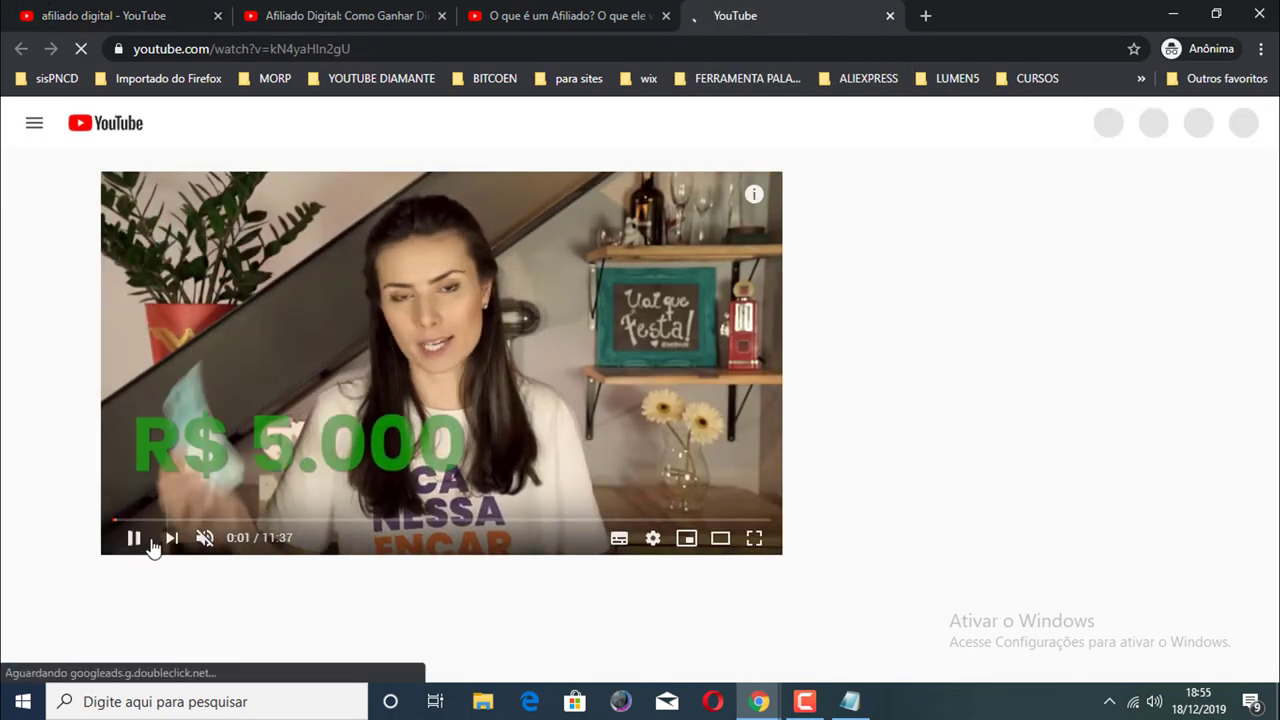
click(150, 540)
Step: Copy the full video title "COMO GANHAR (muito) DINHEIRO TRABALHANDO EM CASA? 6 dicas de afiliados digitais"
scroll(446, 201, down, 3)
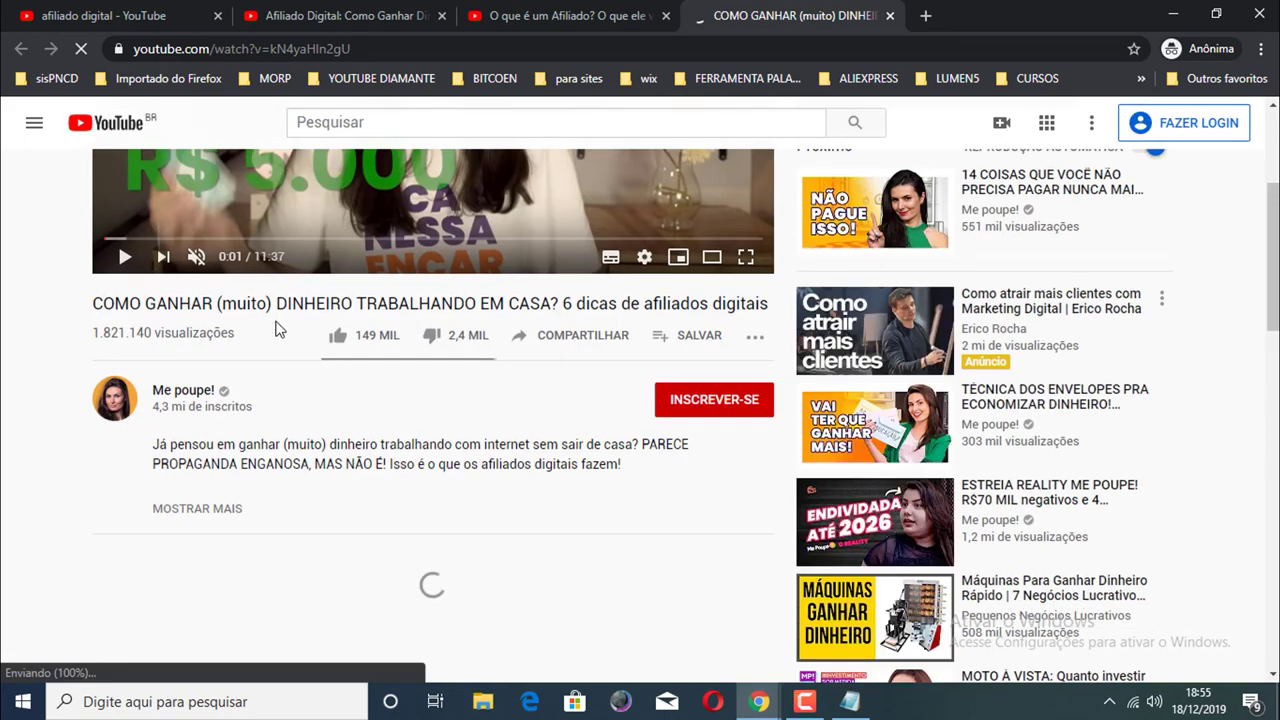
drag(772, 304, 100, 292)
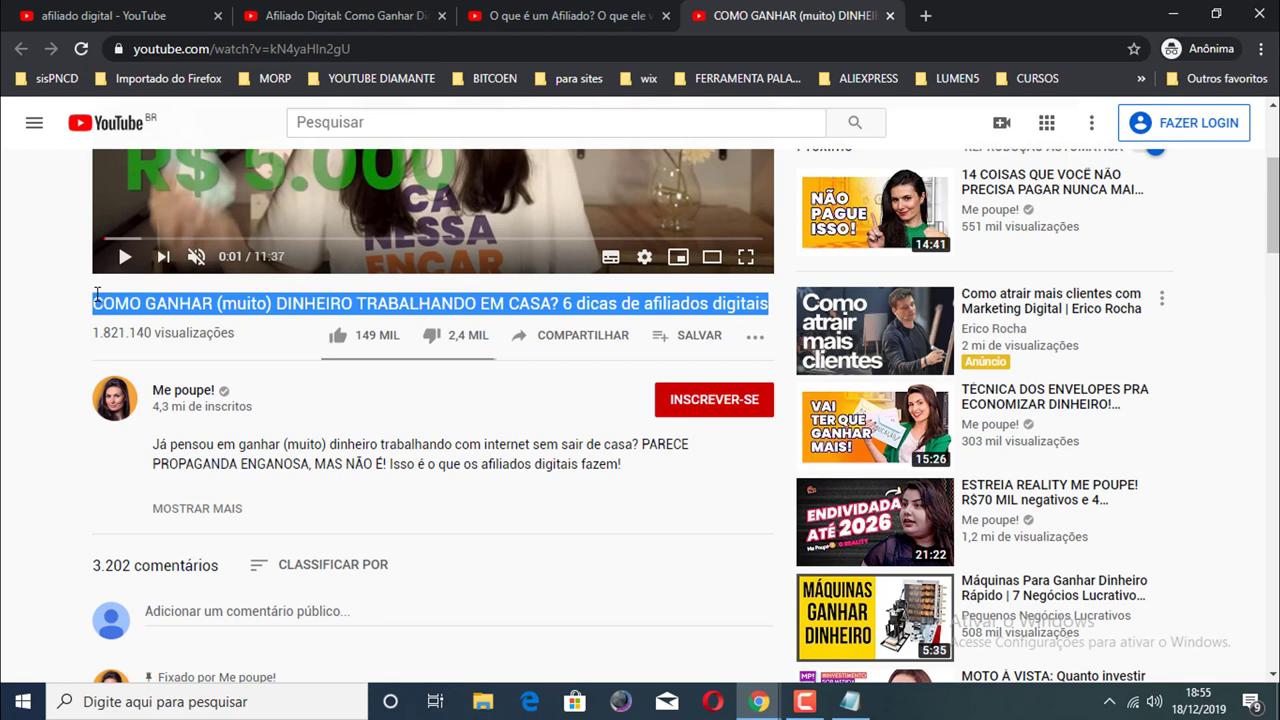
right_click(112, 300)
click(150, 308)
scroll(253, 418, up, 2)
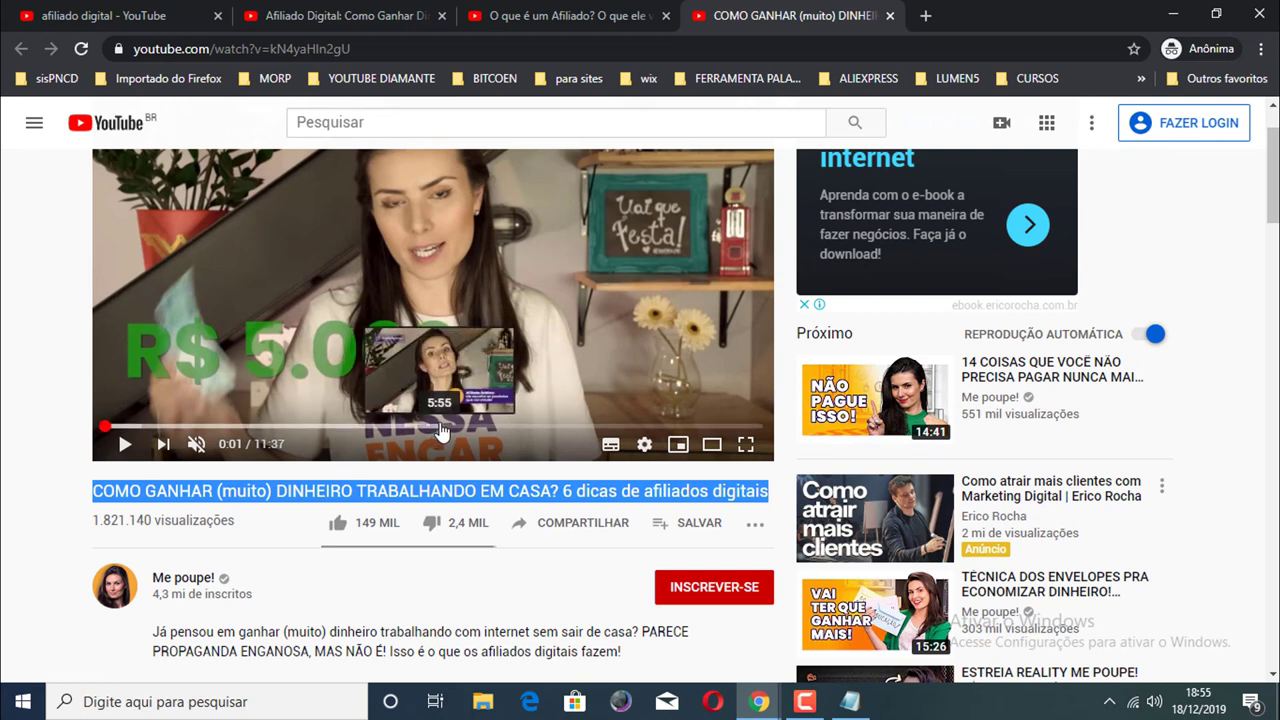
scroll(694, 363, down, 1)
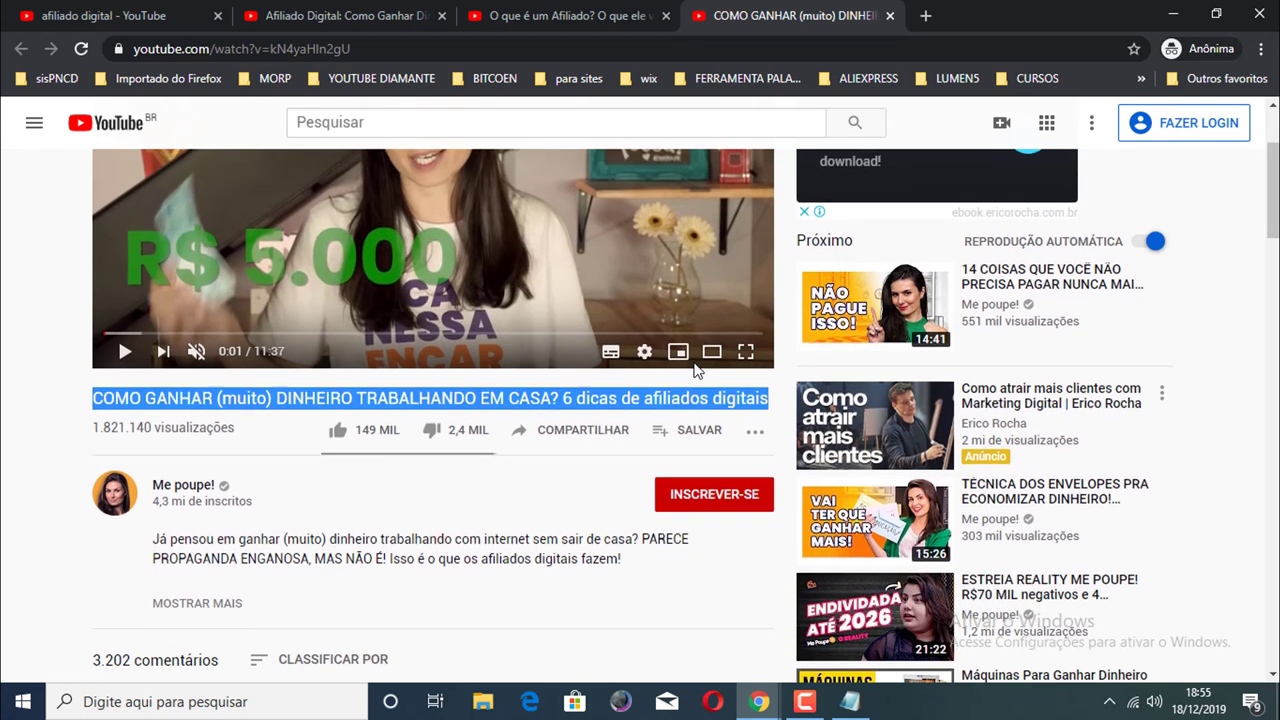
Step: Switch to Notepad and paste the copied title on a new third line, followed by a comma
click(850, 701)
right_click(180, 99)
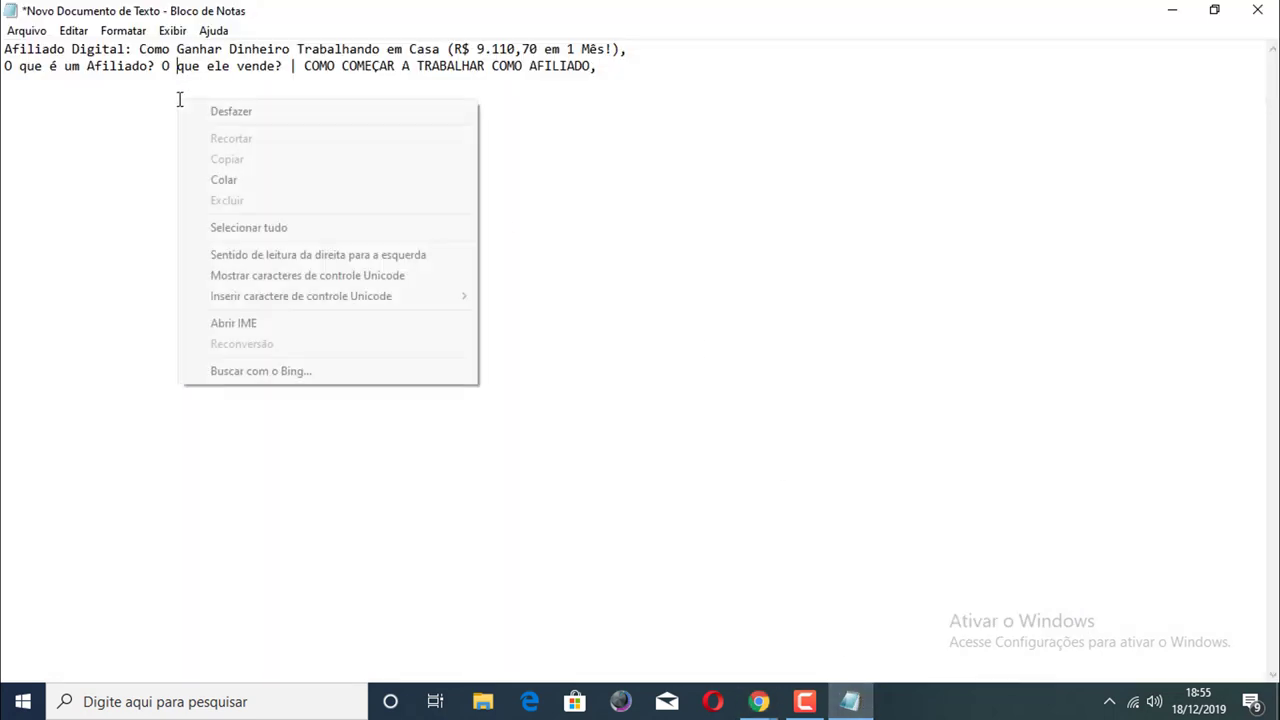
click(574, 52)
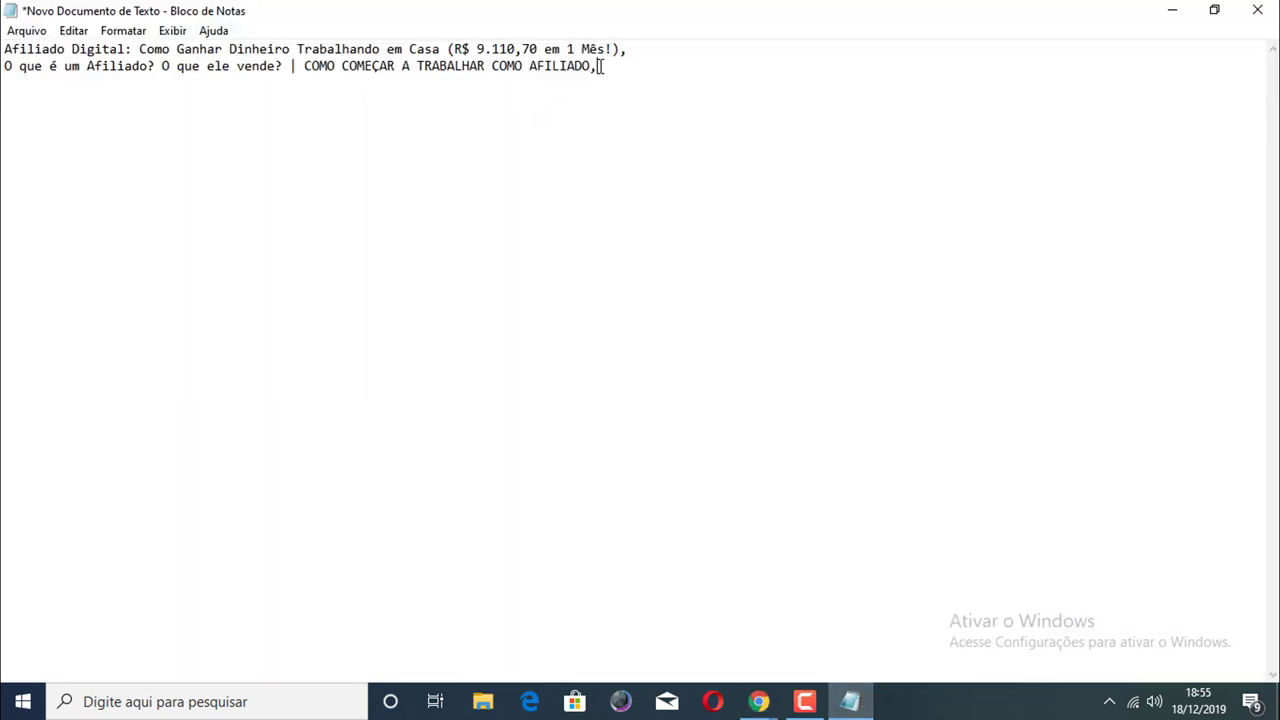
right_click(54, 90)
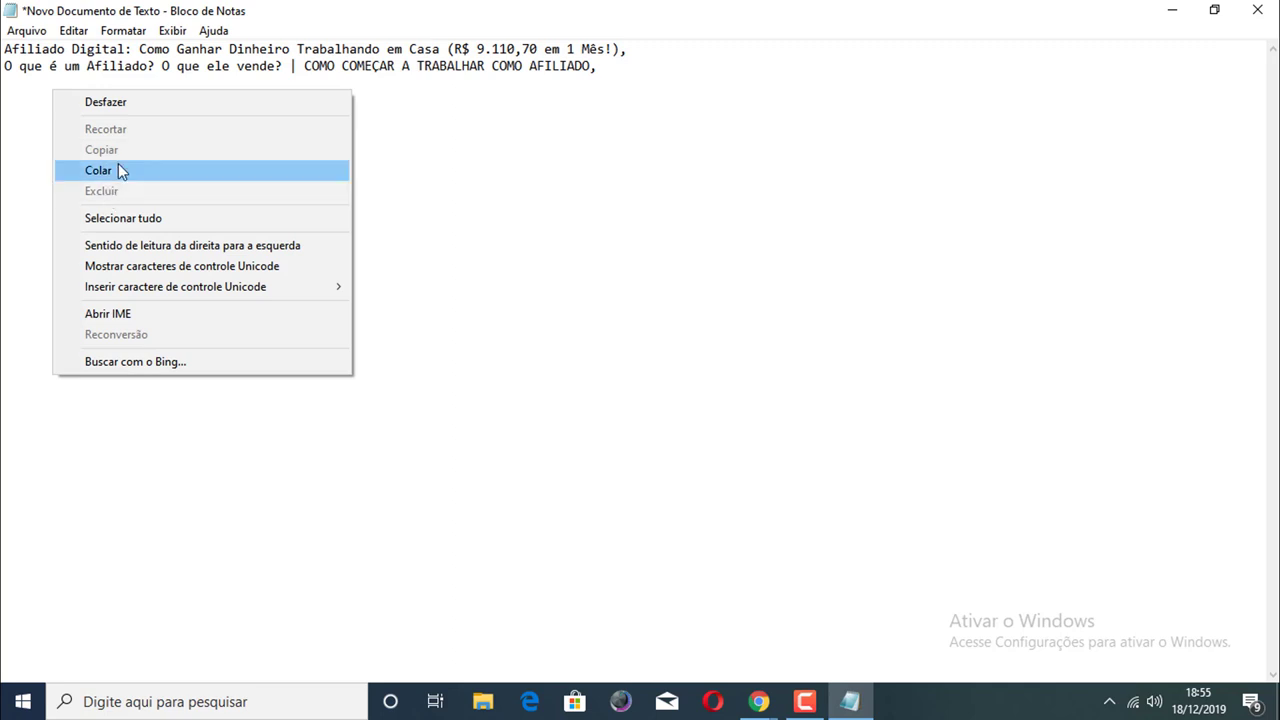
click(118, 171)
text(,)
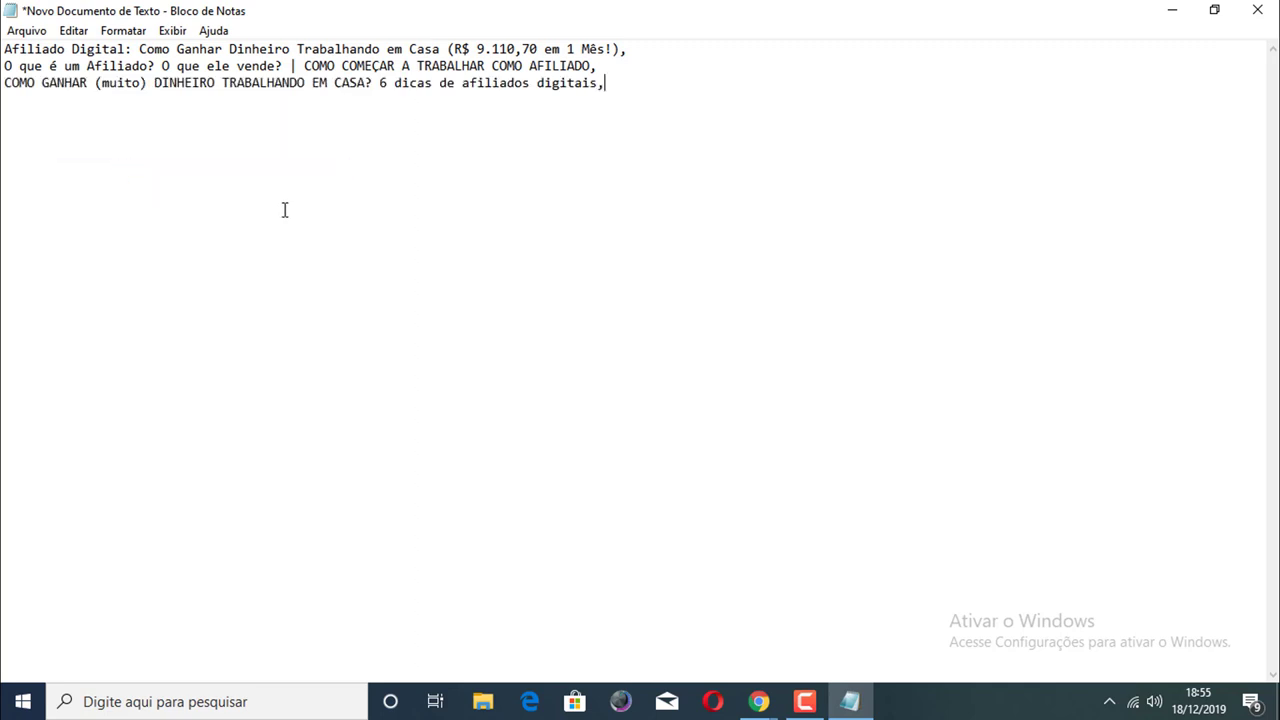
Step: Back in Chrome's search results, open "AFILIADO DIGITAL: Minha Experiência COMPLETA 2 Anos de Marketing Digital" in a new tab and pause its playback
click(759, 701)
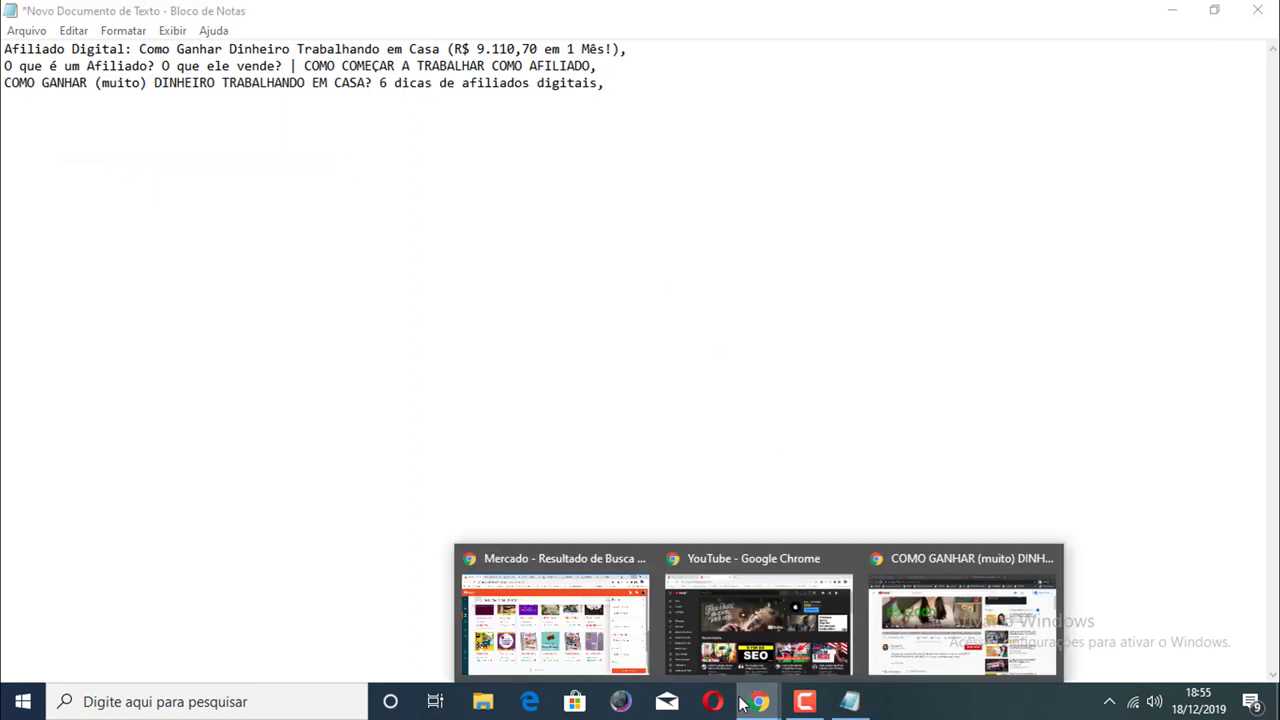
click(933, 630)
click(100, 15)
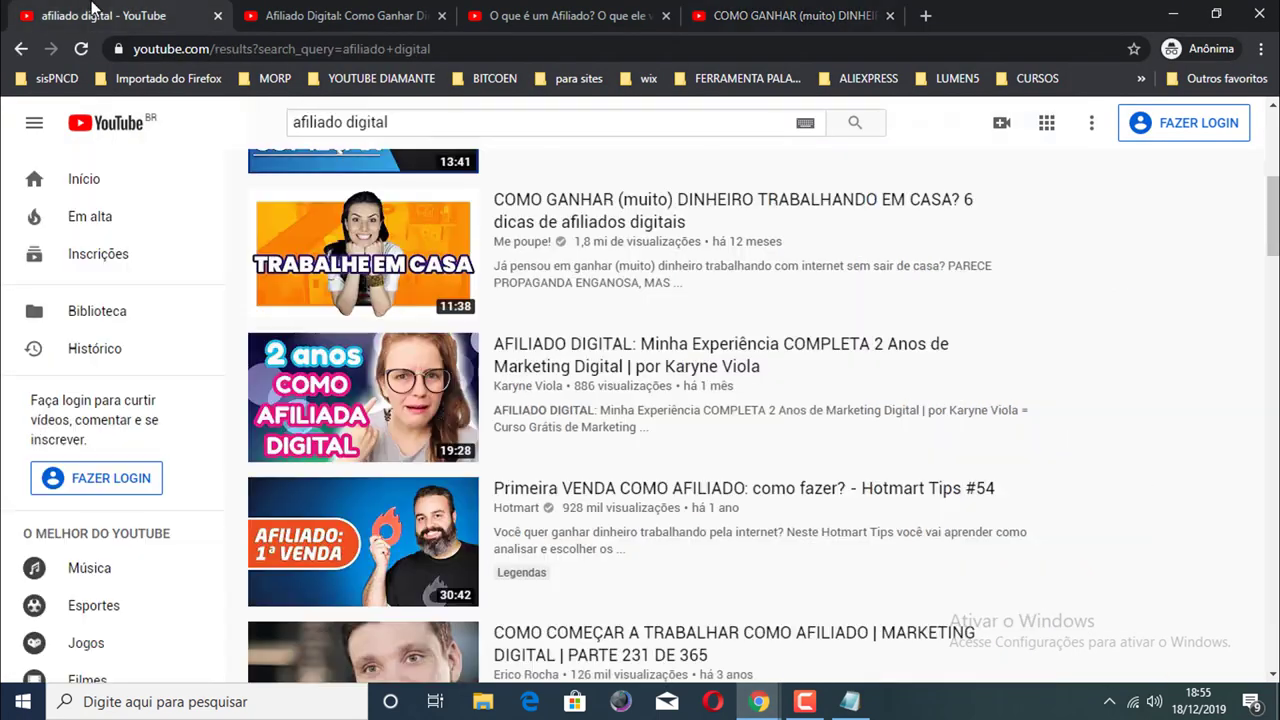
scroll(535, 395, down, 1)
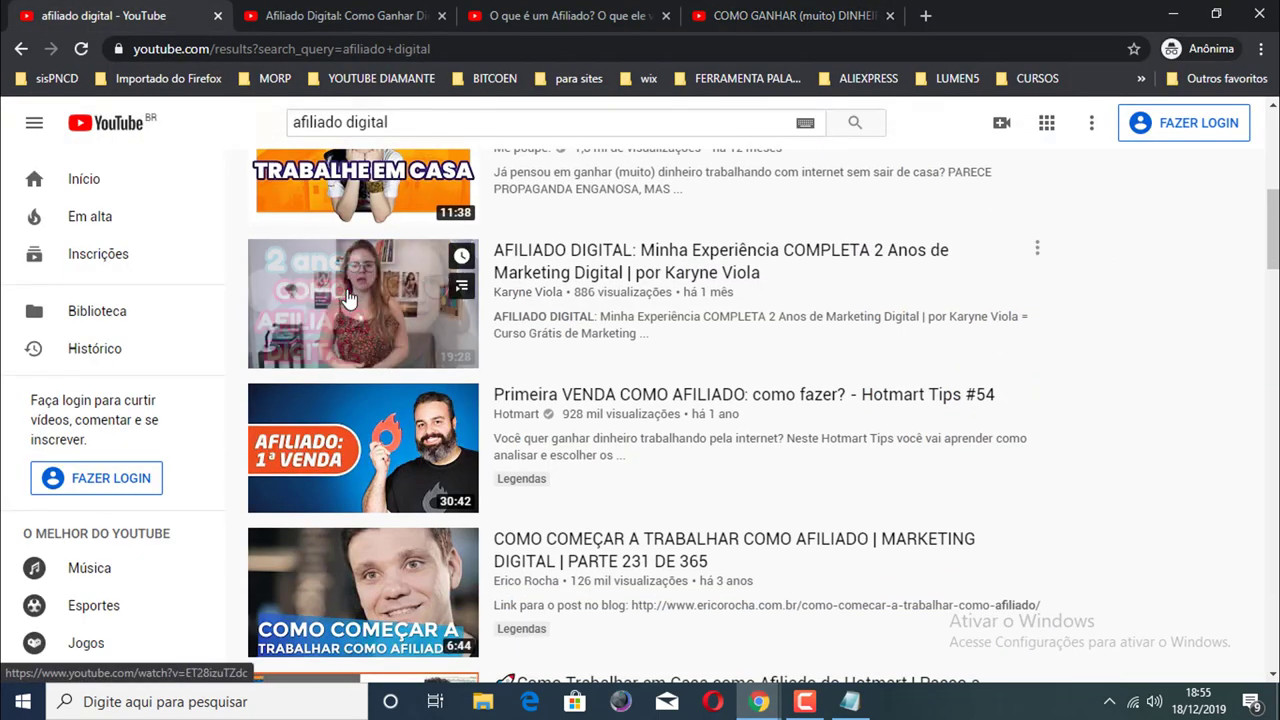
right_click(348, 294)
click(397, 305)
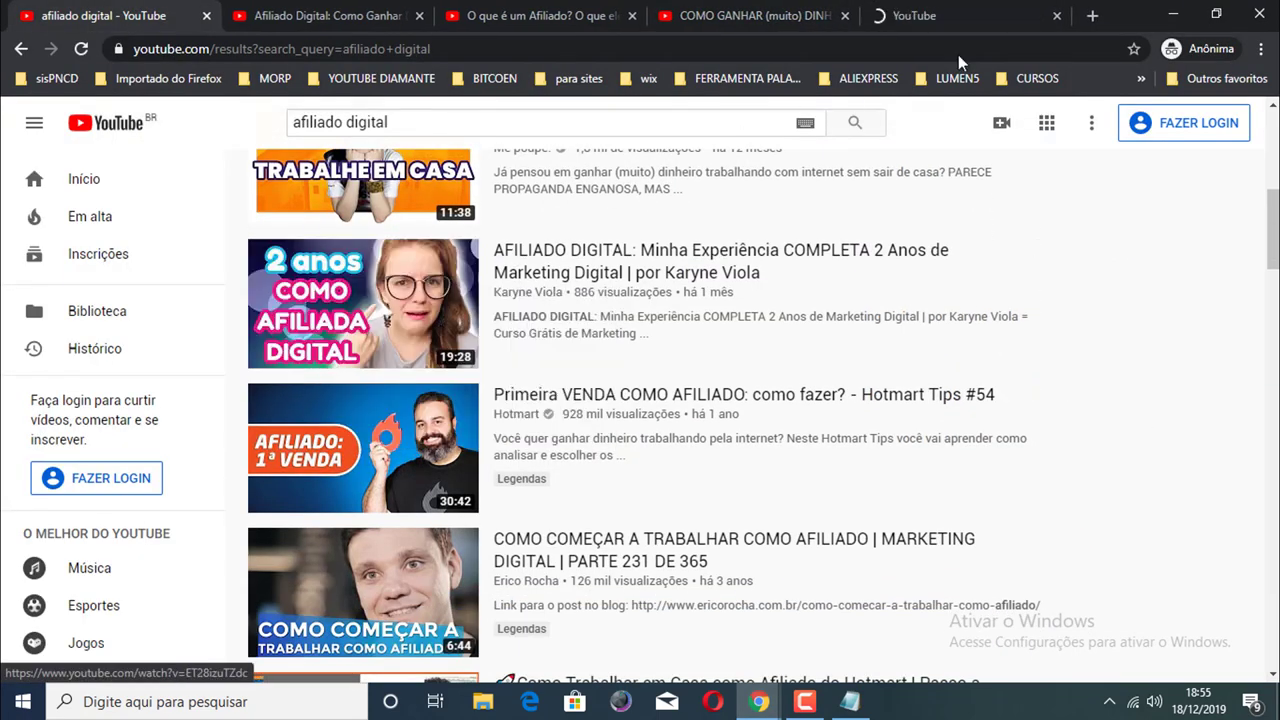
click(1000, 12)
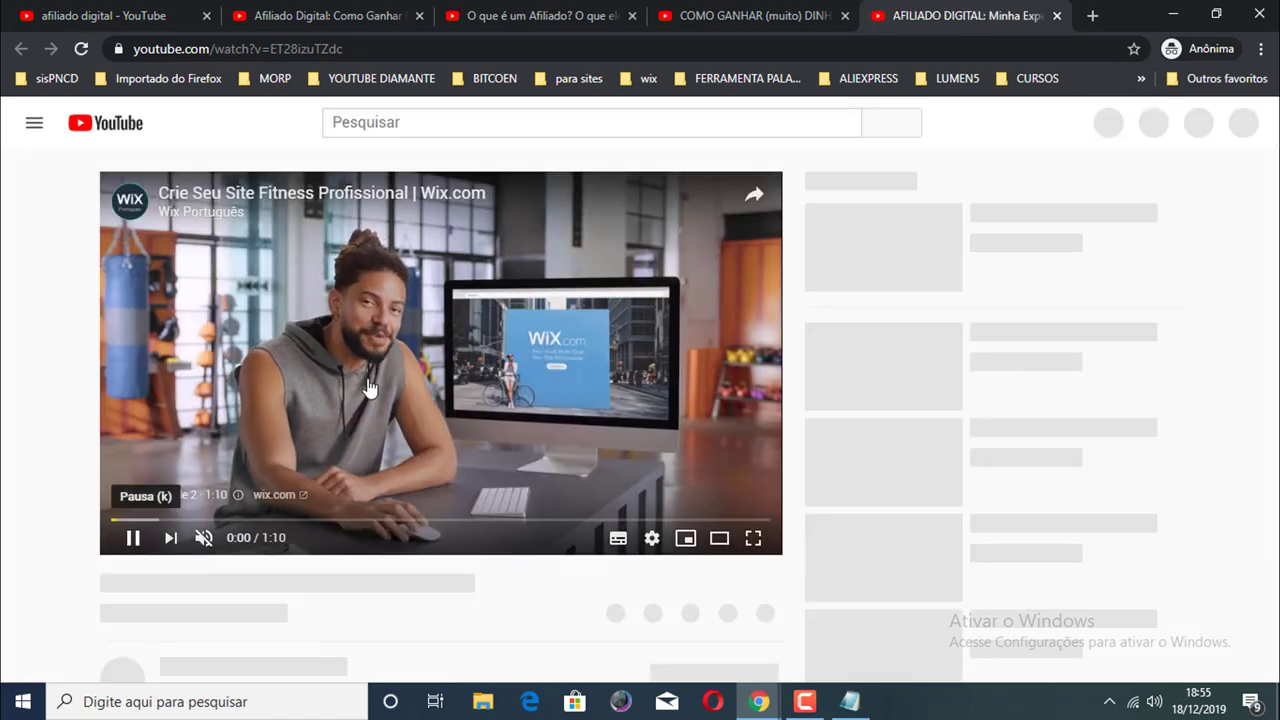
click(133, 538)
Step: Copy the full title of the video "AFILIADO DIGITAL: Minha Experiência COMPLETA 2 Anos de Marketing Digital", including the author credit
scroll(377, 365, down, 3)
scroll(190, 360, up, 1)
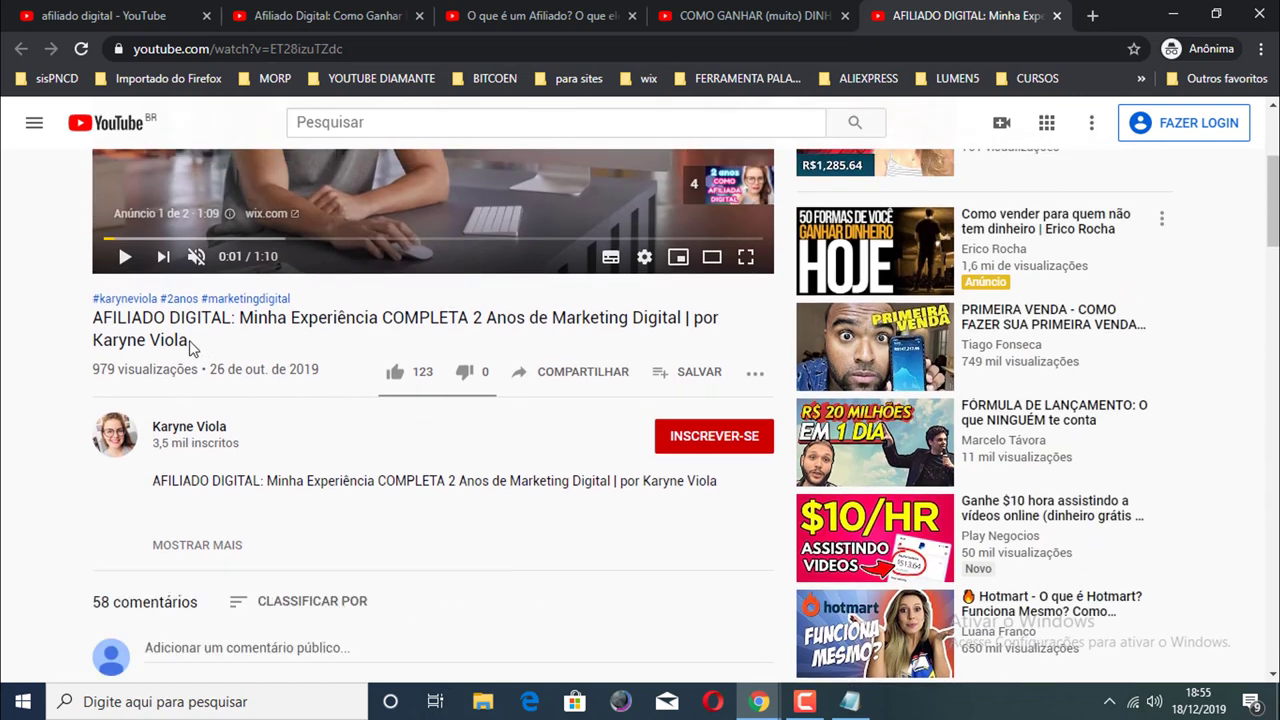
drag(190, 345, 103, 325)
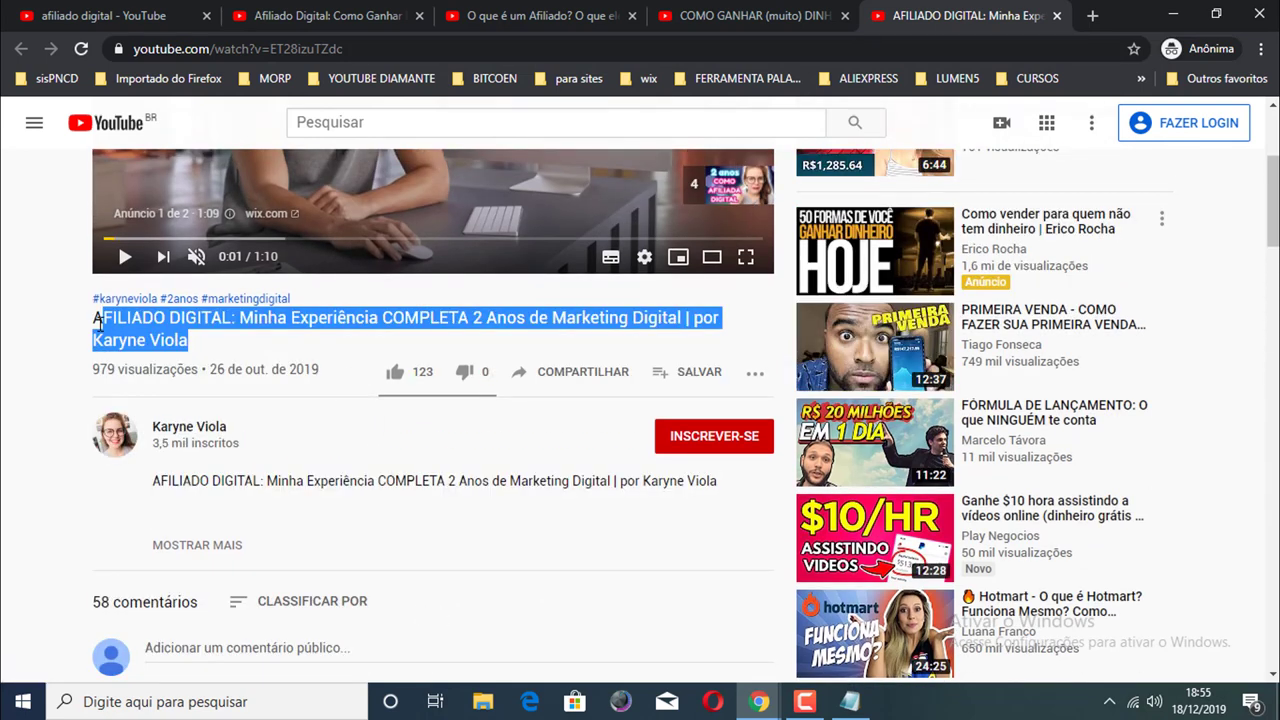
right_click(97, 322)
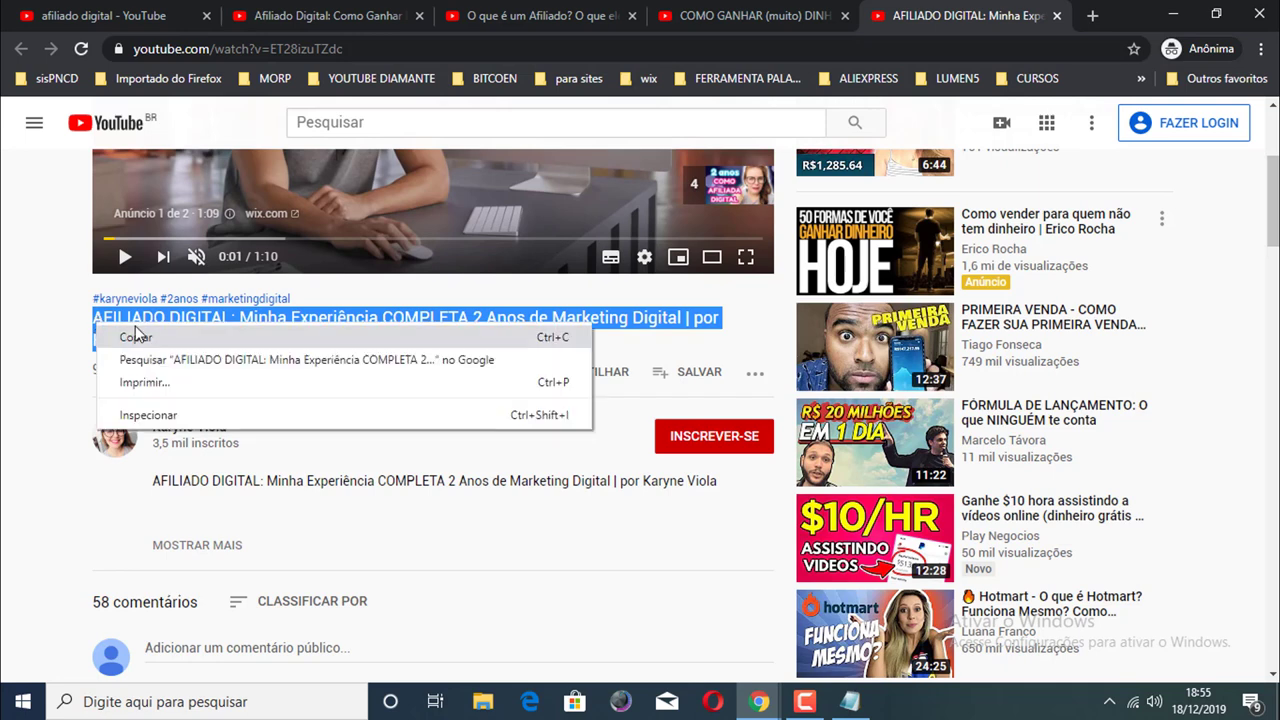
click(136, 337)
Step: Switch to Notepad, paste the copied title as the fourth line followed by a comma, and start a new line
click(850, 701)
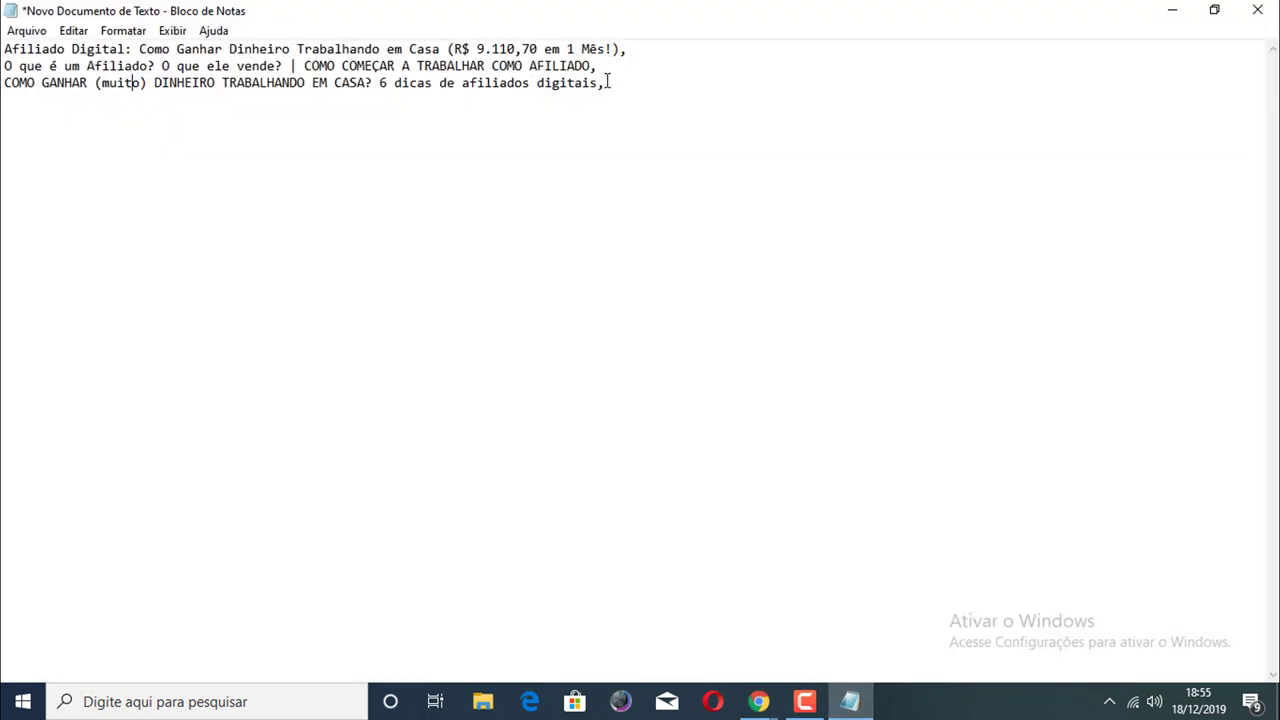
right_click(235, 117)
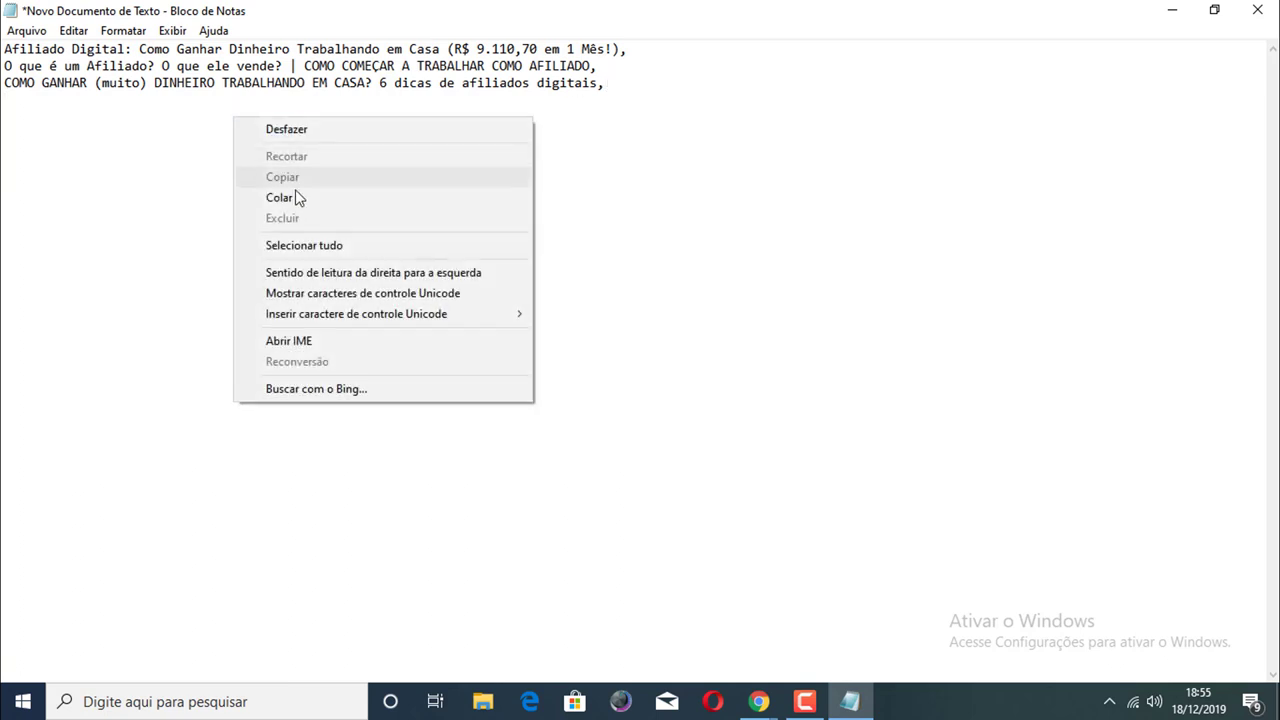
click(297, 197)
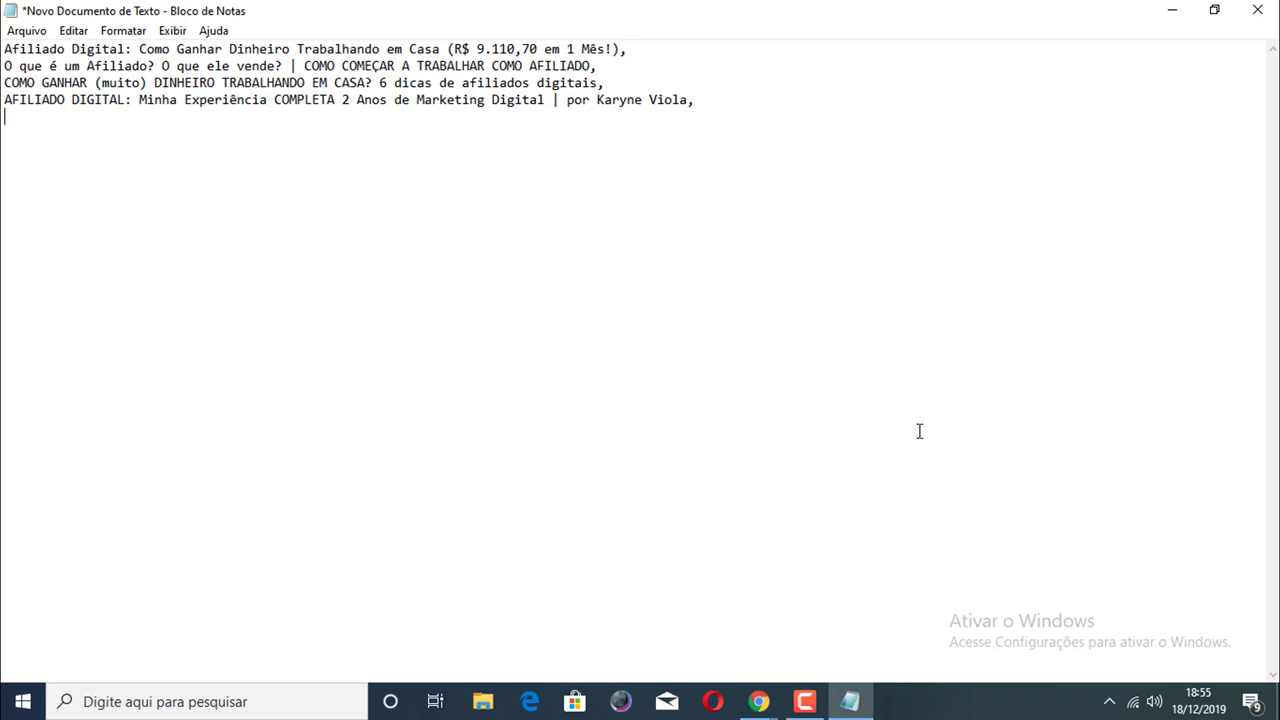
Step: Return to the search results in Chrome and open "Primeira VENDA COMO AFILIADO: como fazer? - Hotmart Tips #54" in a new tab
mouse_move(770, 695)
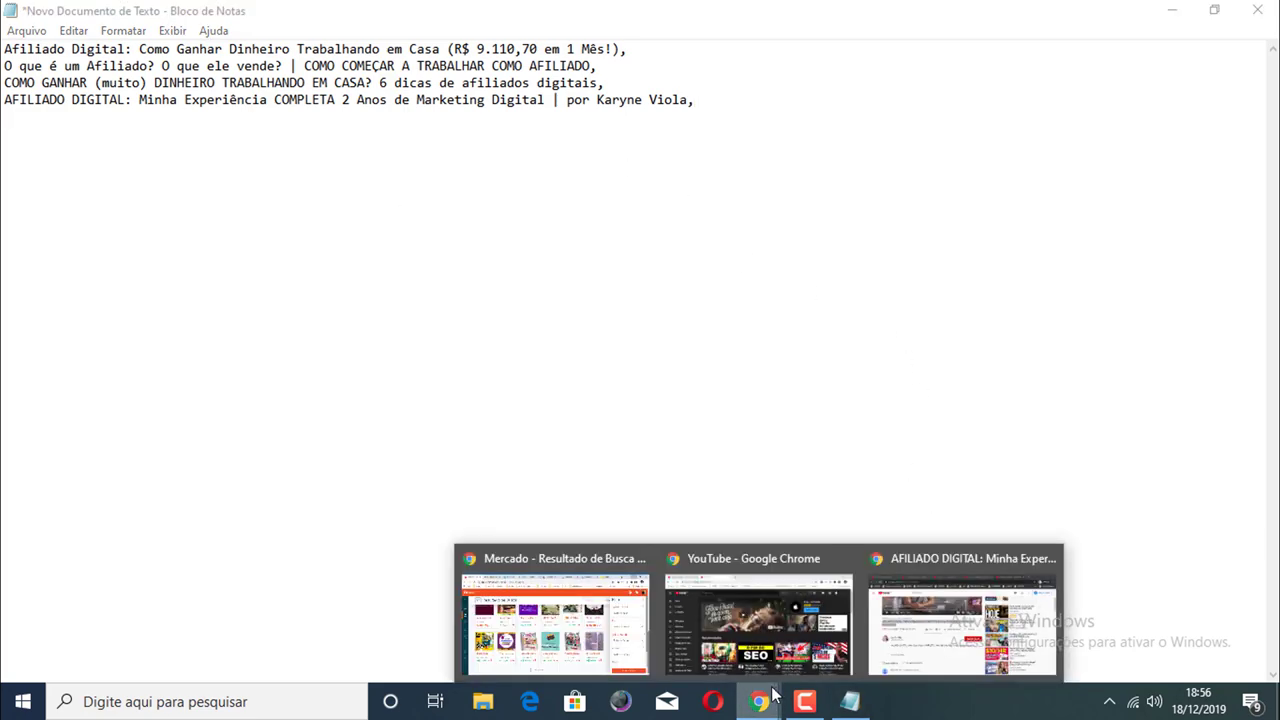
click(960, 610)
click(160, 10)
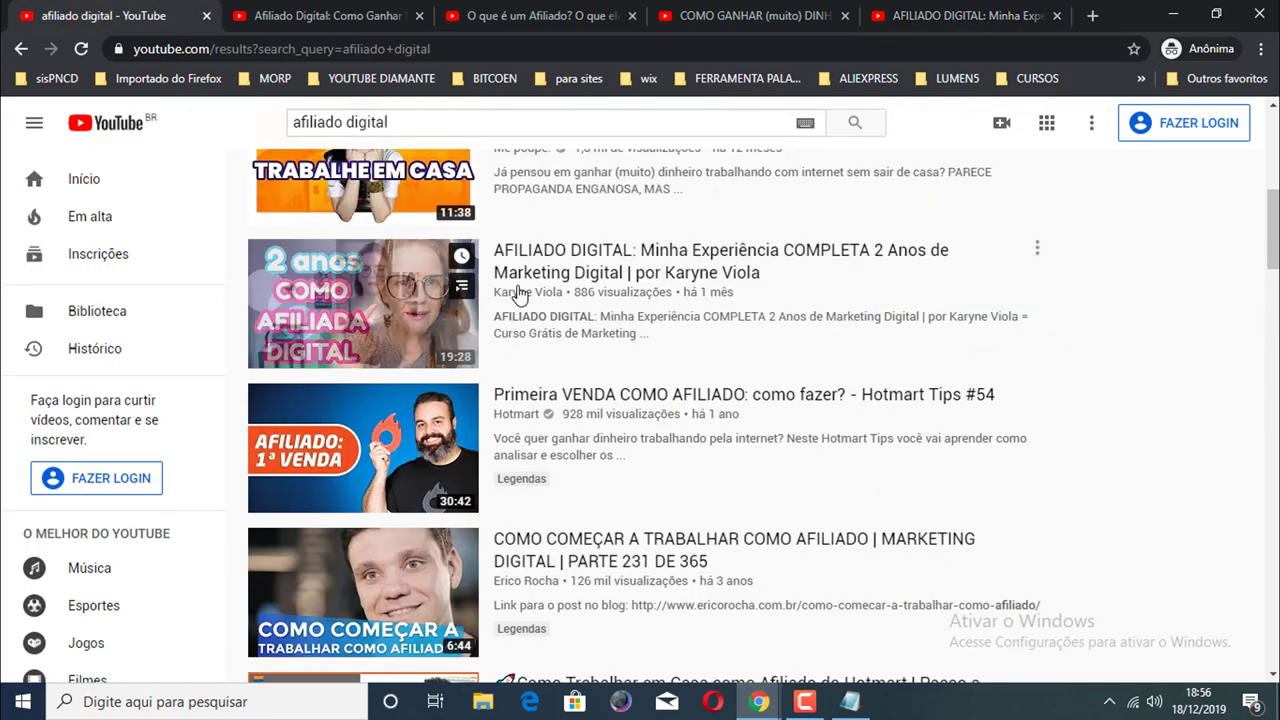
scroll(460, 320, down, 1)
scroll(405, 347, down, 1)
right_click(412, 330)
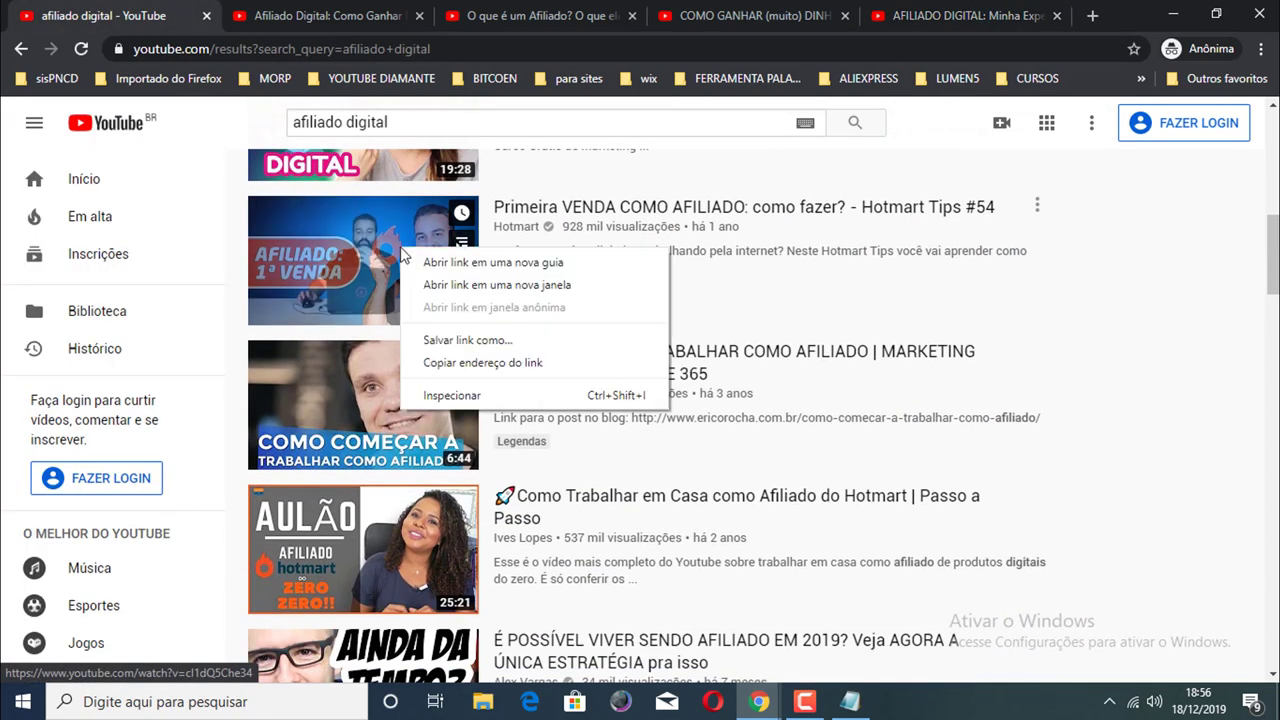
click(430, 338)
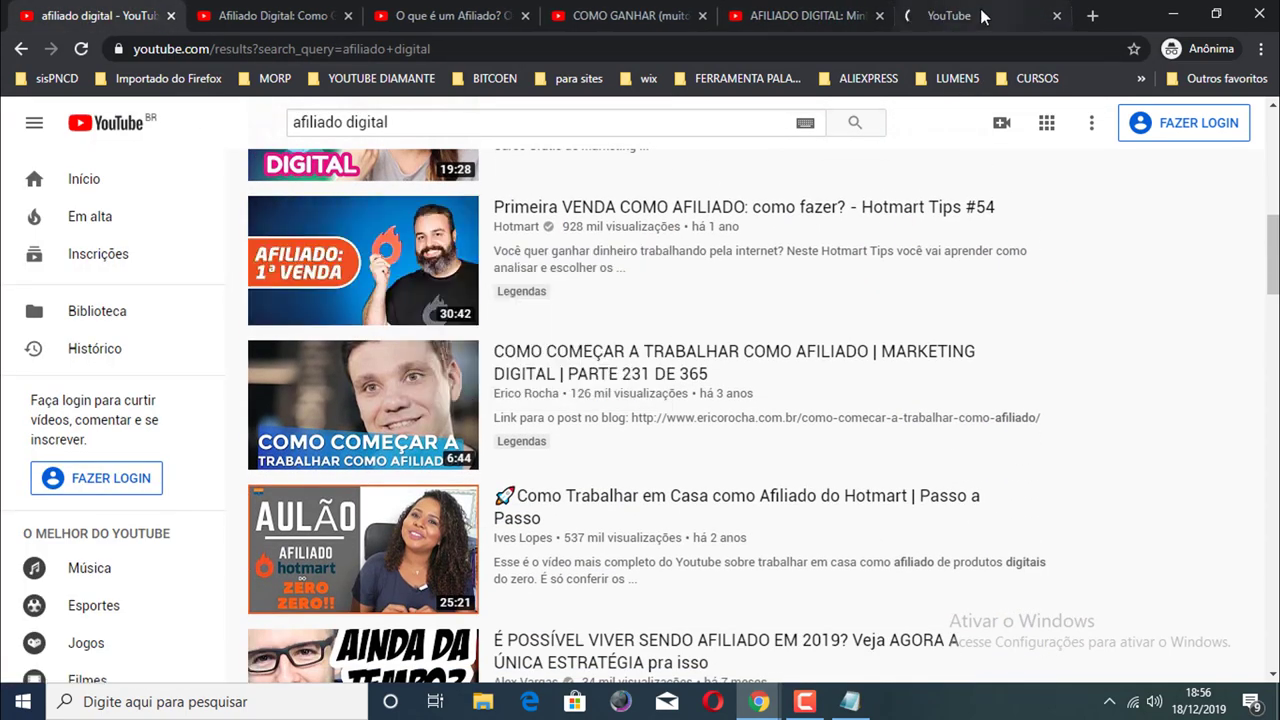
Step: Pause the video "Primeira VENDA COMO AFILIADO: como fazer? - Hotmart Tips #54" in its new tab and copy its full title
click(975, 15)
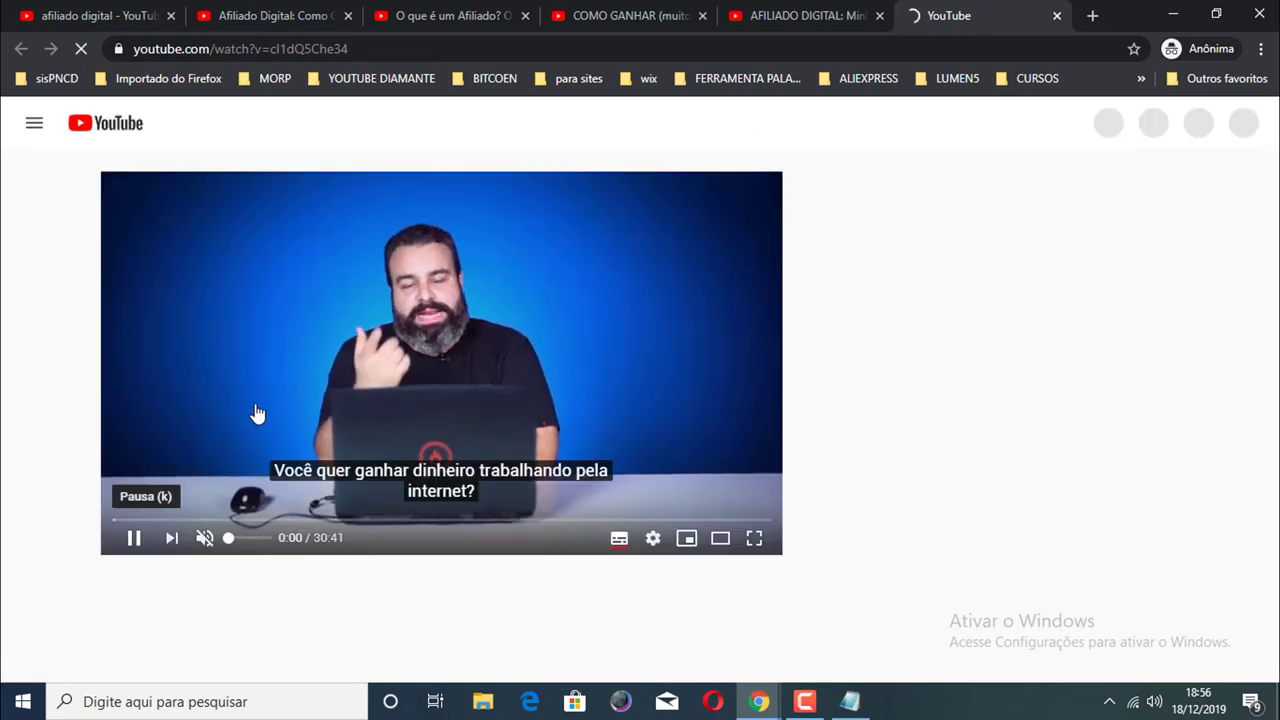
click(296, 321)
scroll(296, 321, down, 4)
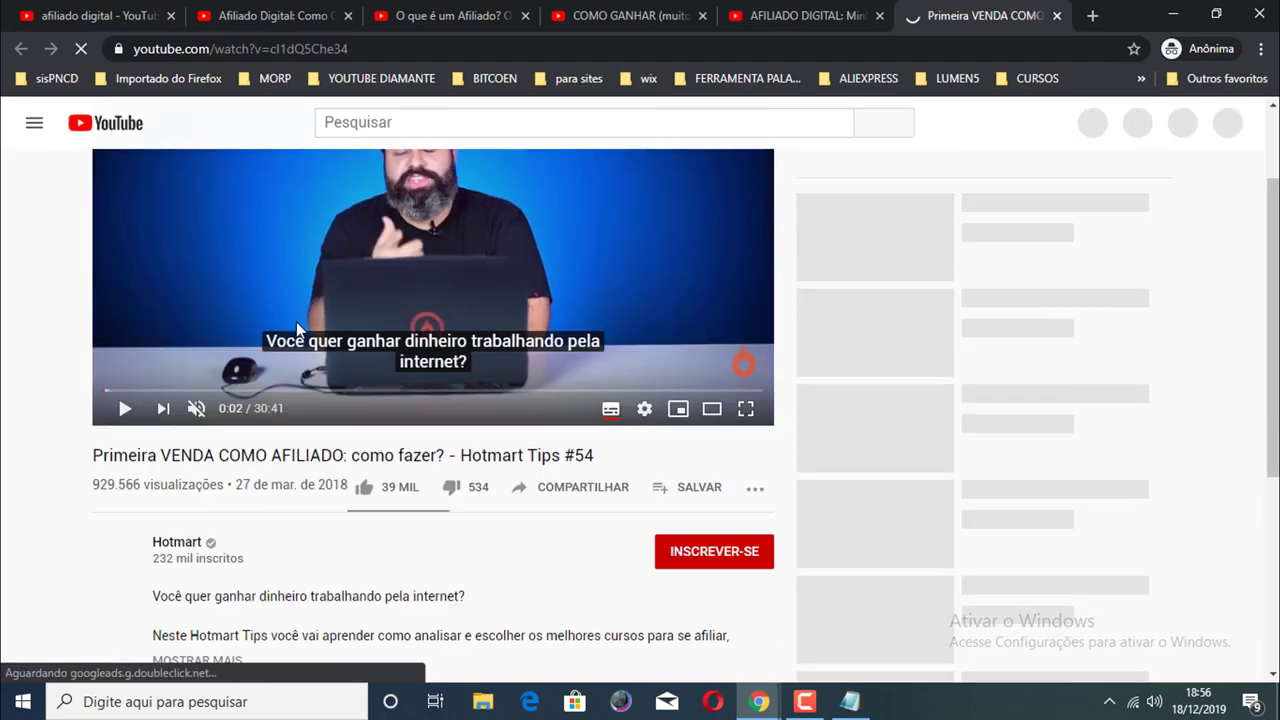
drag(600, 212, 93, 208)
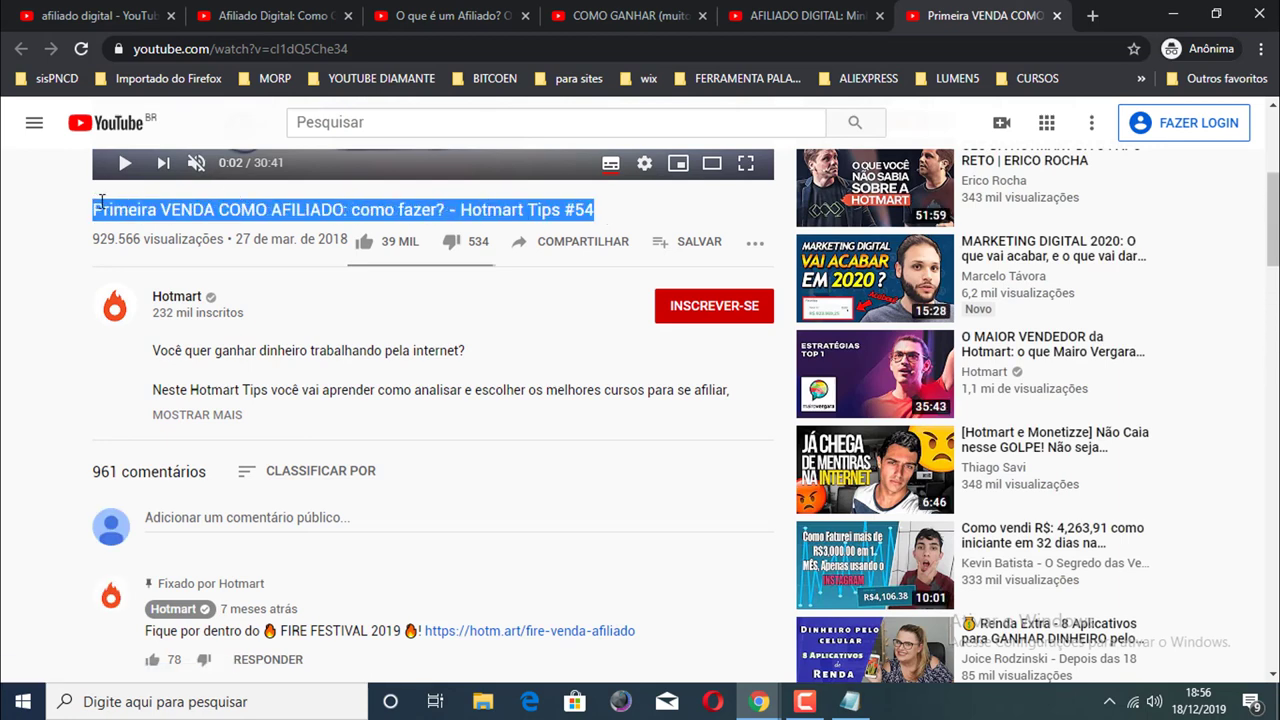
right_click(100, 205)
click(135, 213)
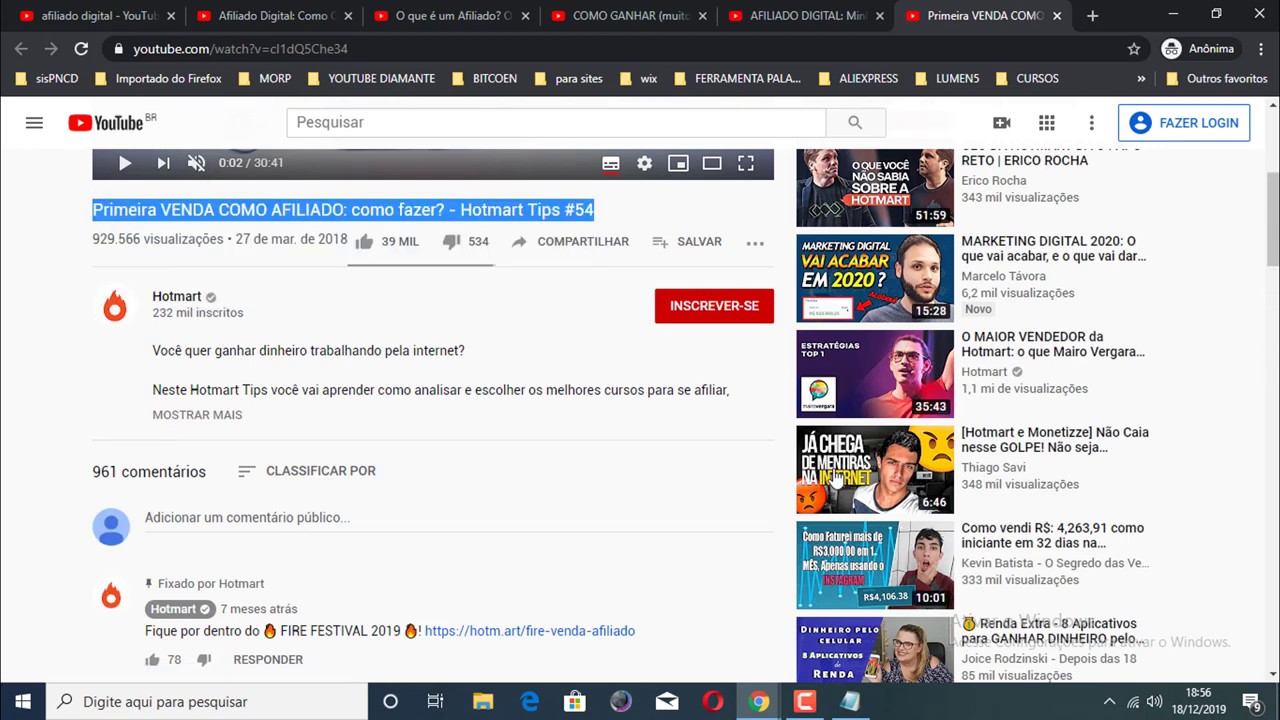
Step: Switch to Notepad and paste the copied title as the fifth line, followed by a comma
click(850, 701)
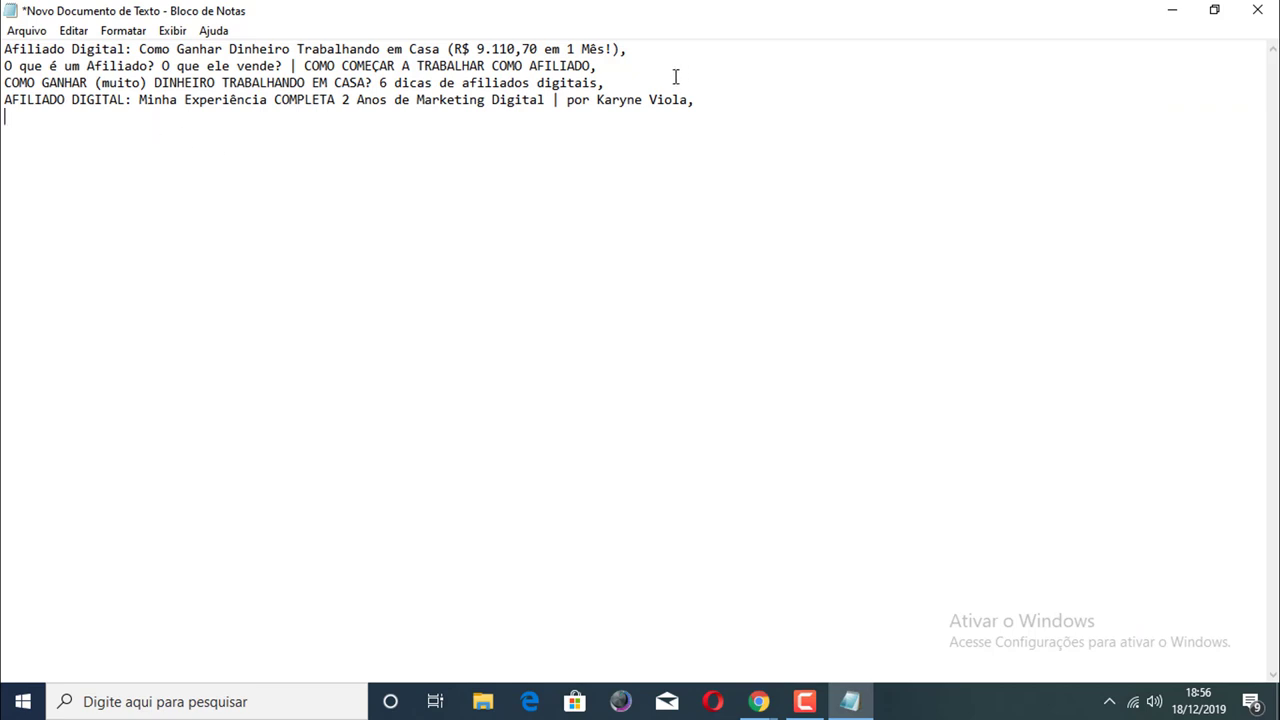
right_click(229, 128)
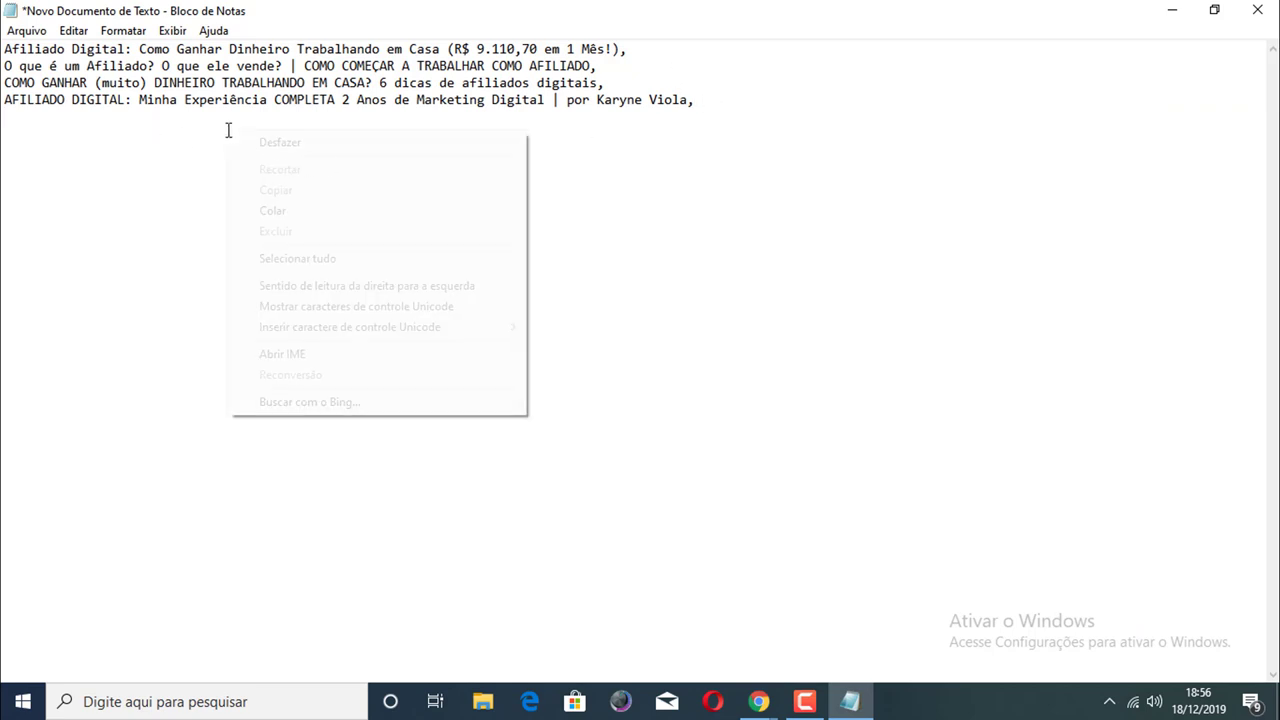
click(288, 212)
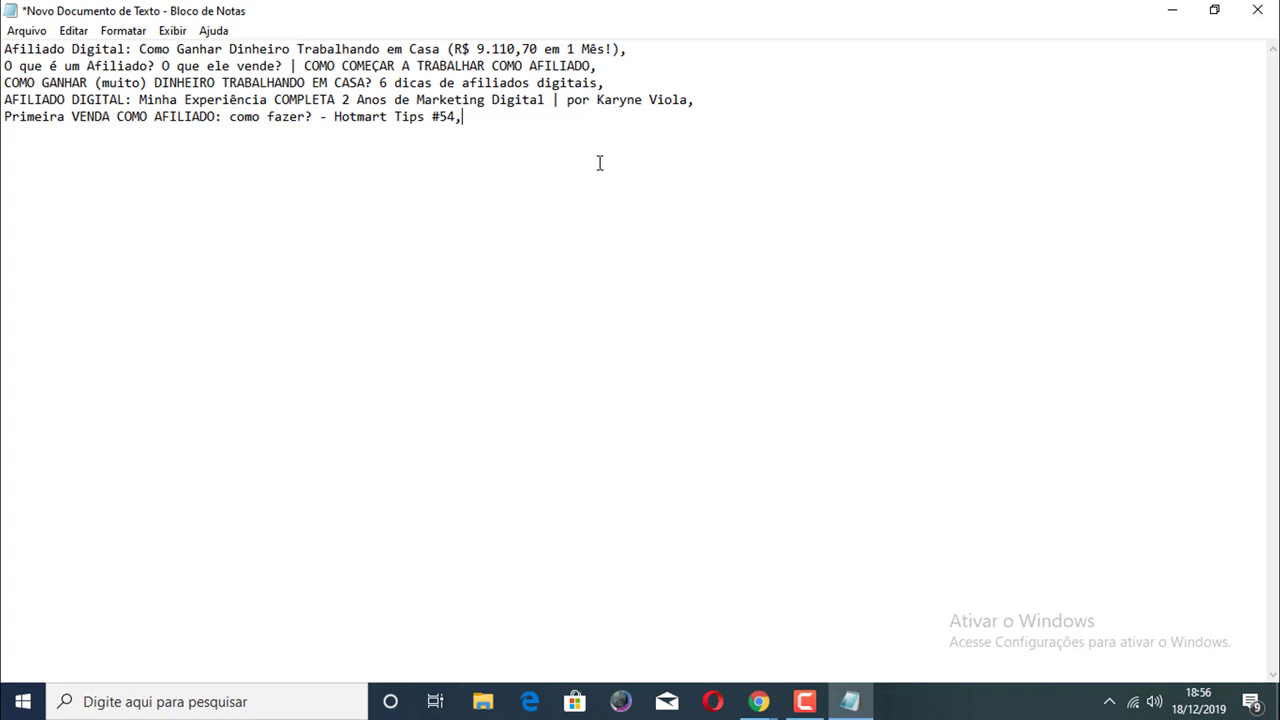
Step: Select all five comma-separated video titles in the Notepad list and copy them
drag(157, 134, 3, 55)
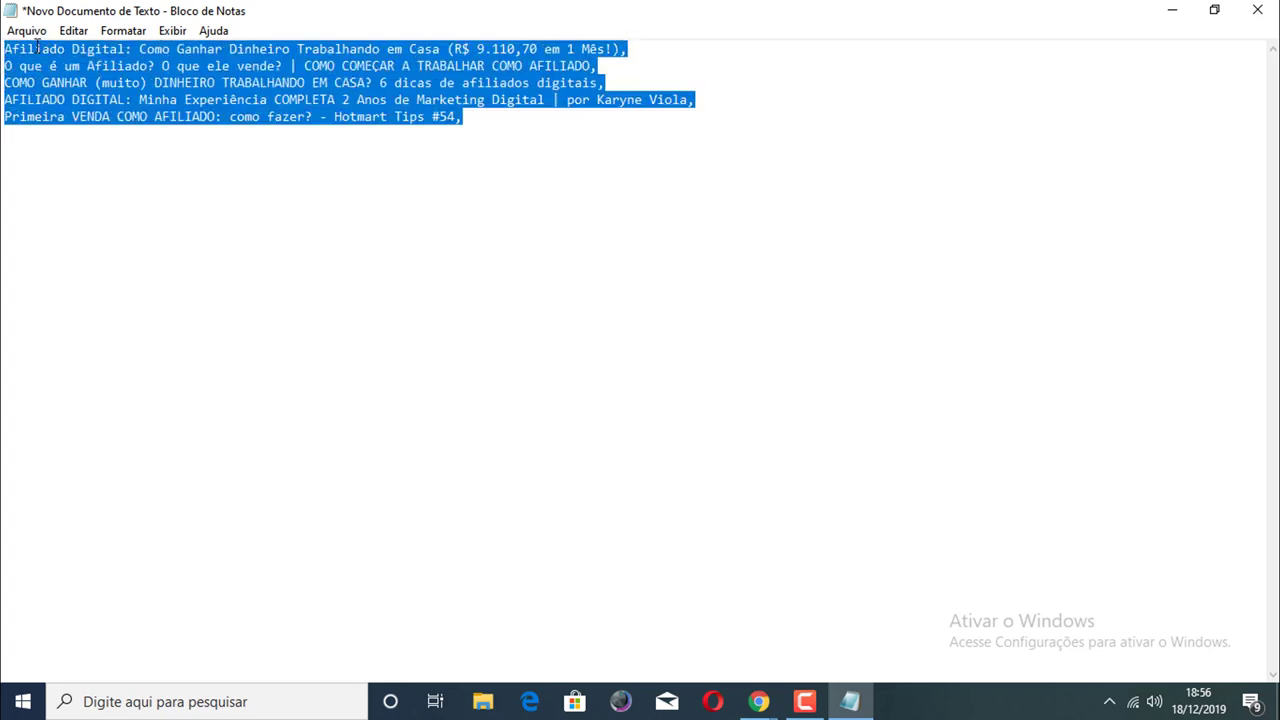
right_click(37, 47)
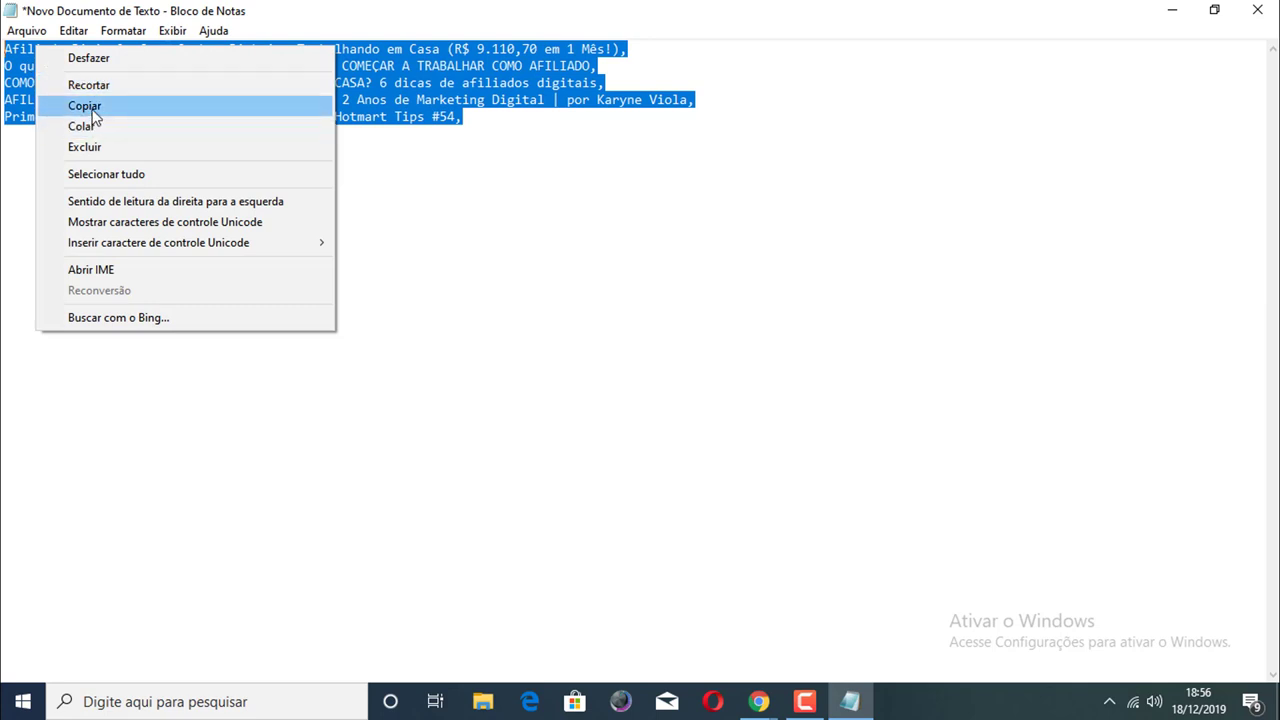
click(84, 106)
click(806, 701)
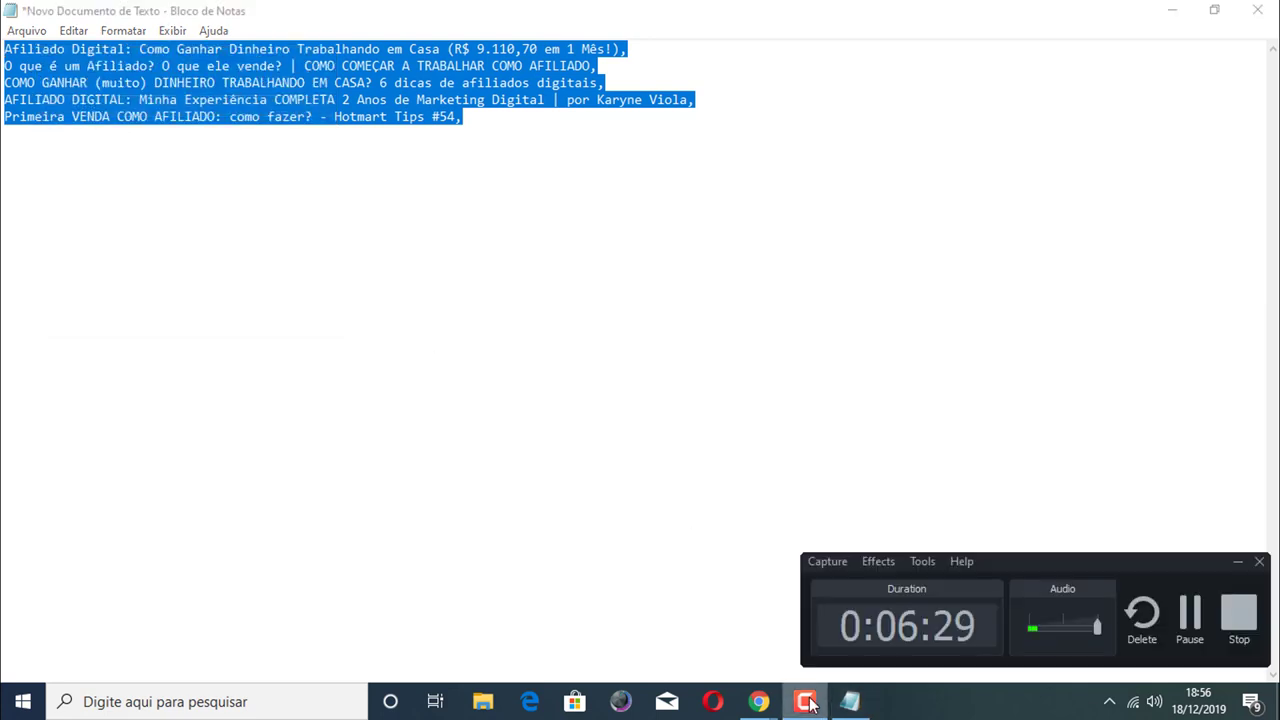
click(1190, 628)
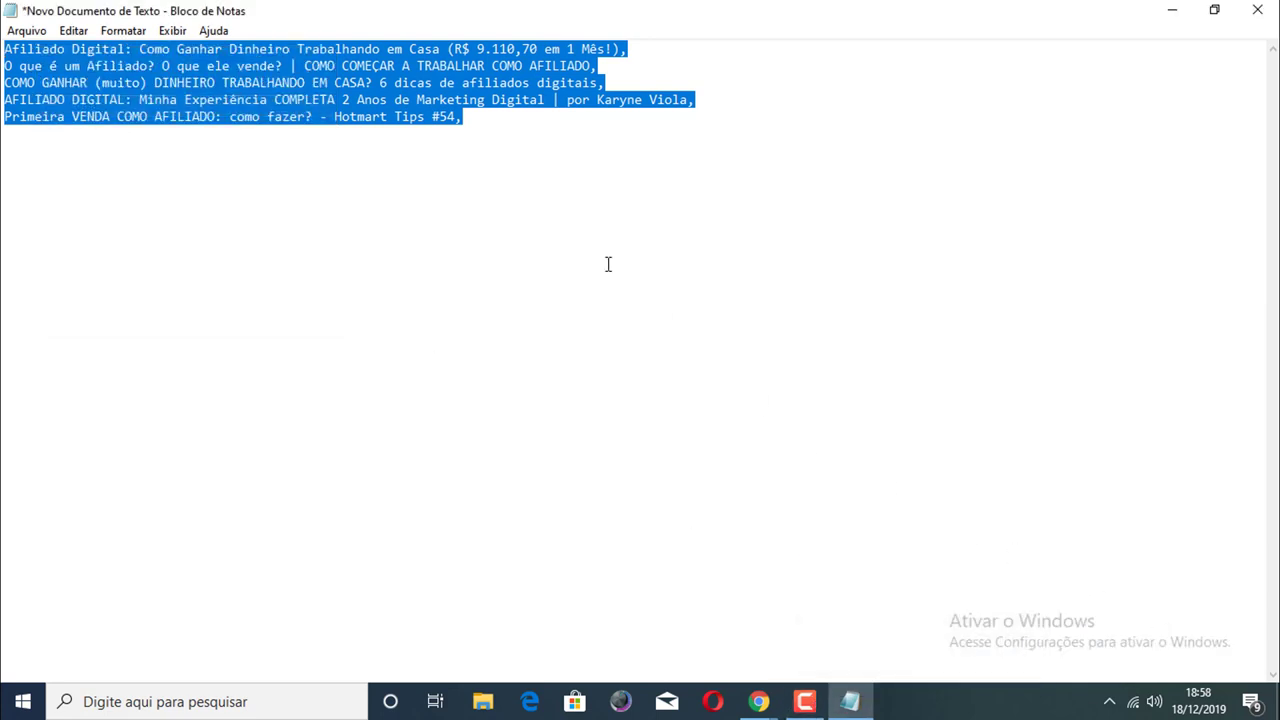
right_click(432, 76)
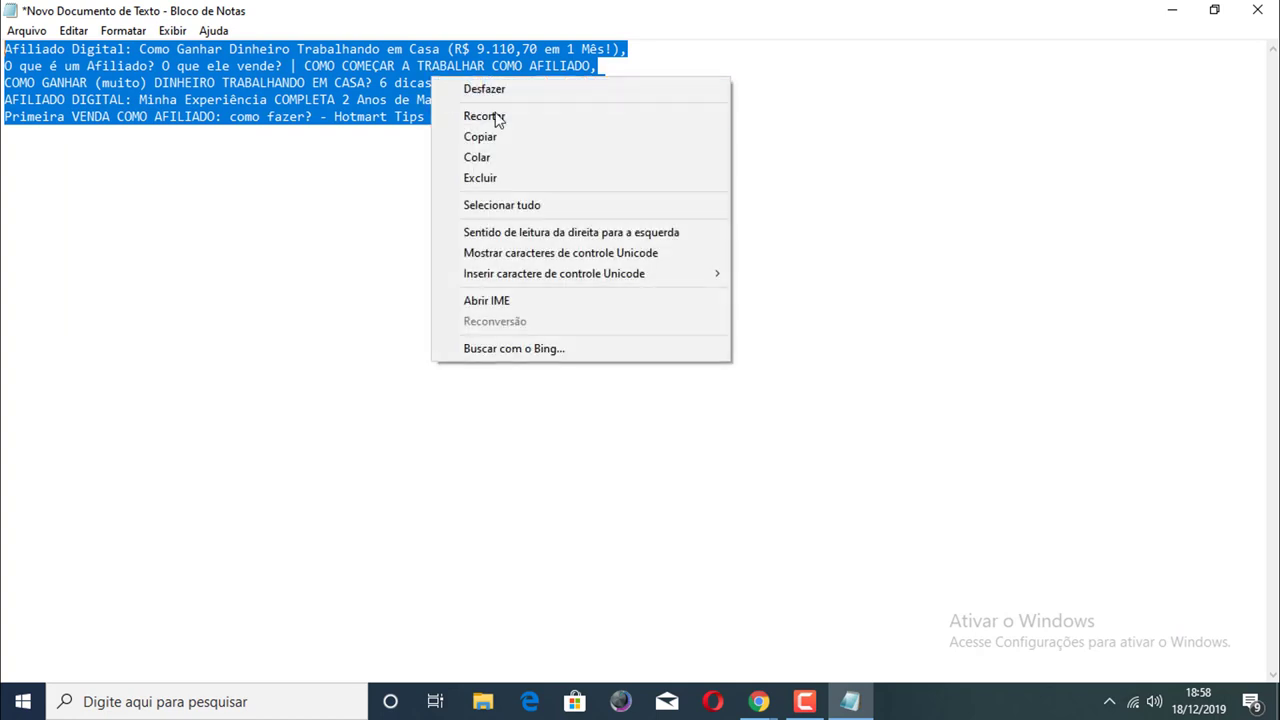
click(495, 138)
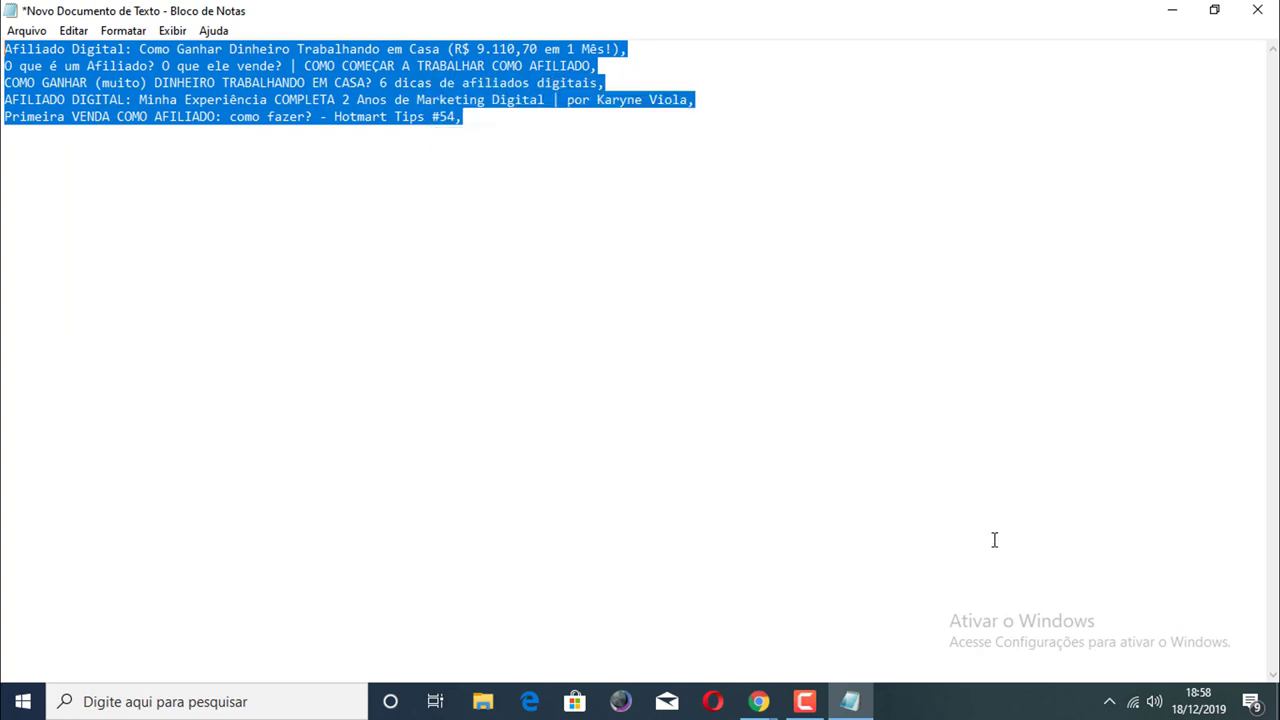
click(803, 703)
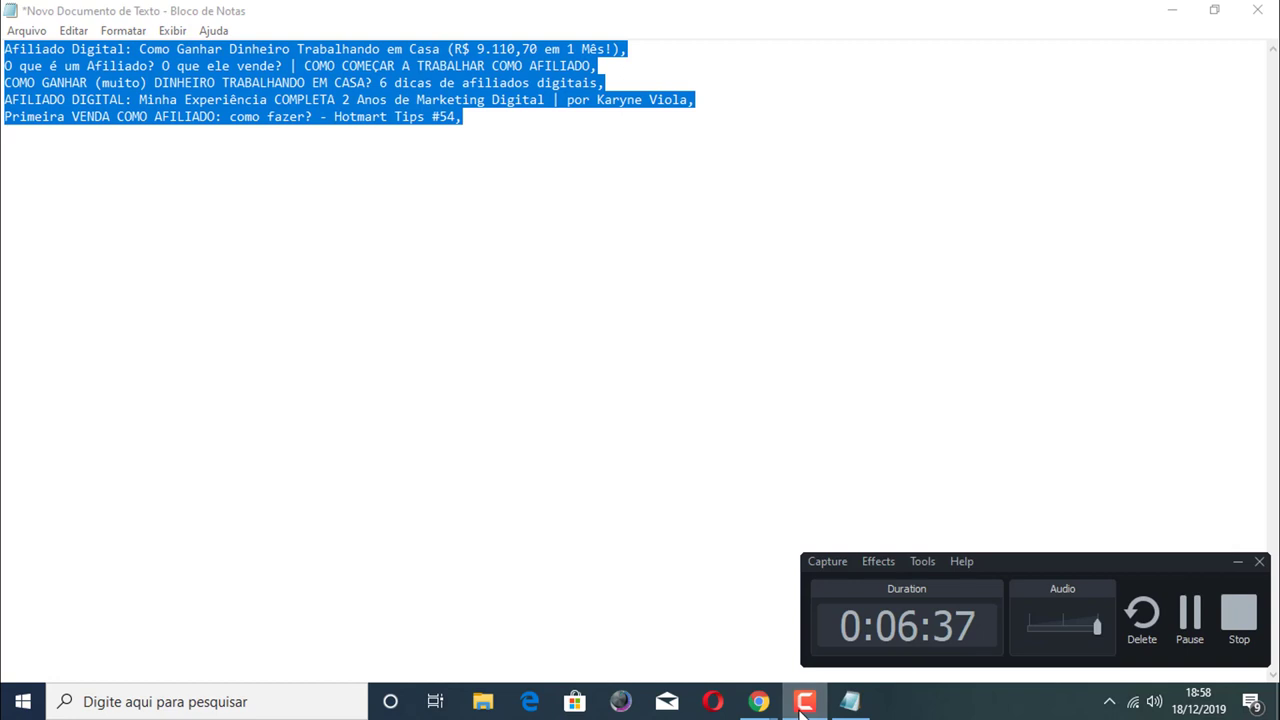
click(803, 703)
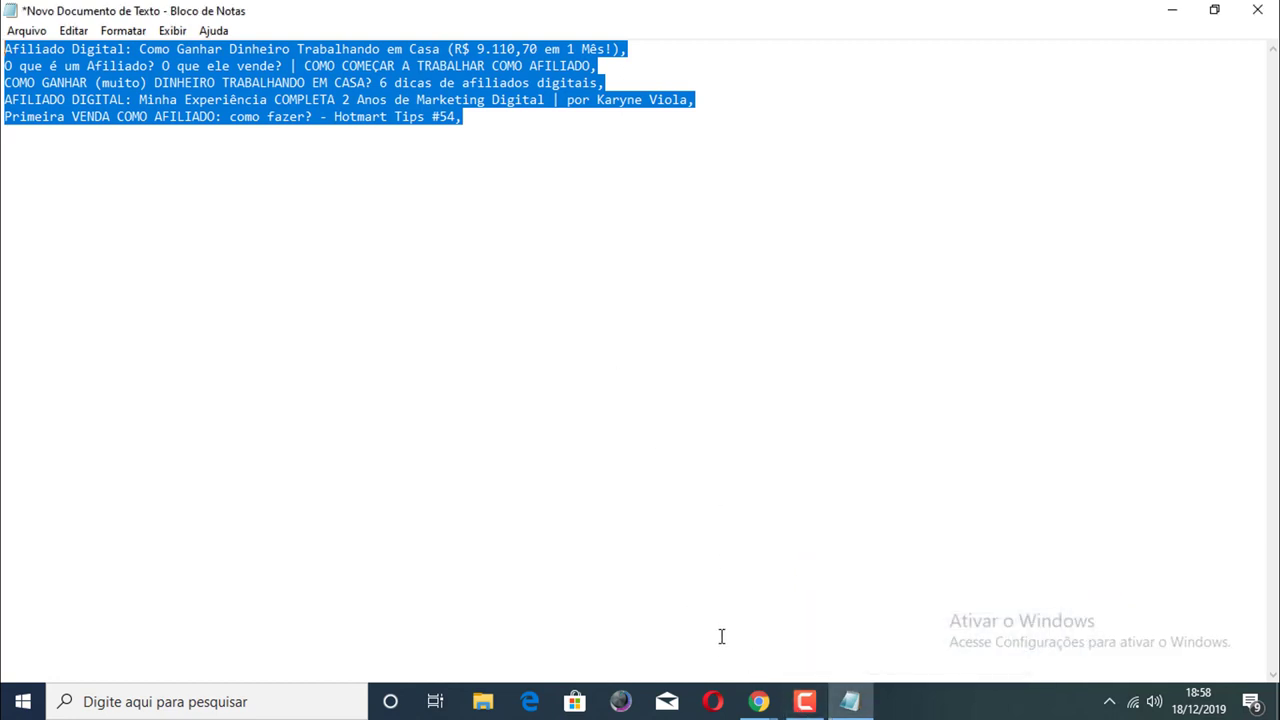
click(762, 700)
mouse_move(936, 632)
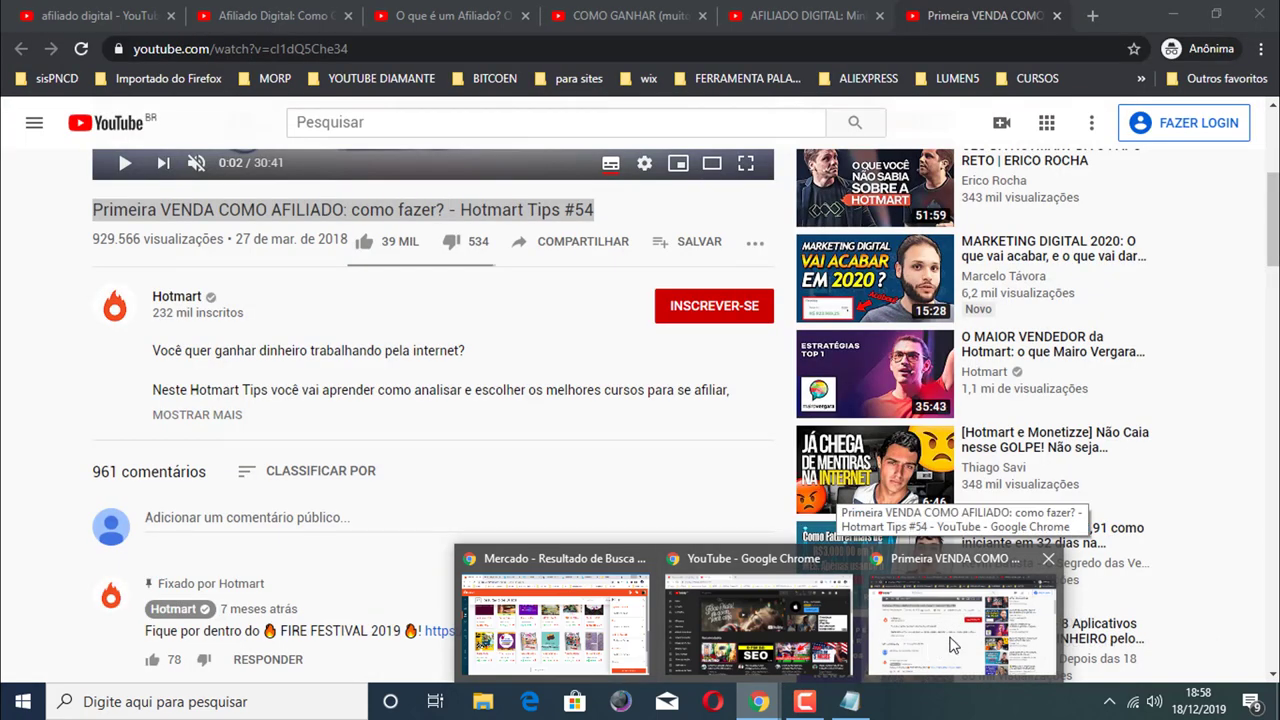
click(951, 645)
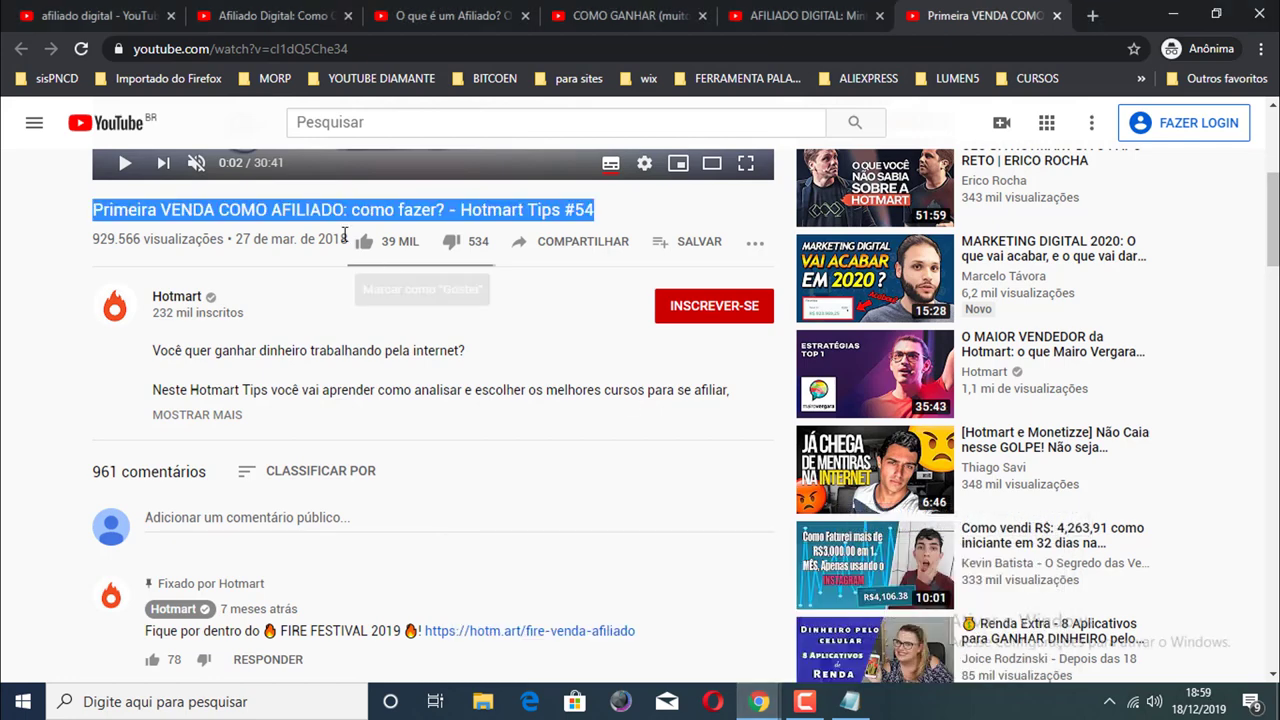
click(110, 15)
click(270, 12)
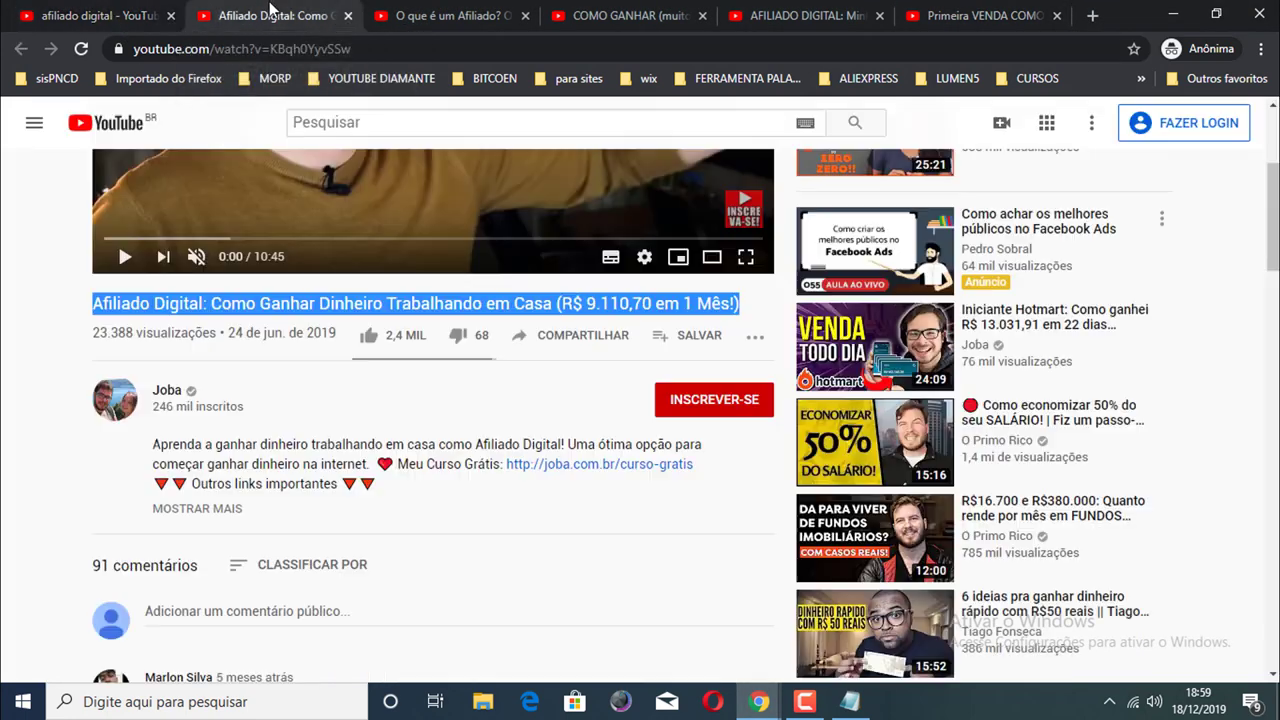
Step: Switch to the signed-in Chrome window and bring up the video upload form in YouTube Studio
click(778, 700)
click(800, 665)
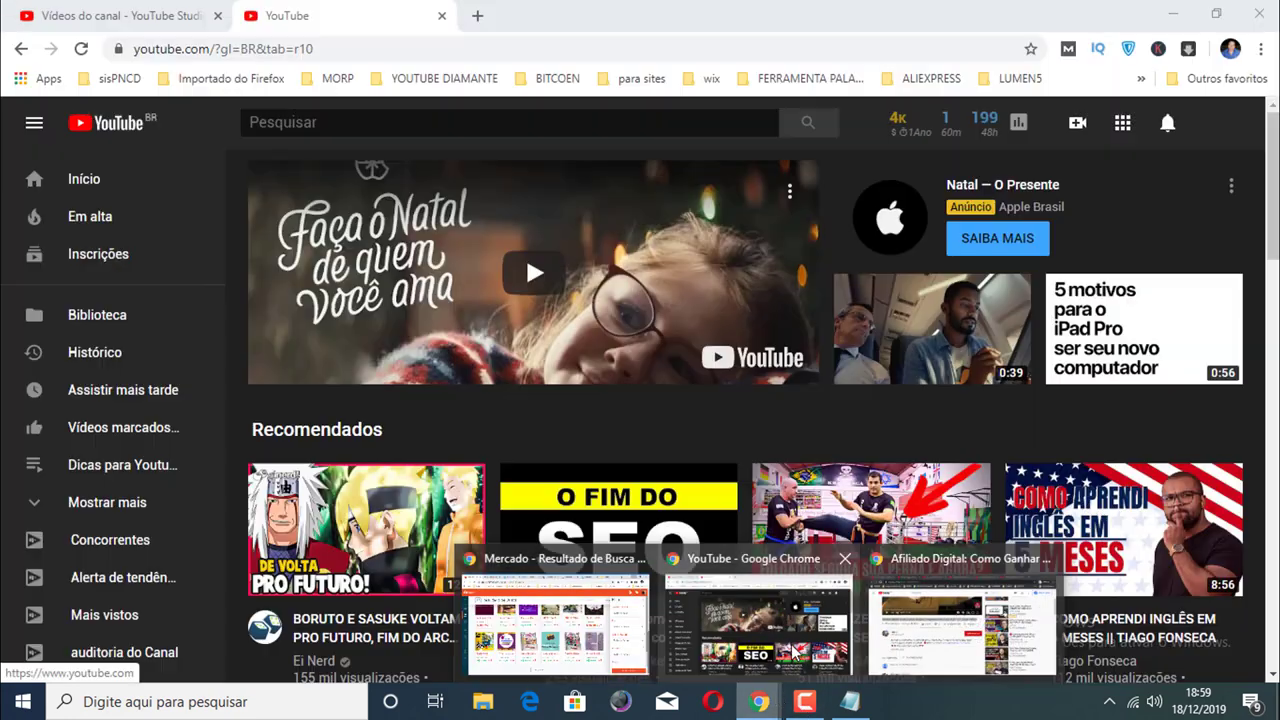
click(122, 12)
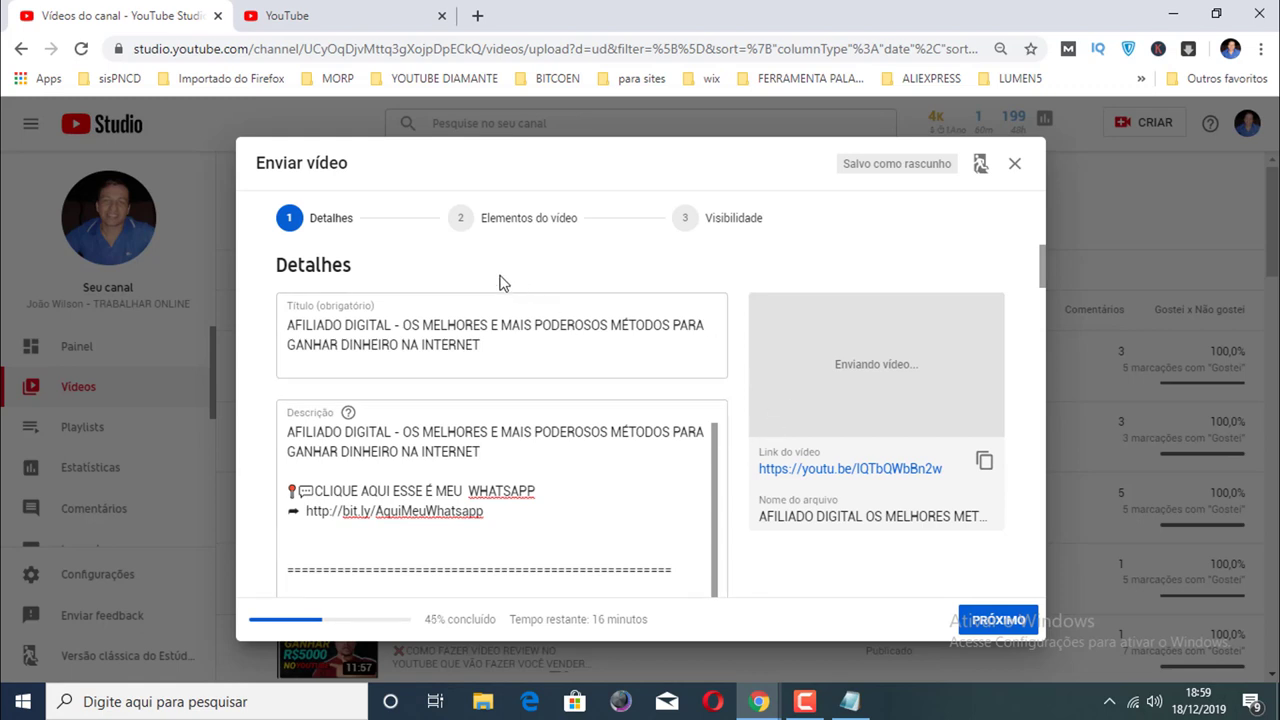
Step: Paste the copied list of video titles into the upload form's Tags field, after the existing tags
scroll(557, 408, down, 5)
scroll(563, 416, down, 10)
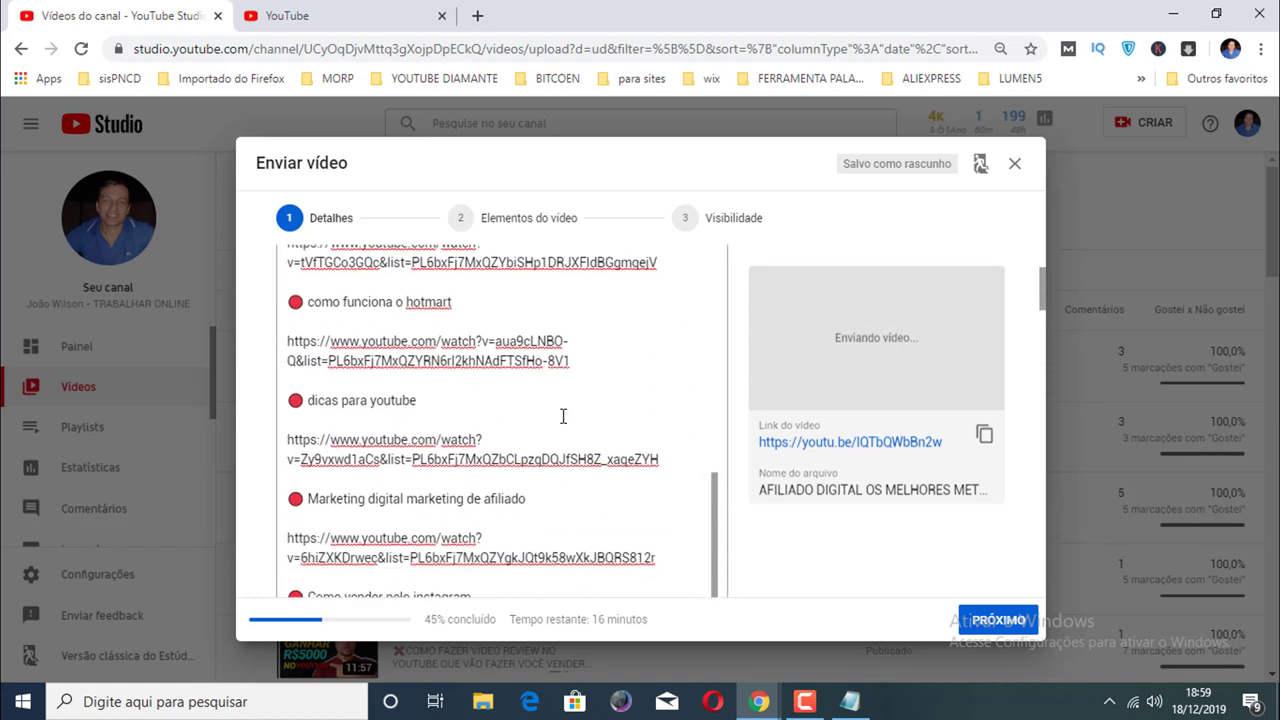
scroll(563, 416, up, 12)
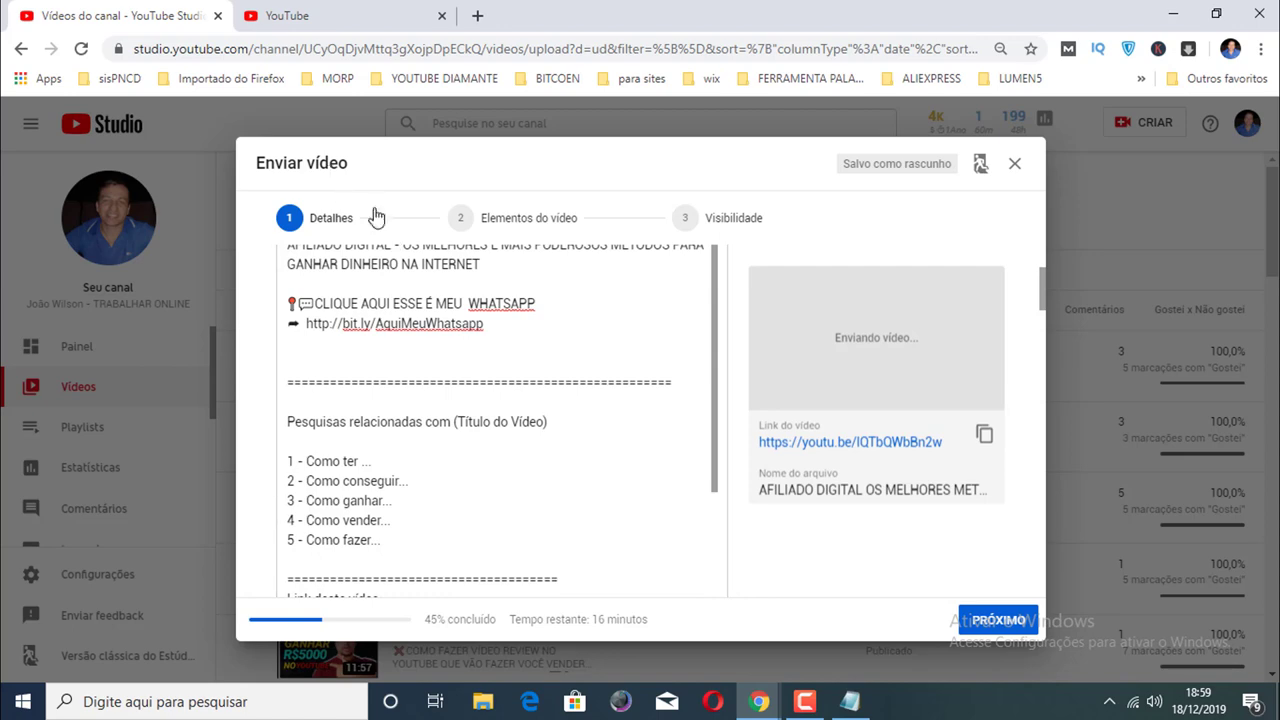
scroll(630, 355, down, 8)
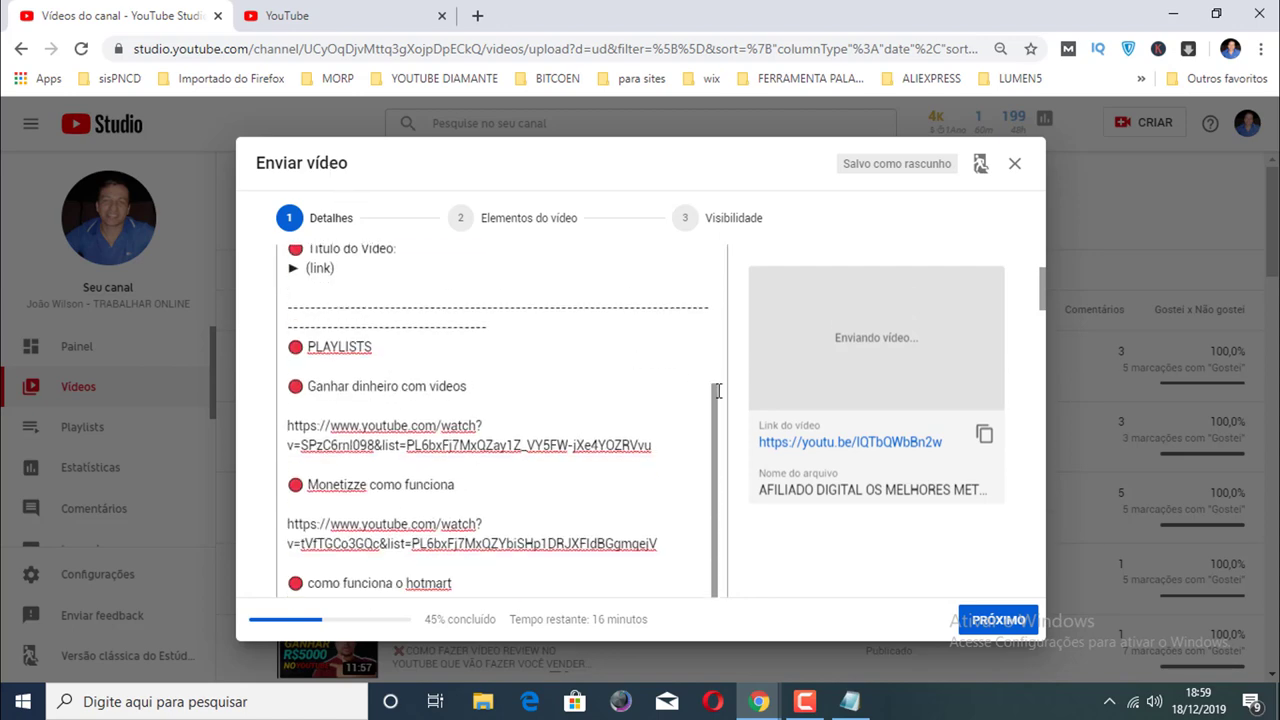
scroll(737, 466, down, 10)
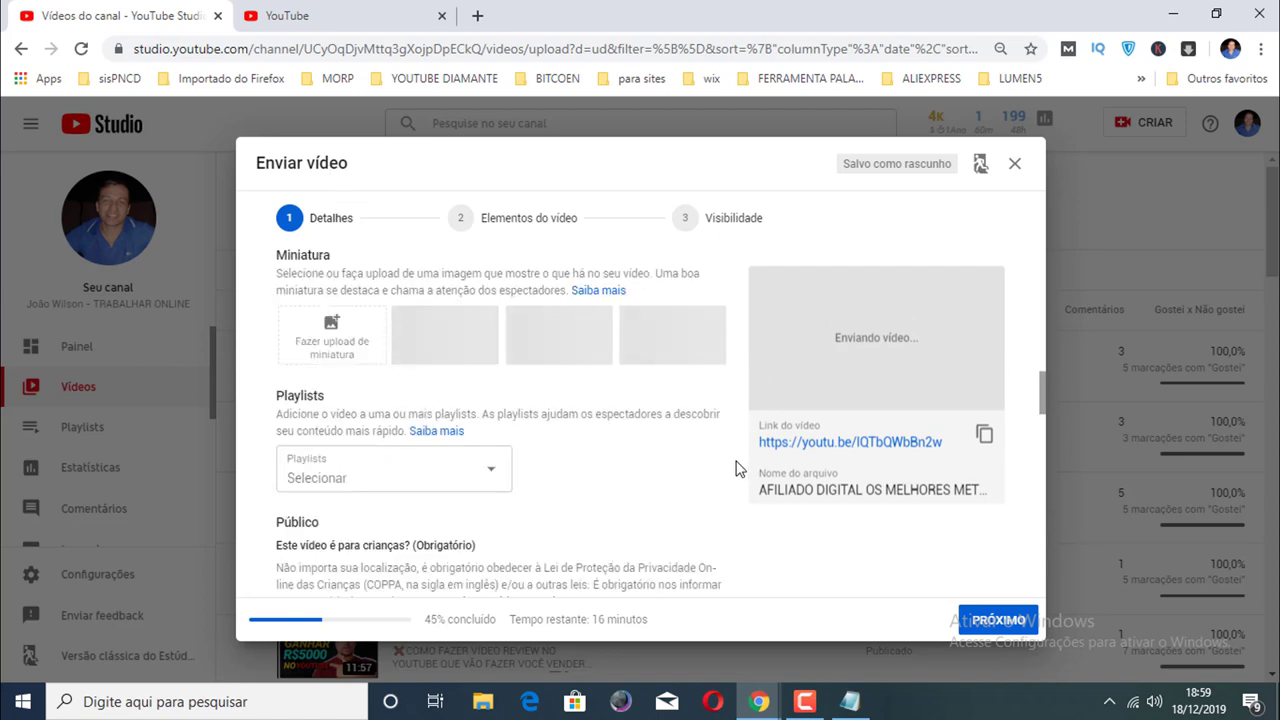
scroll(737, 466, down, 10)
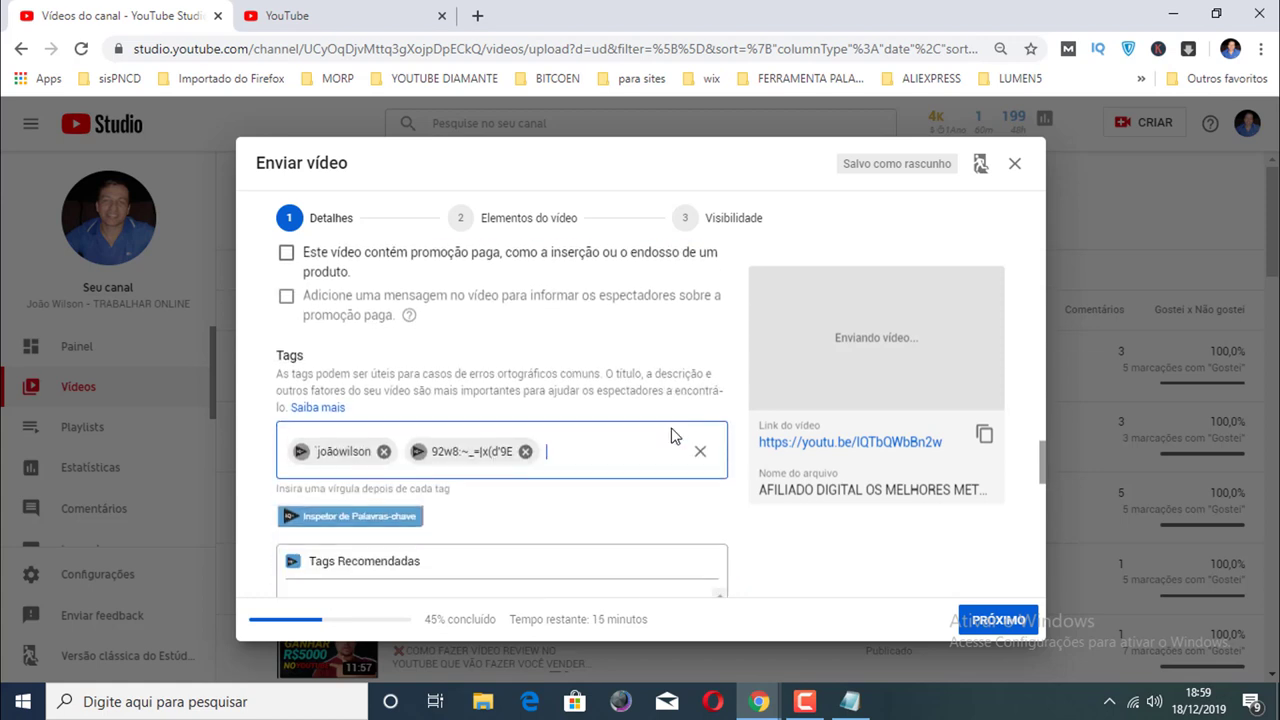
scroll(672, 436, down, 1)
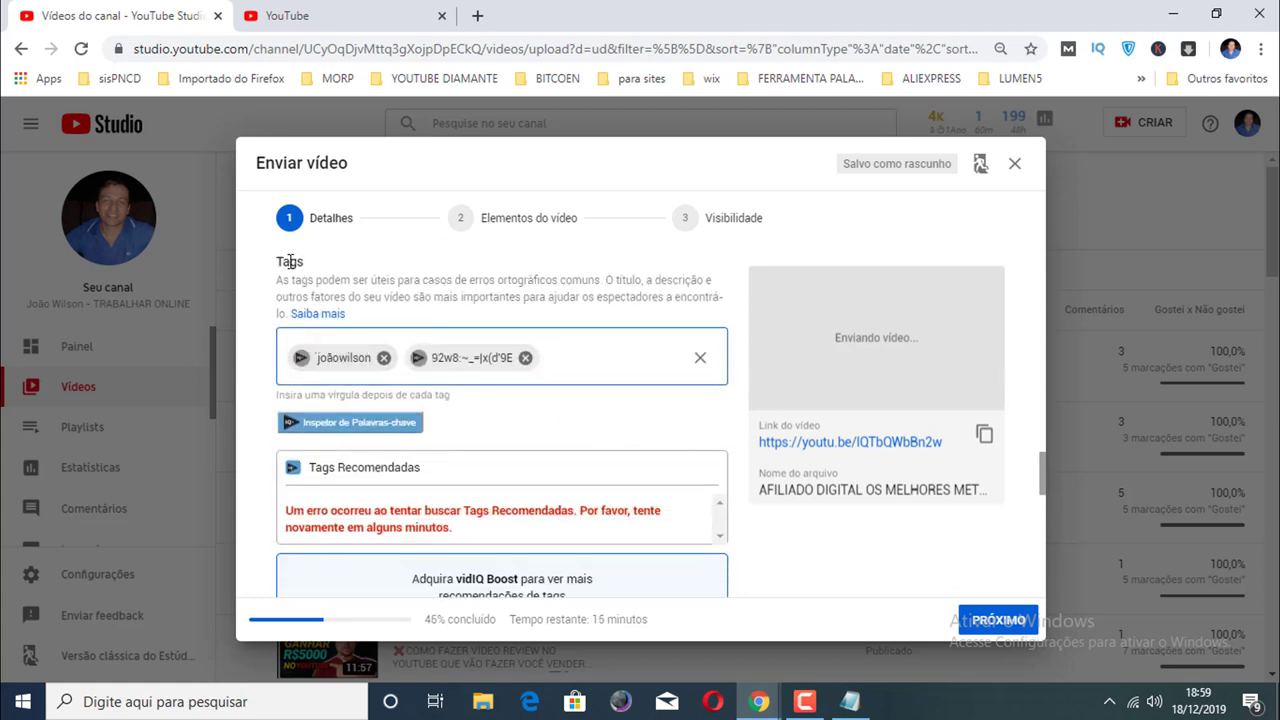
right_click(562, 354)
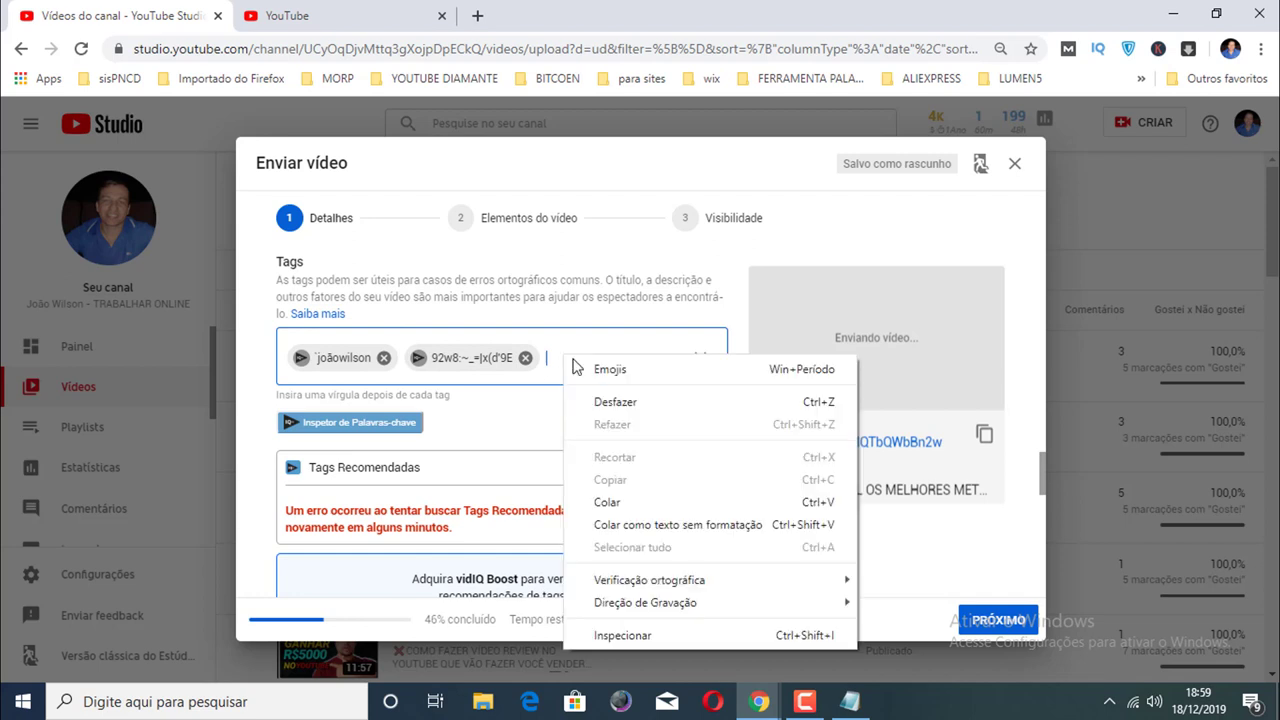
click(612, 502)
Step: Review the newly added title tags and the upload form's audience, playlist, thumbnail and description sections above them
scroll(612, 407, down, 1)
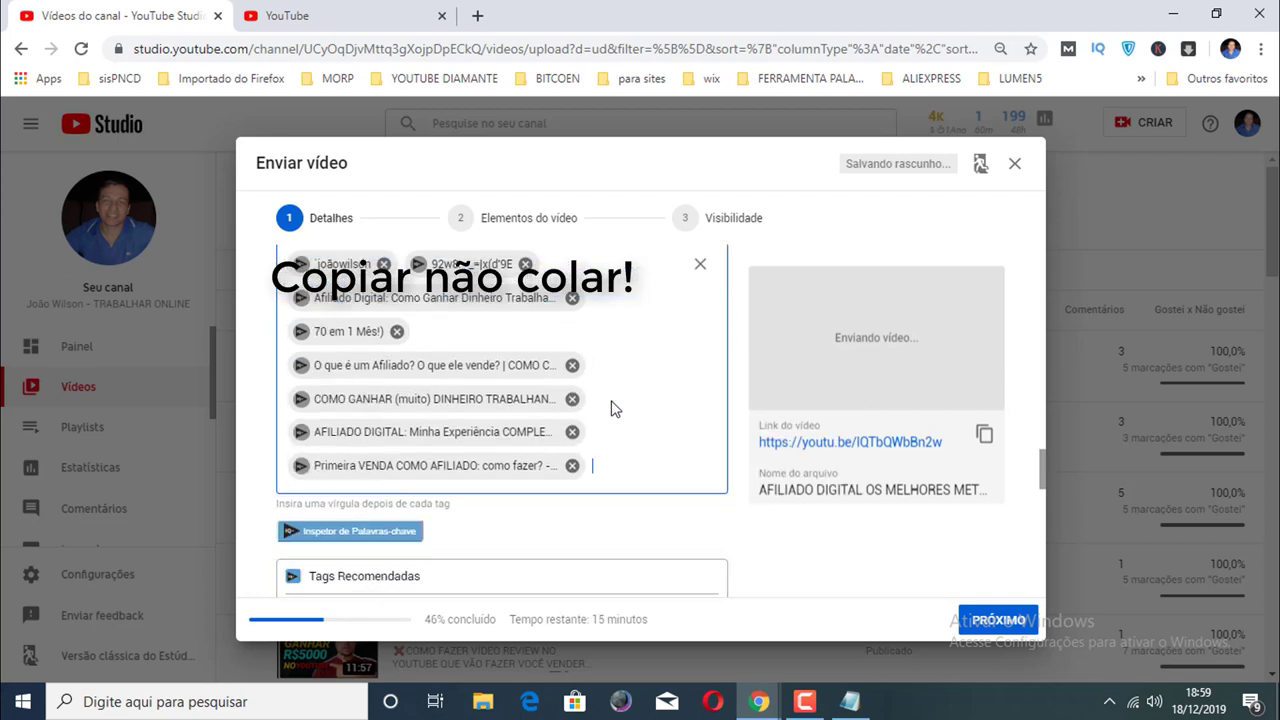
scroll(618, 408, down, 1)
scroll(620, 408, up, 2)
scroll(620, 407, up, 1)
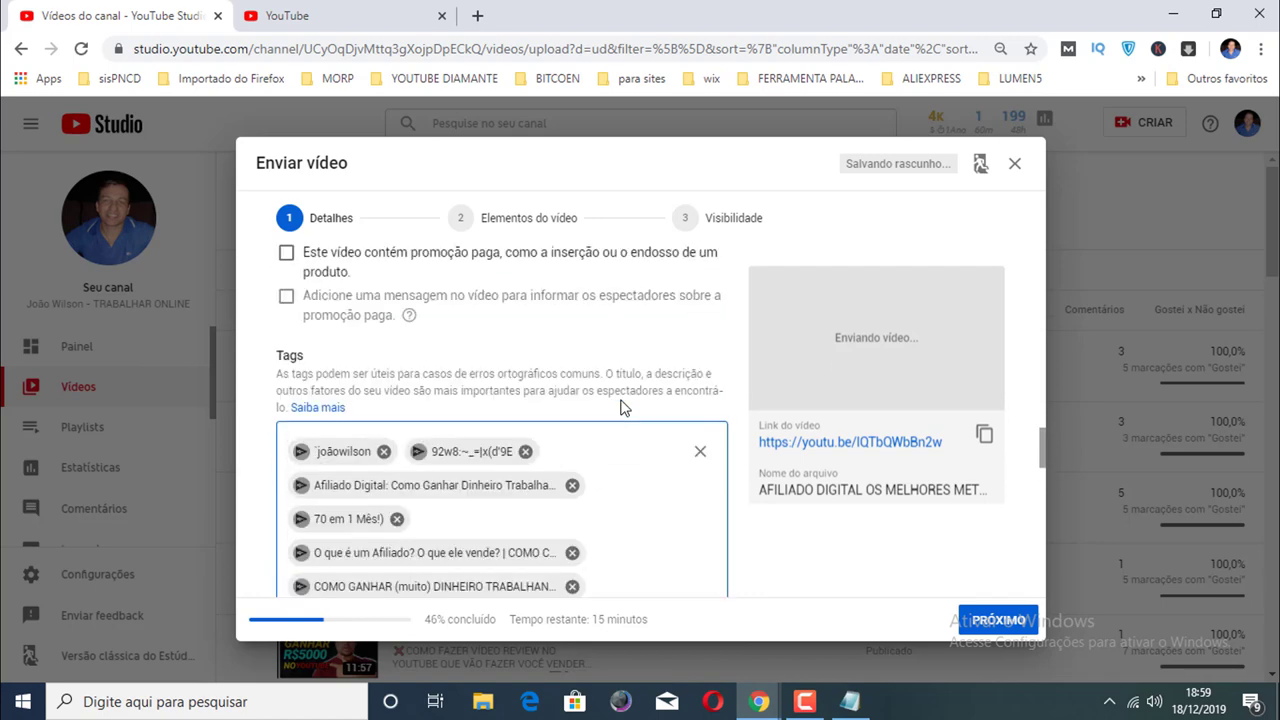
scroll(622, 407, down, 2)
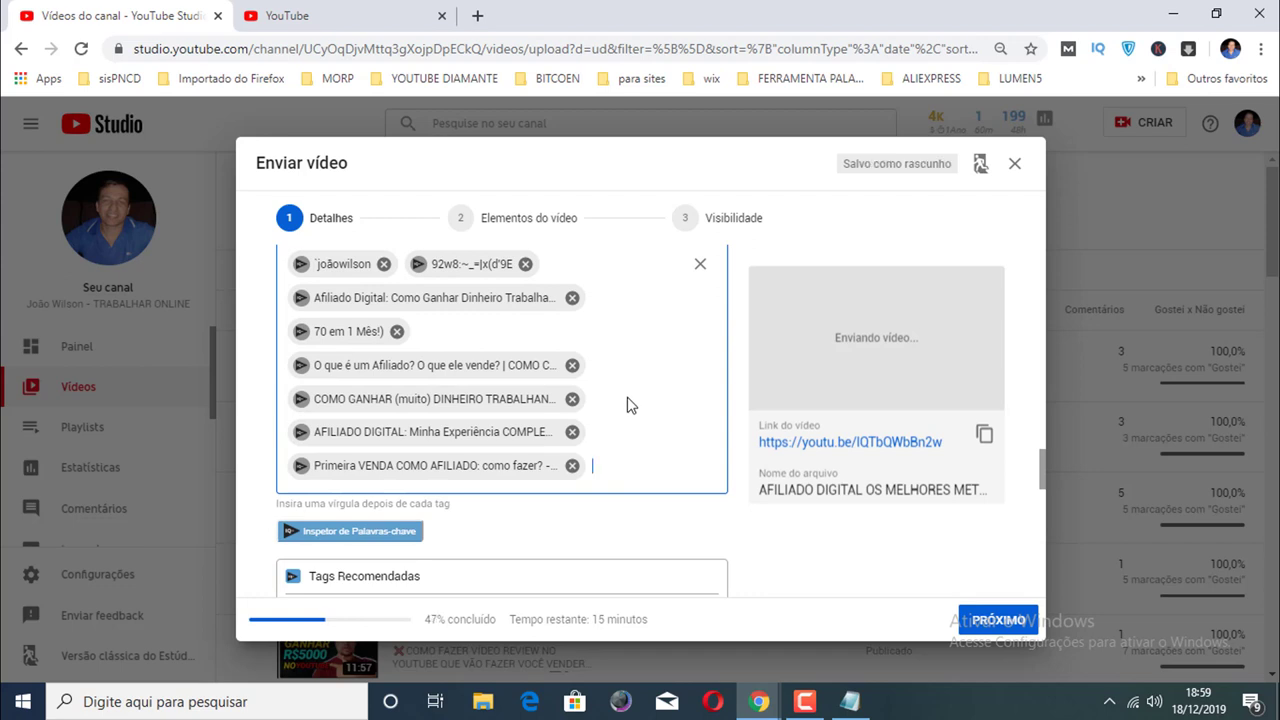
scroll(682, 390, up, 2)
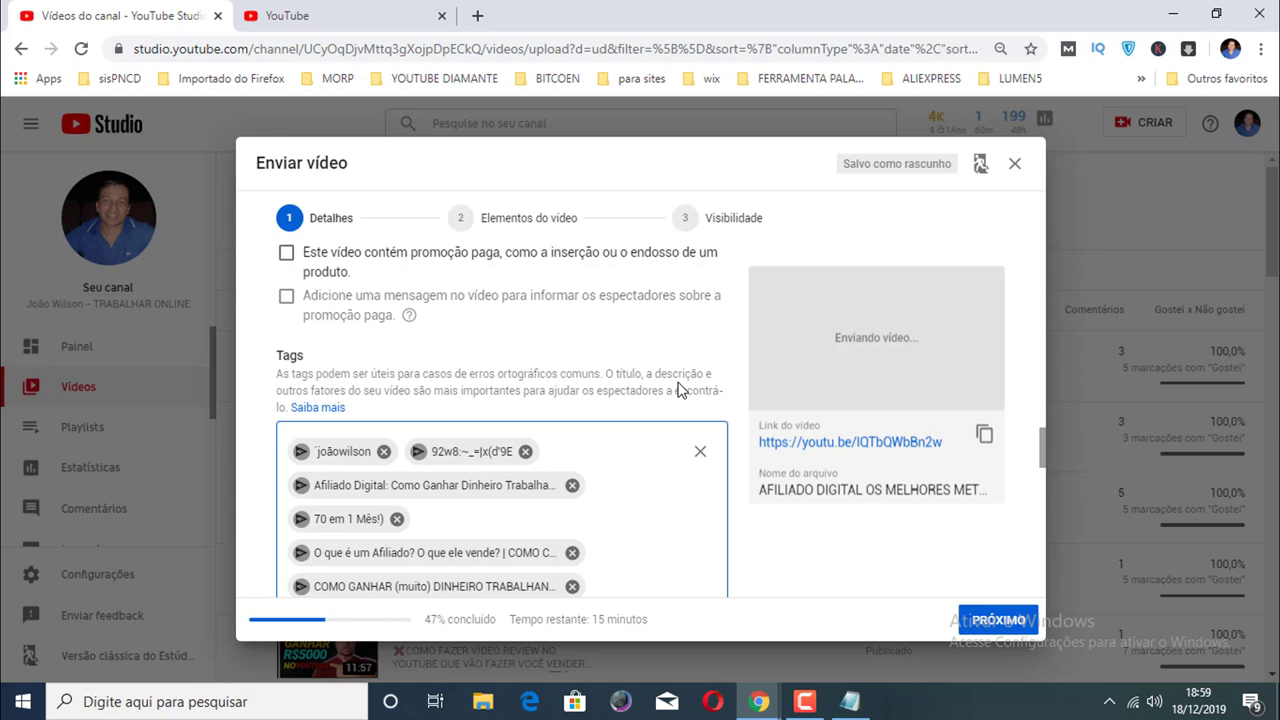
key(ctrl+v)
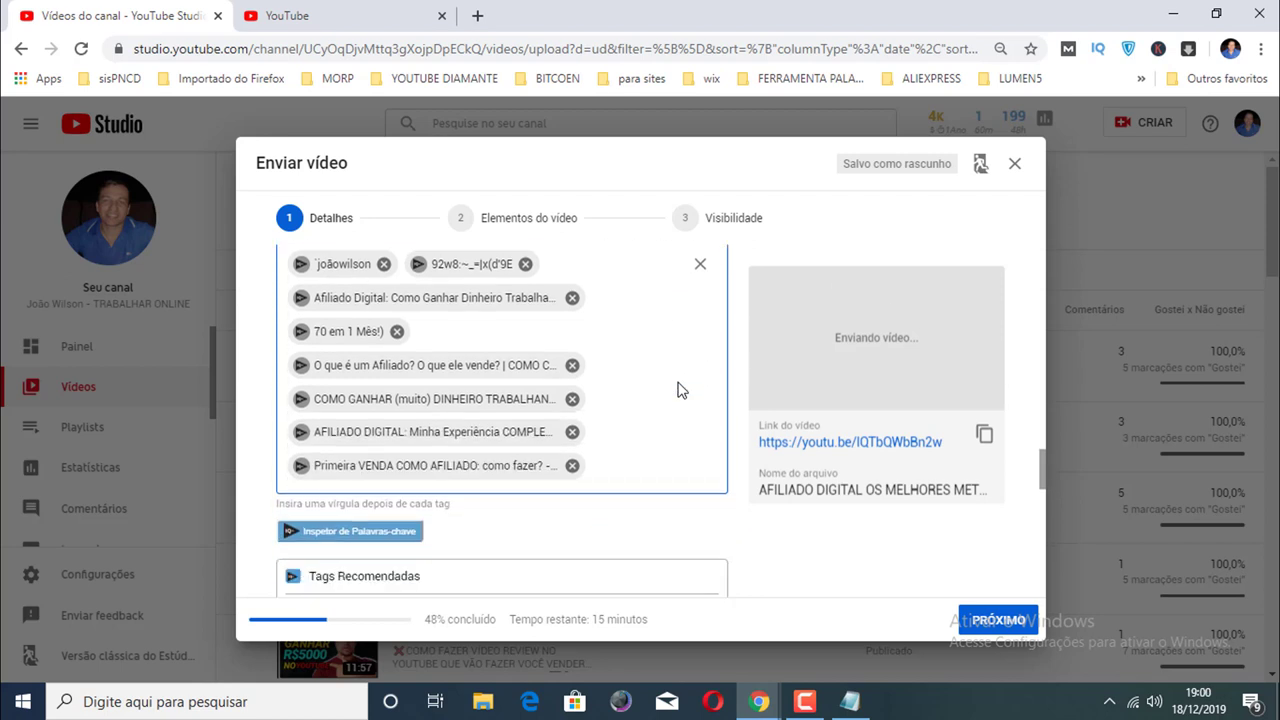
scroll(677, 389, down, 1)
scroll(677, 389, up, 2)
scroll(677, 389, up, 1)
scroll(677, 389, up, 2)
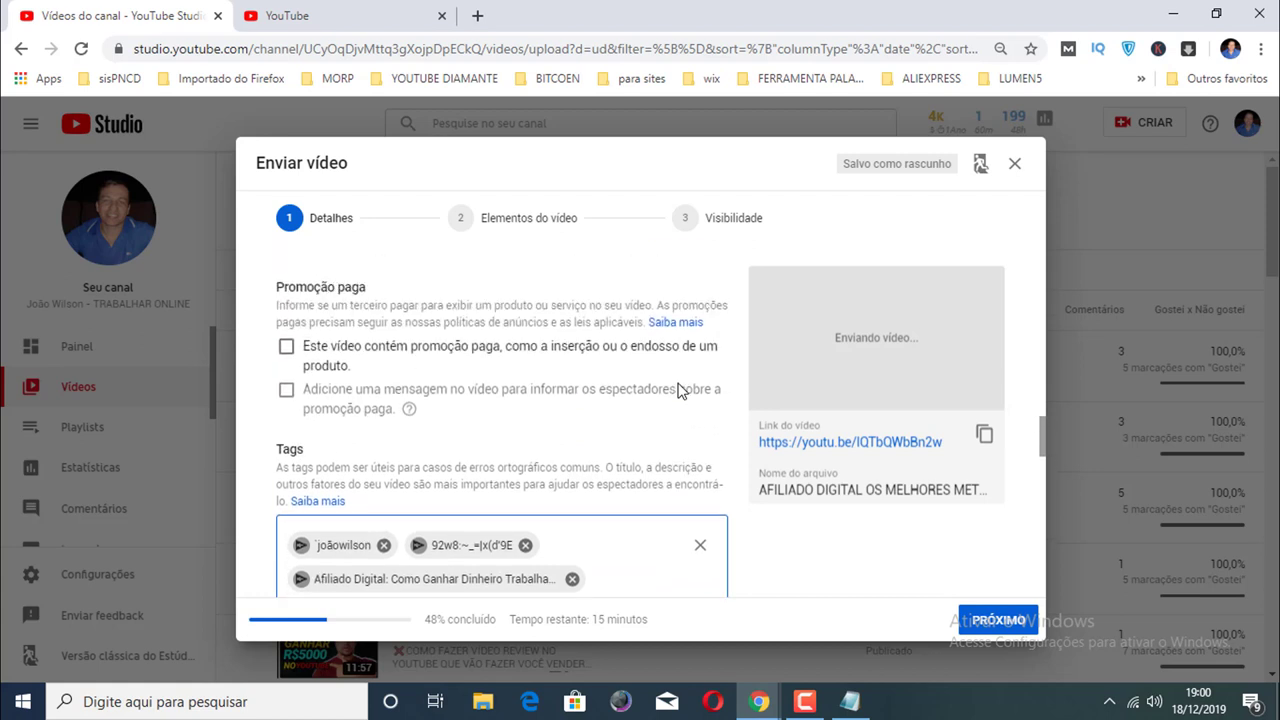
scroll(677, 389, up, 6)
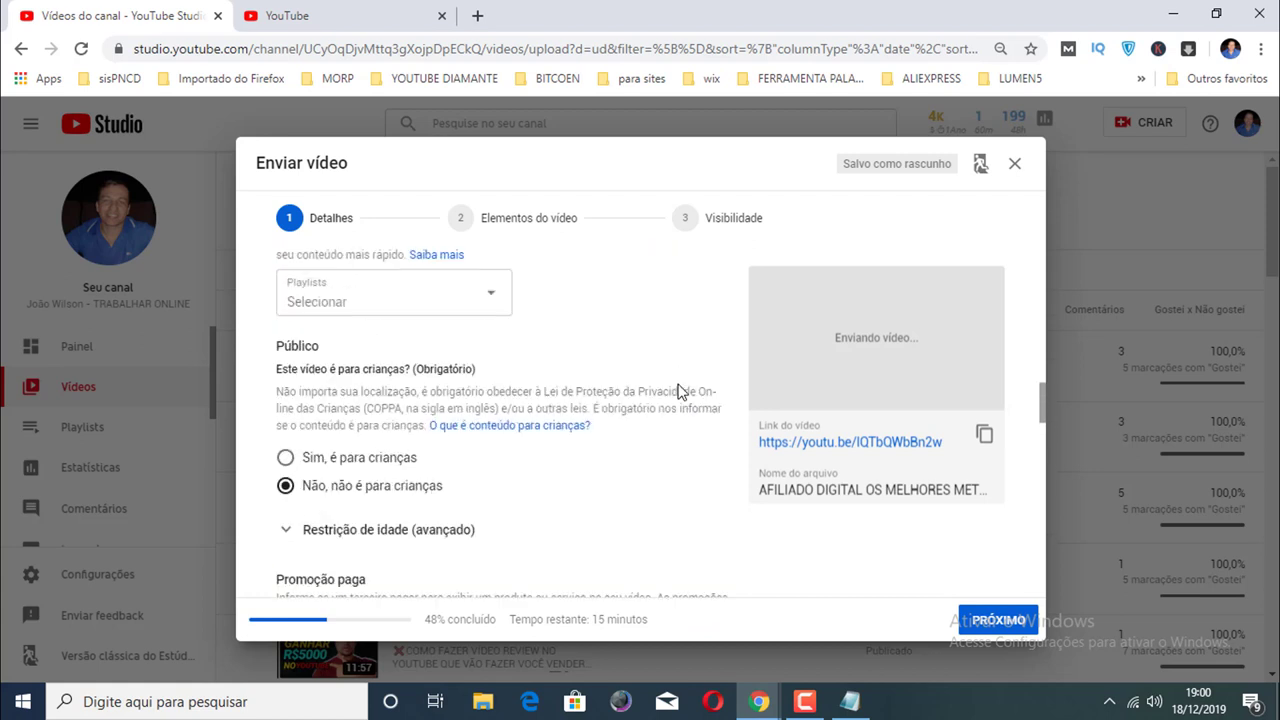
scroll(677, 389, up, 4)
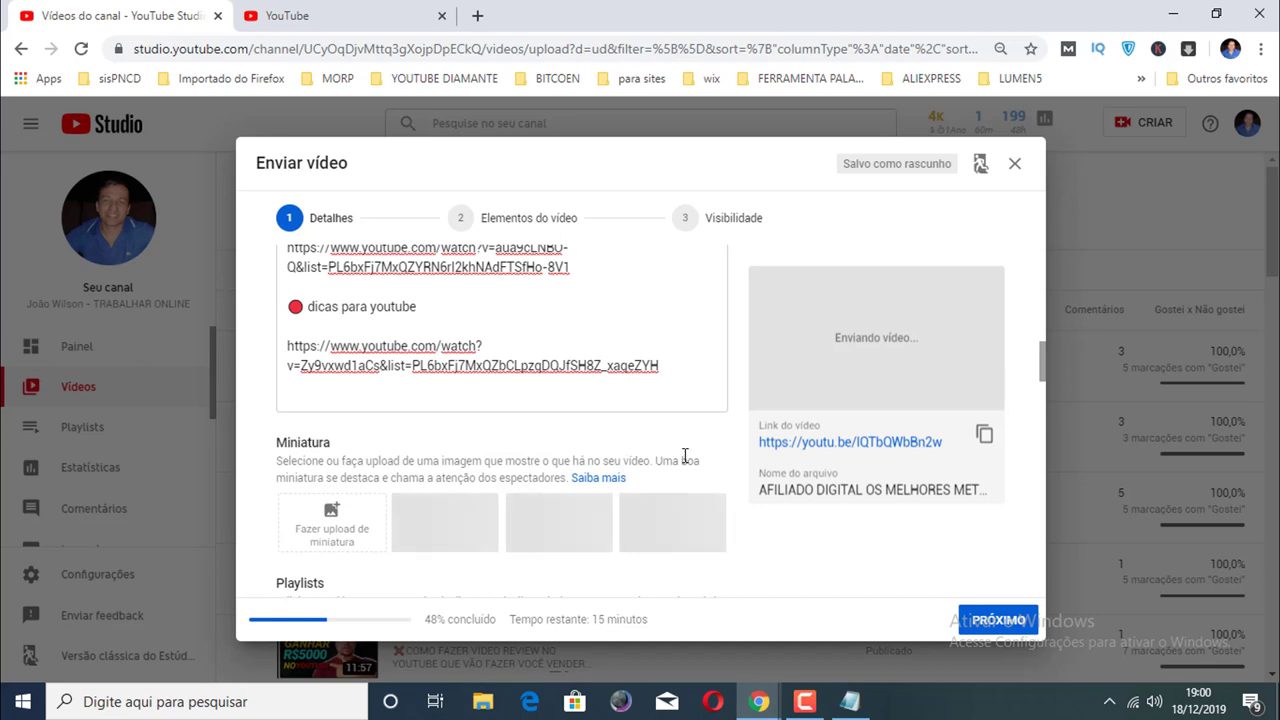
Step: Delete the five numbered placeholder lines, from "1 - Como ter ..." to "5 - Como fazer...", under "Pesquisas relacionadas com" in the video description
scroll(685, 455, up, 10)
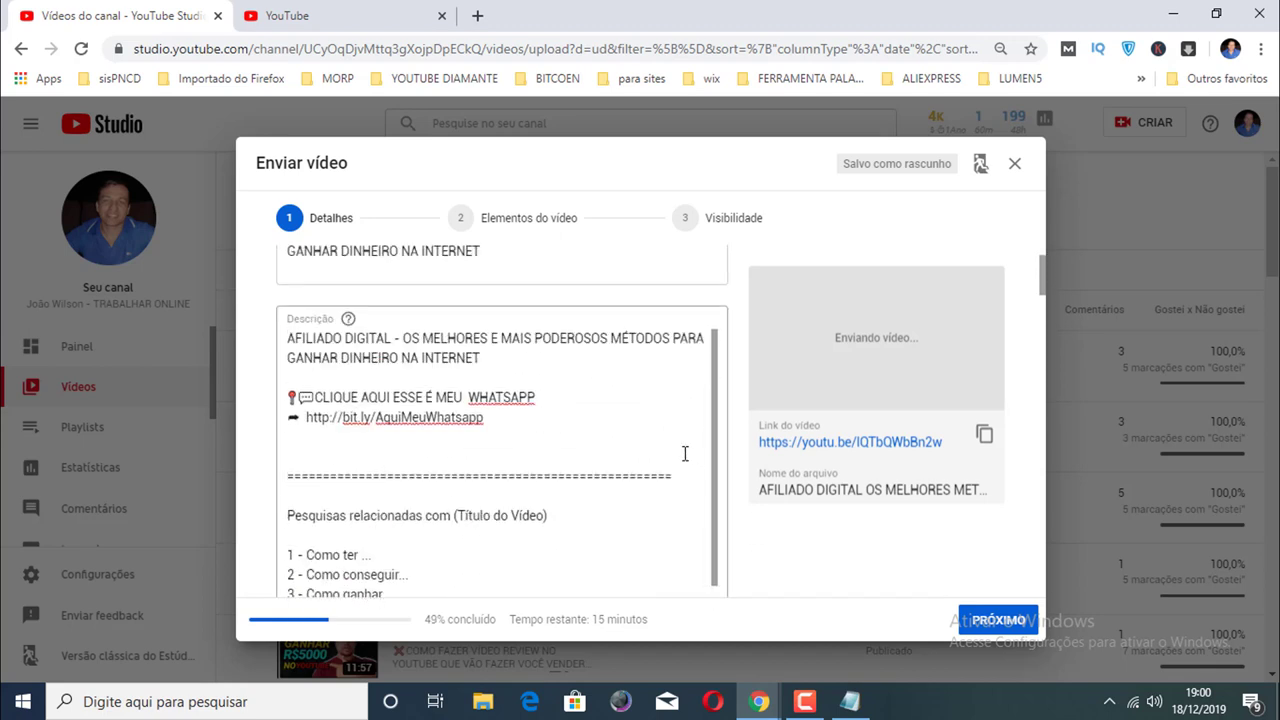
scroll(682, 456, down, 1)
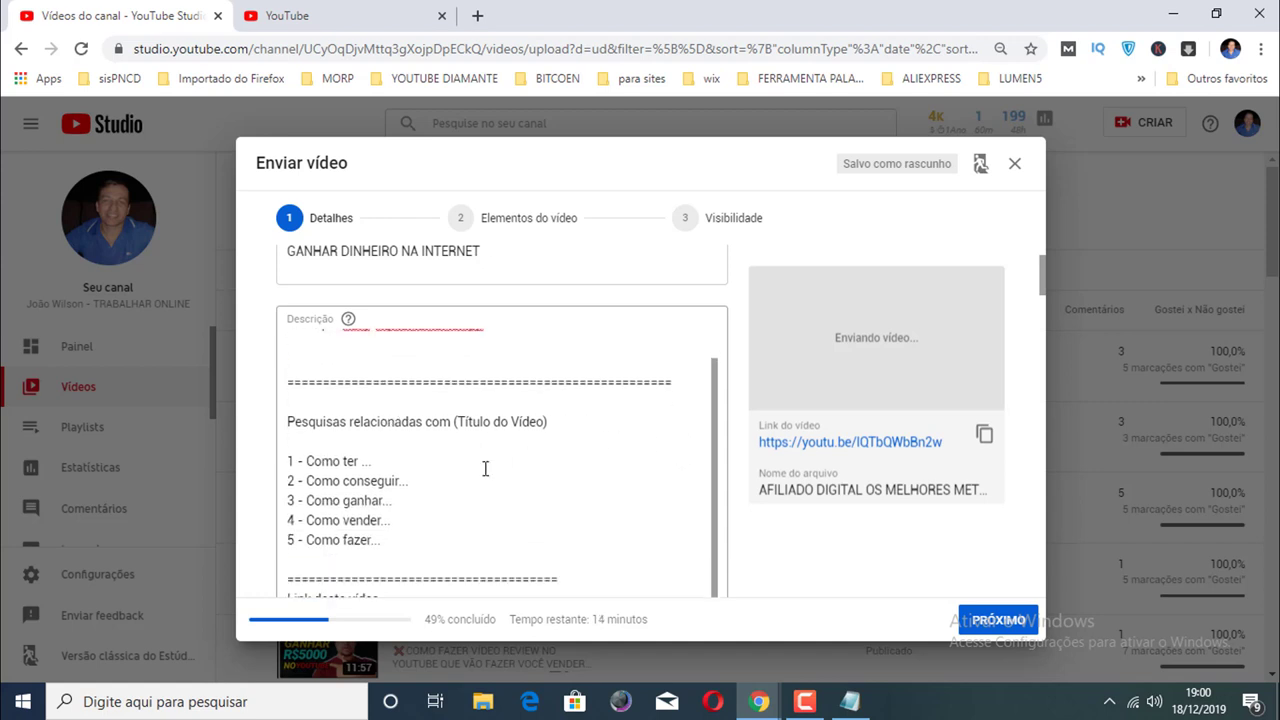
scroll(486, 466, up, 1)
scroll(485, 468, down, 2)
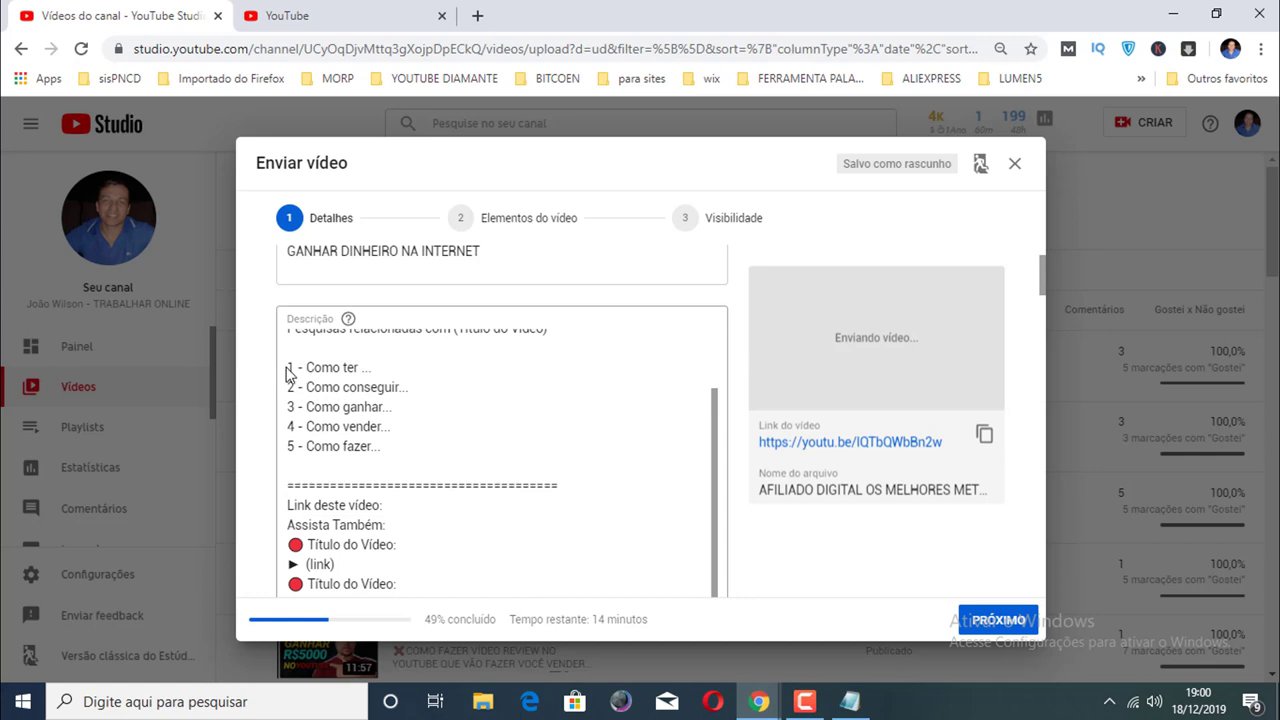
scroll(362, 420, up, 1)
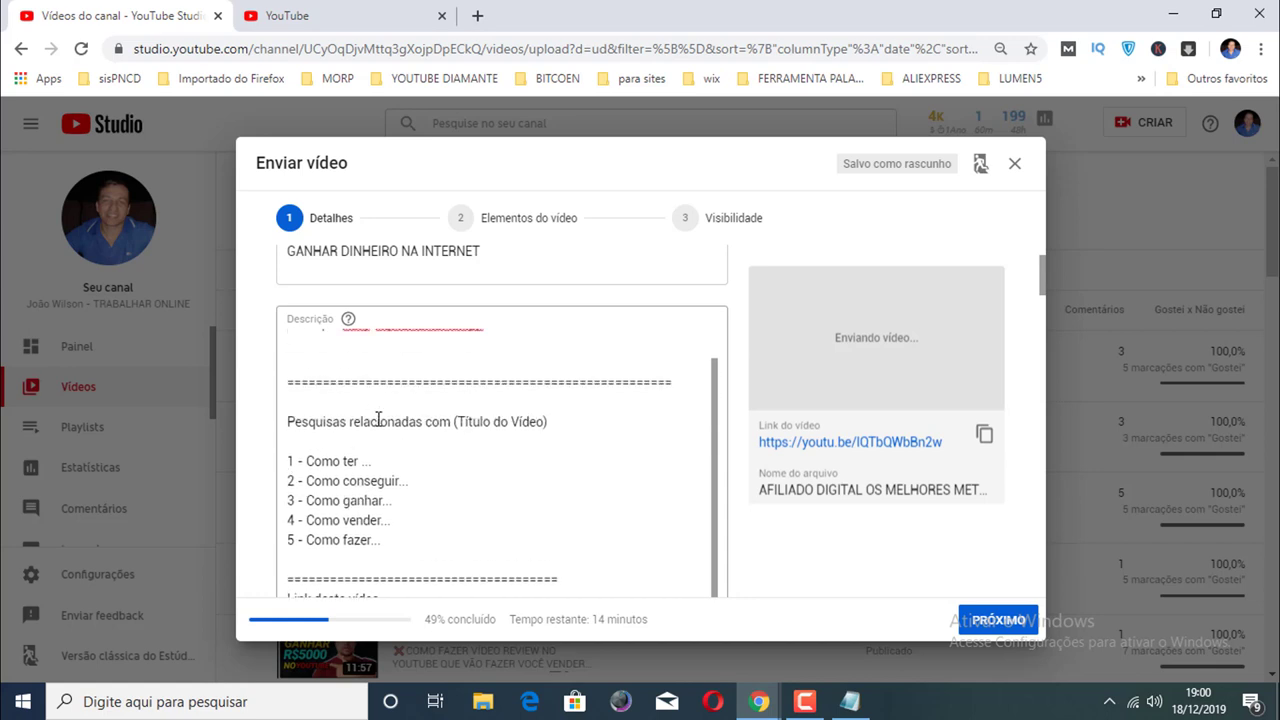
scroll(370, 445, down, 1)
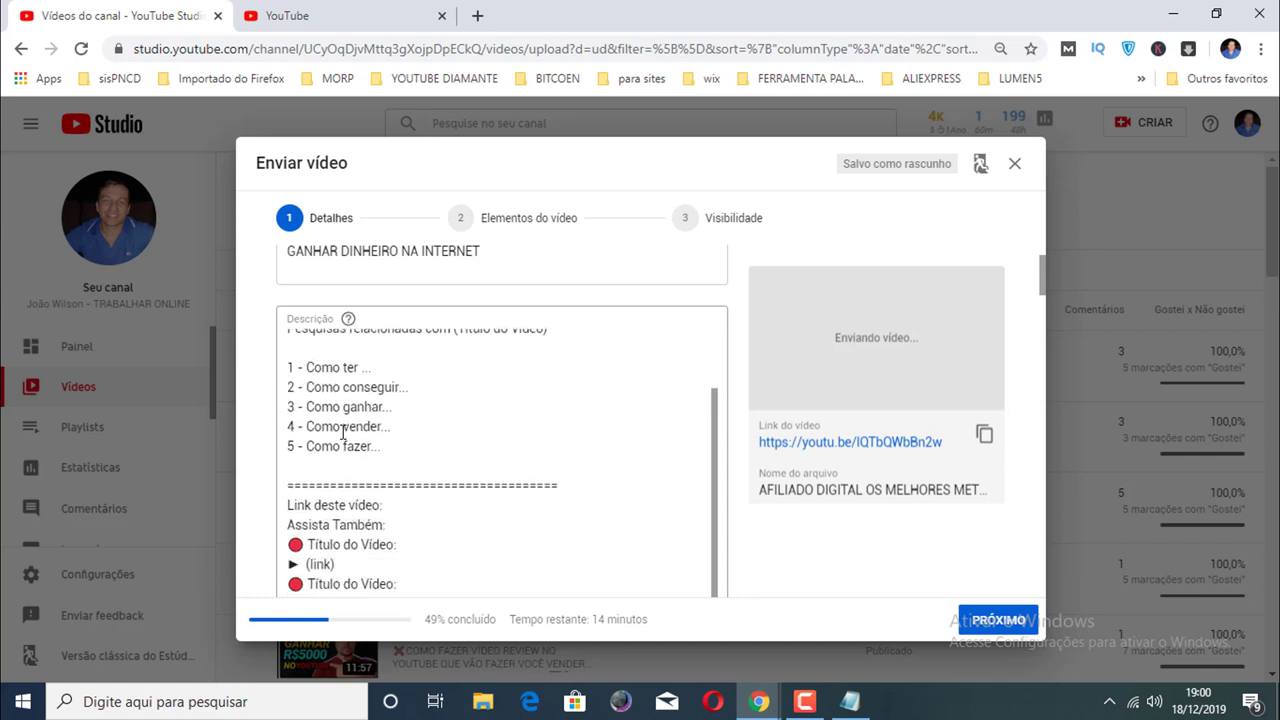
drag(288, 367, 384, 450)
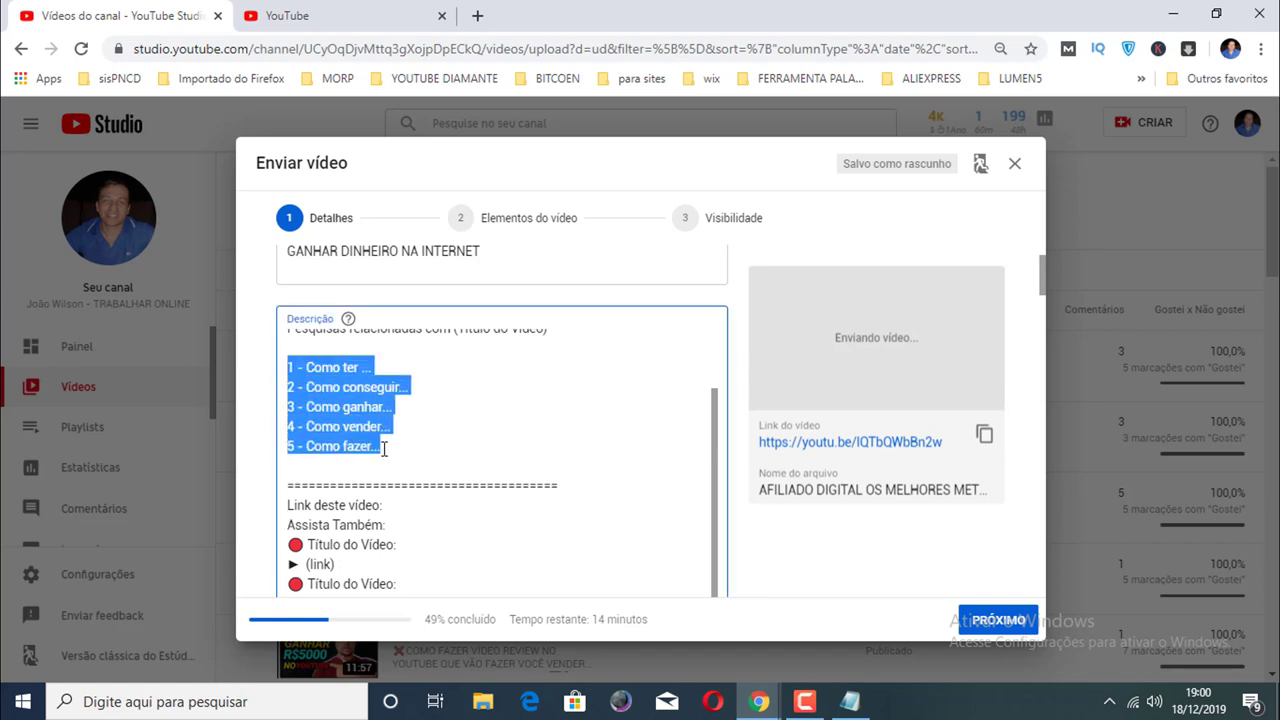
key(BackSpace)
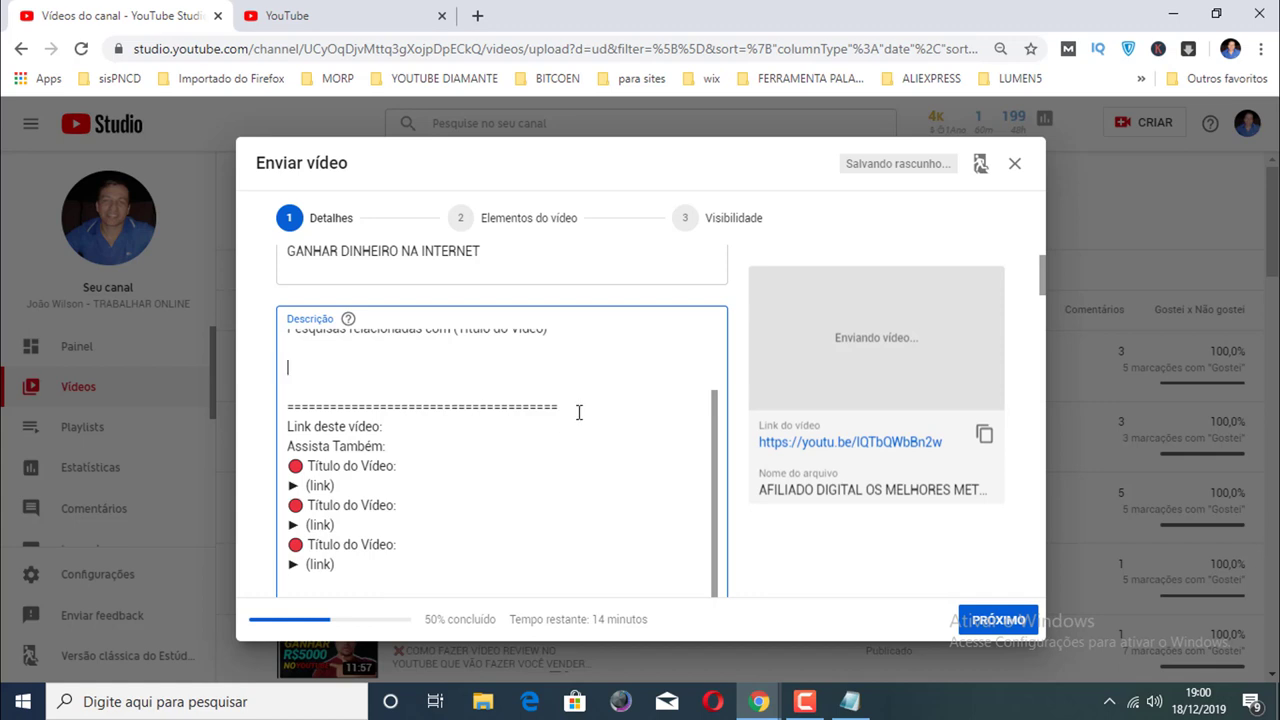
Step: Return to the video title at the start of the upload details and dismiss the YouTube desktop notification
scroll(578, 412, up, 1)
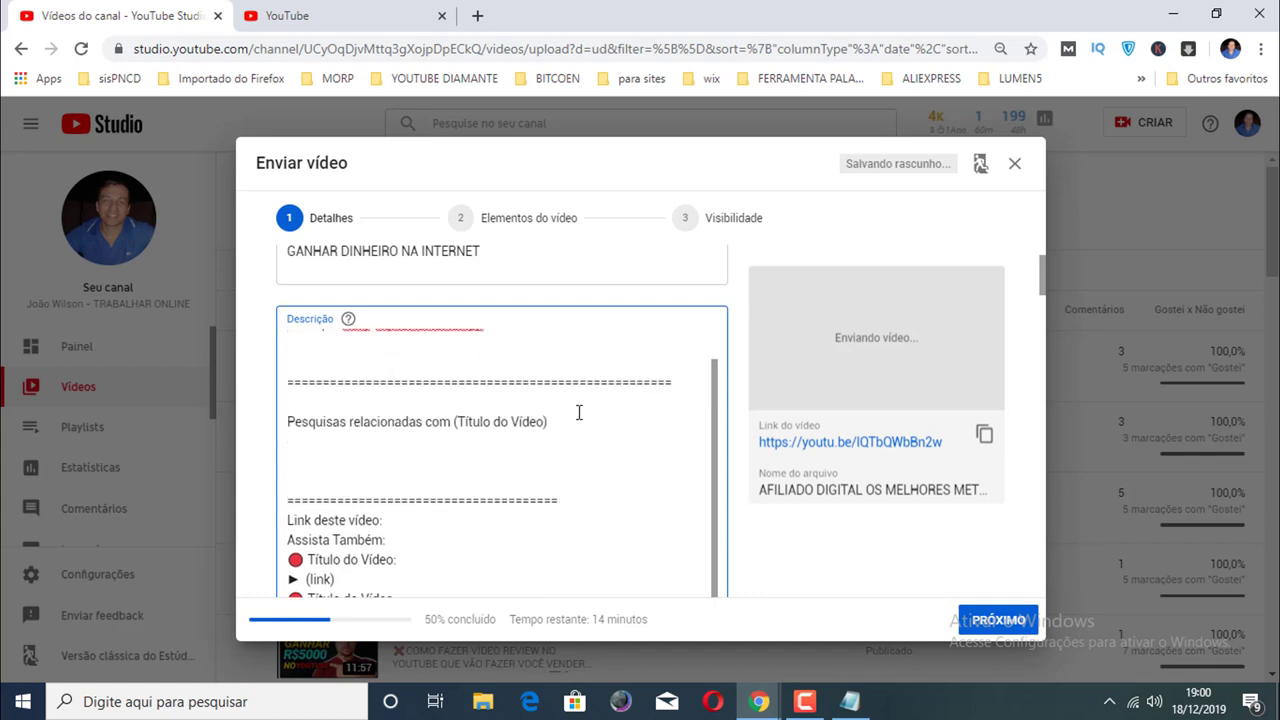
scroll(578, 412, up, 1)
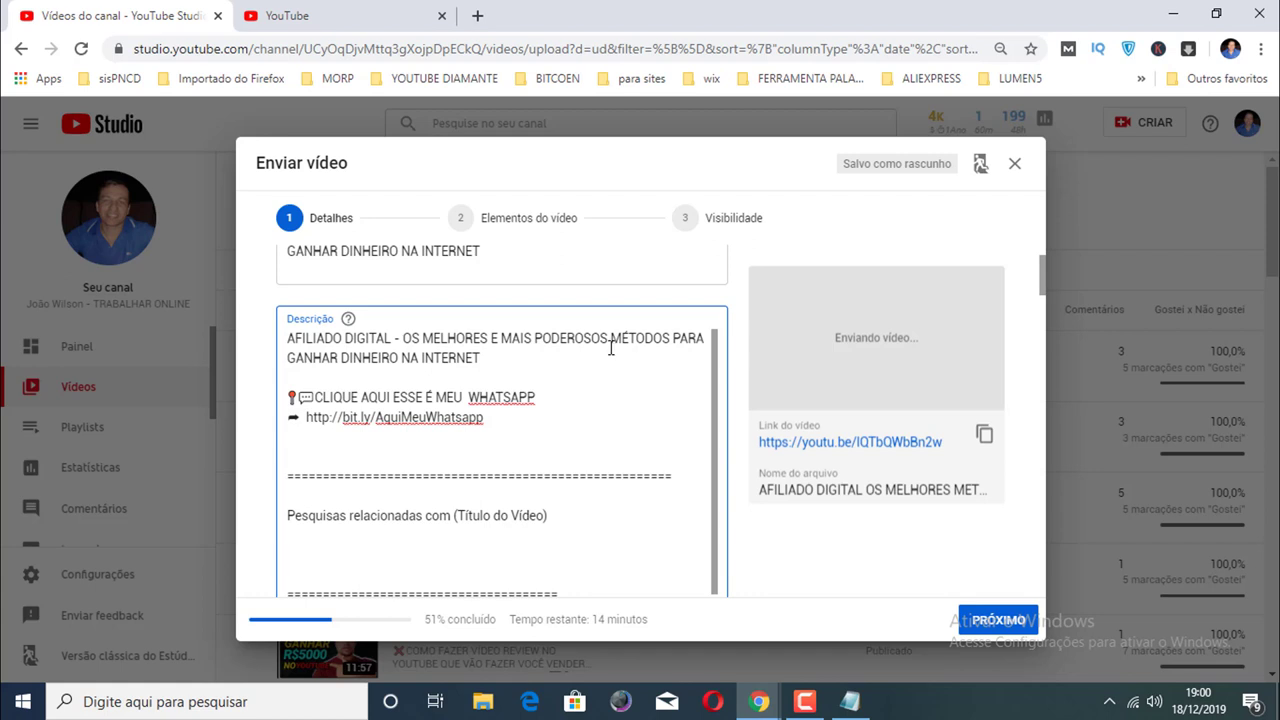
scroll(610, 348, up, 1)
scroll(610, 348, up, 2)
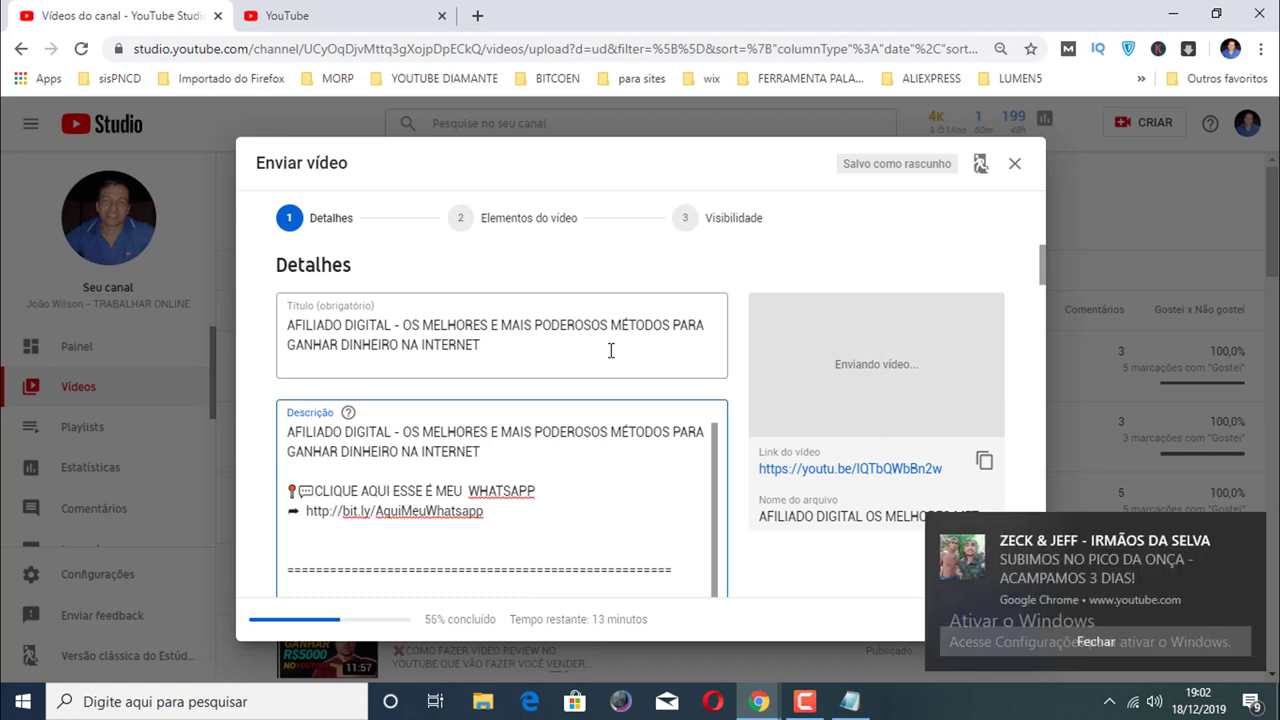
click(1247, 533)
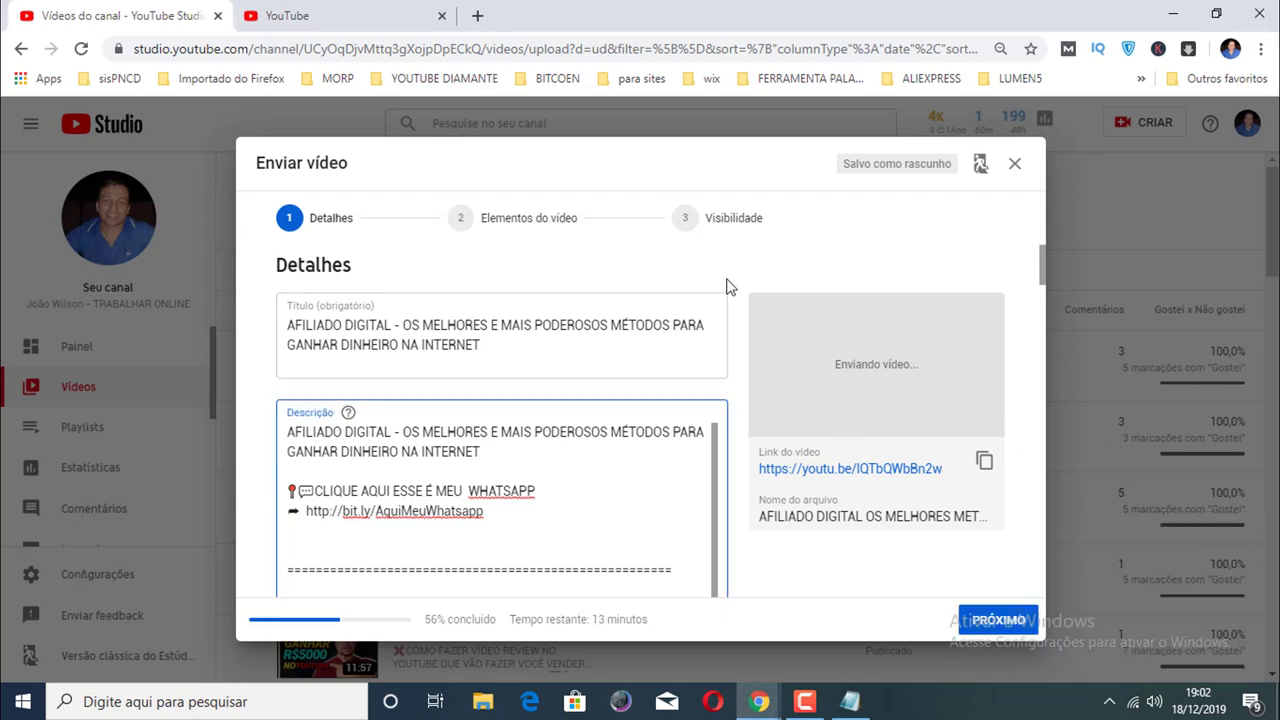